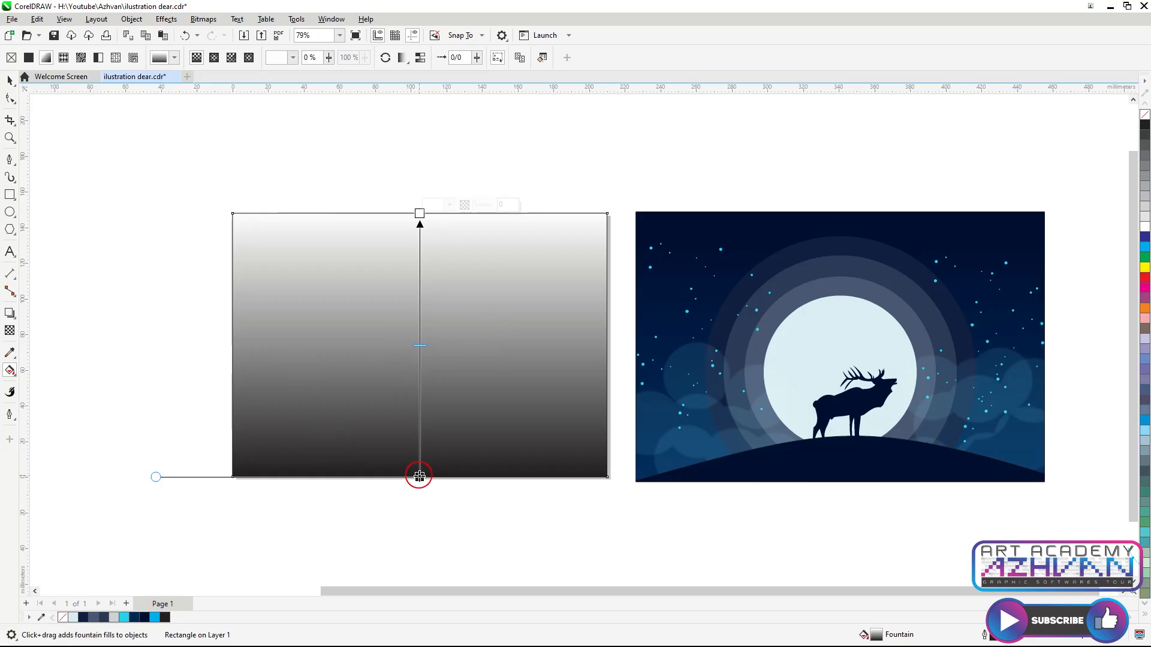
Sample the reference illustration's background colors for the rectangle's fountain fill bottom and top nodes
{"action": "left_click", "coordinate": [450, 475]}
{"action": "left_click", "coordinate": [534, 444]}
{"action": "left_click", "coordinate": [642, 467]}
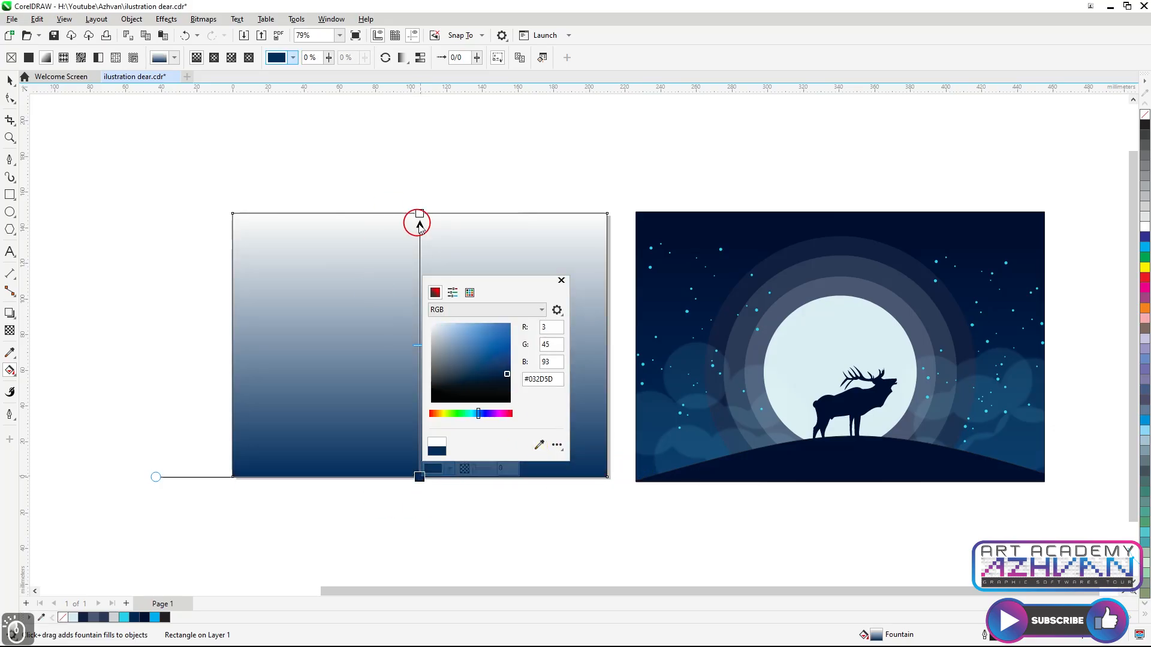
{"action": "left_click", "coordinate": [417, 214]}
{"action": "left_click", "coordinate": [451, 205]}
{"action": "left_click", "coordinate": [664, 220]}
{"action": "left_click", "coordinate": [11, 82]}
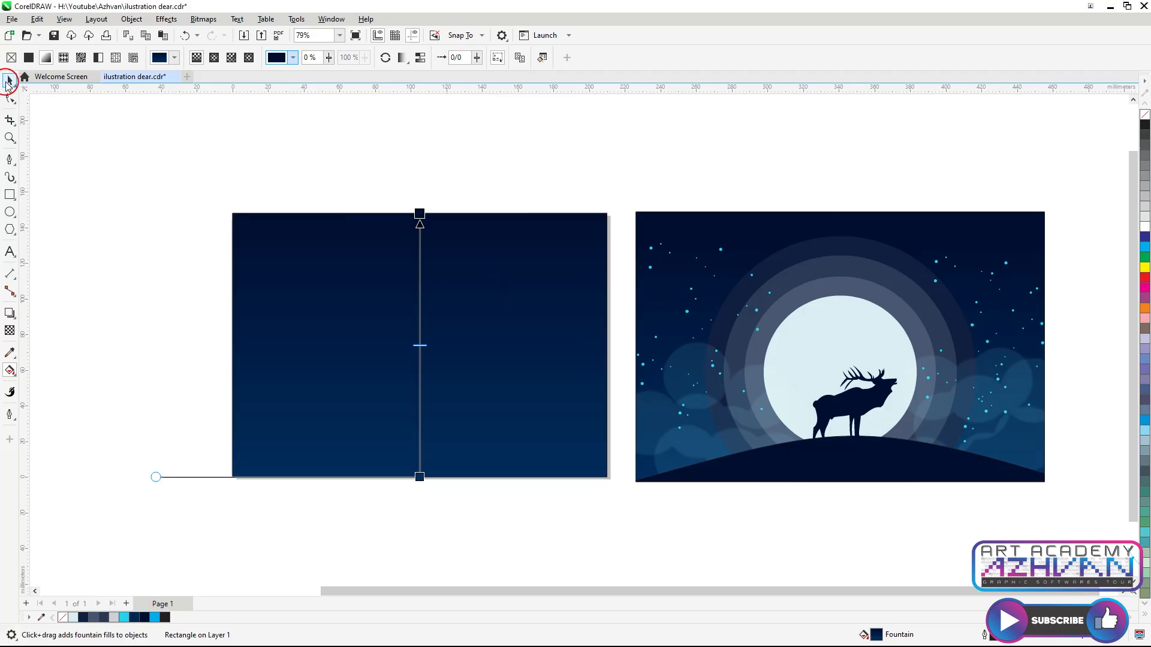
Trace the reference's hill with the Bezier tool as a closed curve extending below the image
{"action": "left_click", "coordinate": [10, 170]}
{"action": "scroll", "coordinate": [743, 357], "scroll_direction": "up", "scroll_amount": 4}
{"action": "left_click", "coordinate": [712, 369]}
{"action": "left_click_drag", "start_coordinate": [367, 299], "coordinate": [267, 310]}
{"action": "scroll", "coordinate": [257, 310], "scroll_direction": "down", "scroll_amount": 2}
{"action": "scroll", "coordinate": [618, 326], "scroll_direction": "up", "scroll_amount": 1}
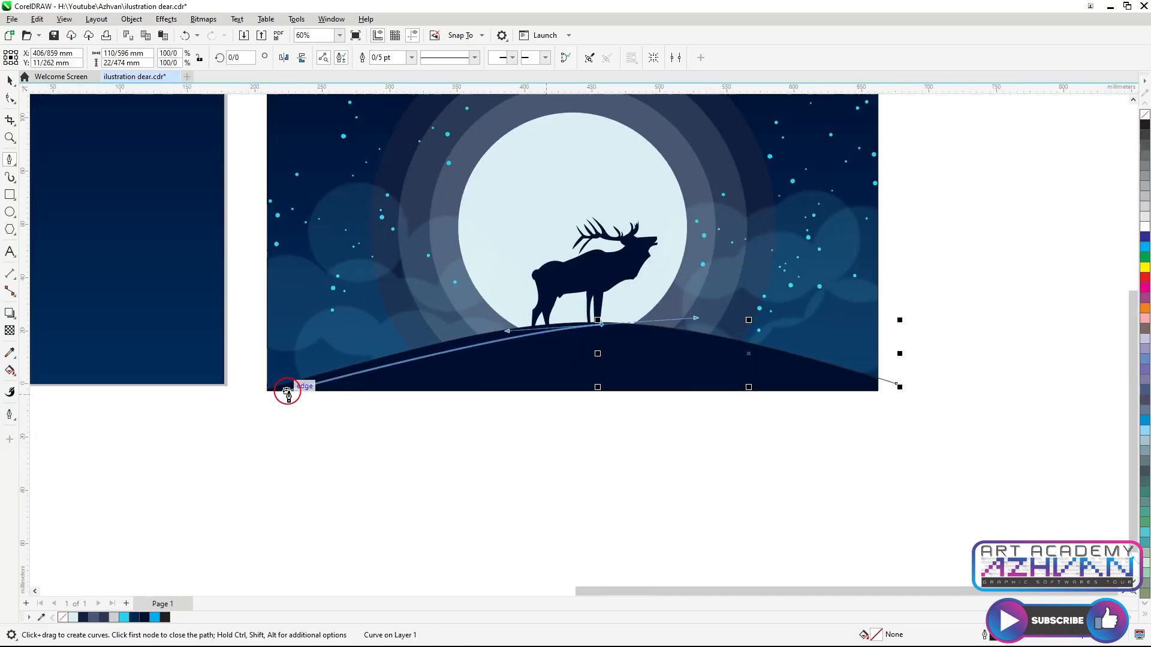
{"action": "left_click_drag", "start_coordinate": [260, 388], "coordinate": [128, 461]}
{"action": "left_click", "coordinate": [418, 388], "text": "alt"}
{"action": "left_click", "coordinate": [1057, 409]}
{"action": "left_click", "coordinate": [1051, 383]}
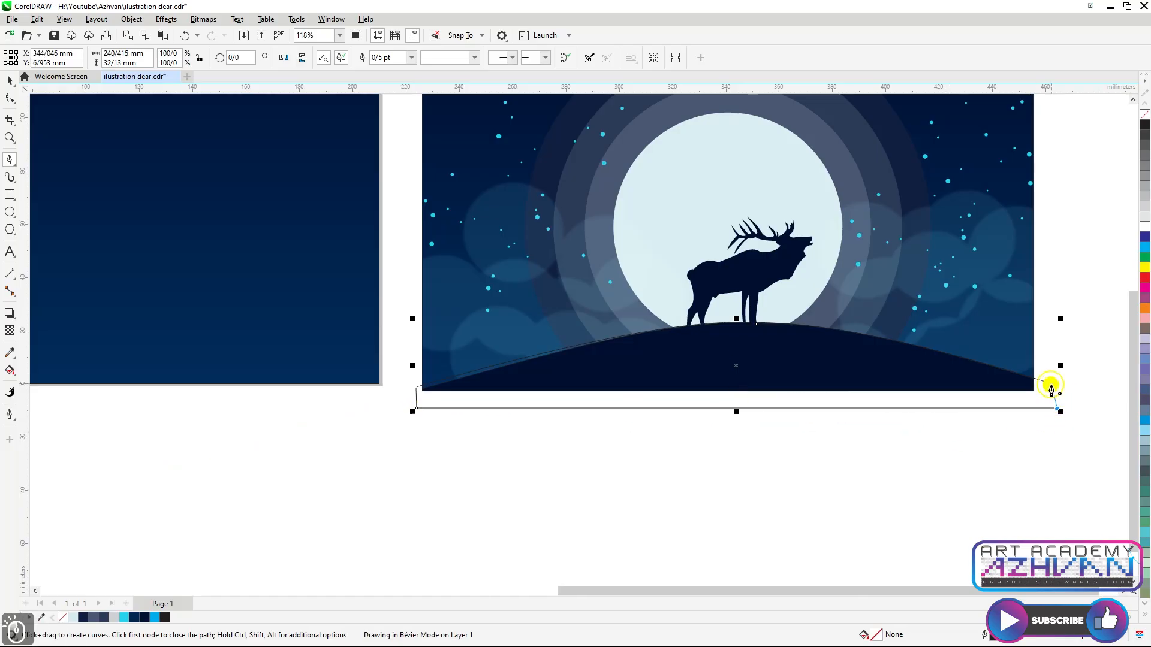
{"action": "left_click", "coordinate": [7, 101]}
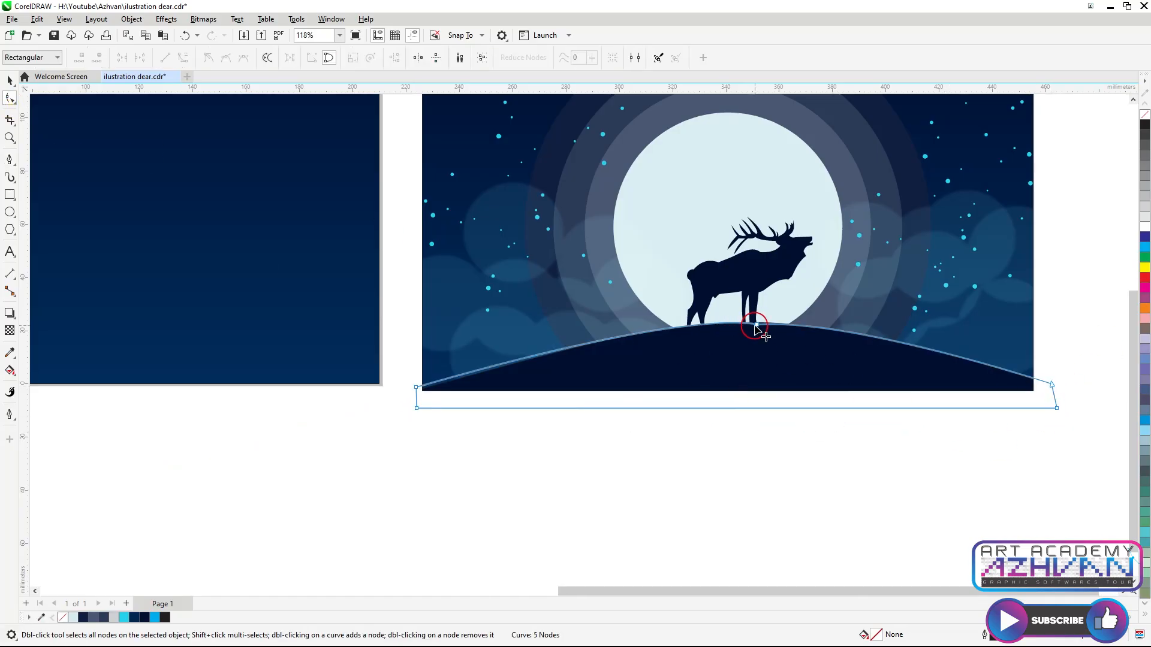
{"action": "scroll", "coordinate": [810, 410], "scroll_direction": "down", "scroll_amount": 3}
{"action": "scroll", "coordinate": [878, 475], "scroll_direction": "up", "scroll_amount": 1}
{"action": "left_click", "coordinate": [10, 352]}
{"action": "left_click", "coordinate": [834, 406]}
{"action": "scroll", "coordinate": [921, 416], "scroll_direction": "up", "scroll_amount": 2}
Draw a rectangle over the hill's lower edge and subtract it from the hill curve
{"action": "left_click", "coordinate": [7, 199]}
{"action": "left_click_drag", "start_coordinate": [332, 531], "coordinate": [957, 423]}
{"action": "key", "text": "space"}
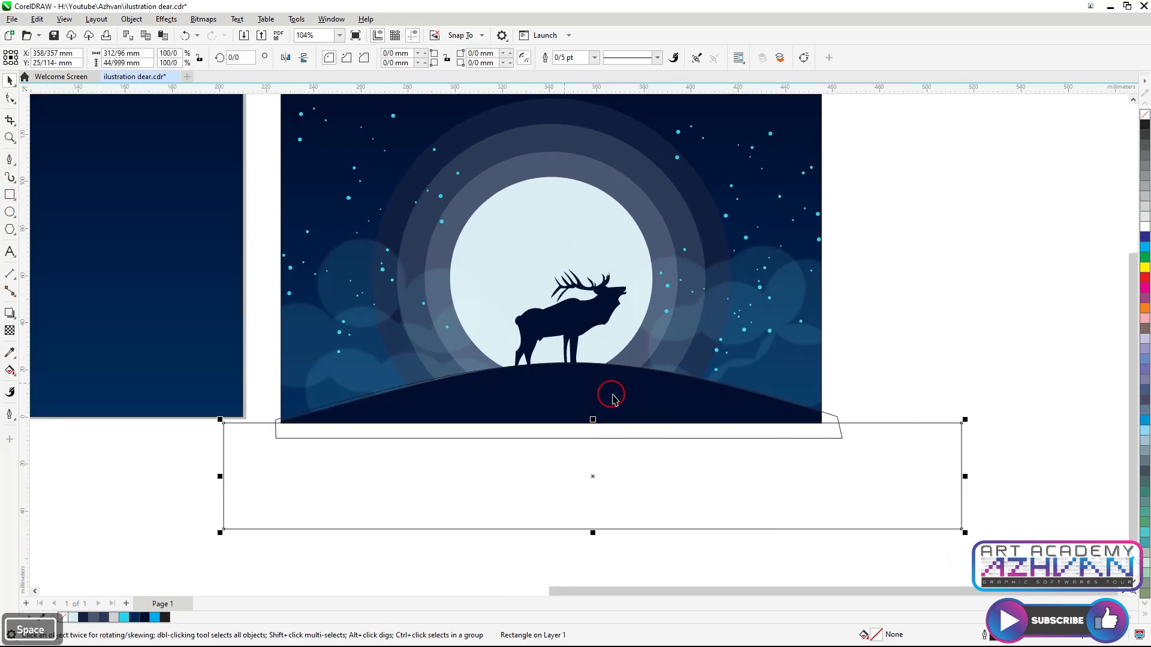
{"action": "left_click", "coordinate": [629, 390], "text": "shift"}
{"action": "left_click", "coordinate": [436, 58]}
Trim the hill's right and left ends with two more overlapping rectangles
{"action": "left_click", "coordinate": [8, 198]}
{"action": "left_click_drag", "start_coordinate": [919, 353], "coordinate": [822, 480]}
{"action": "key", "text": "space"}
{"action": "left_click", "coordinate": [774, 414], "text": "shift"}
{"action": "left_click", "coordinate": [437, 58]}
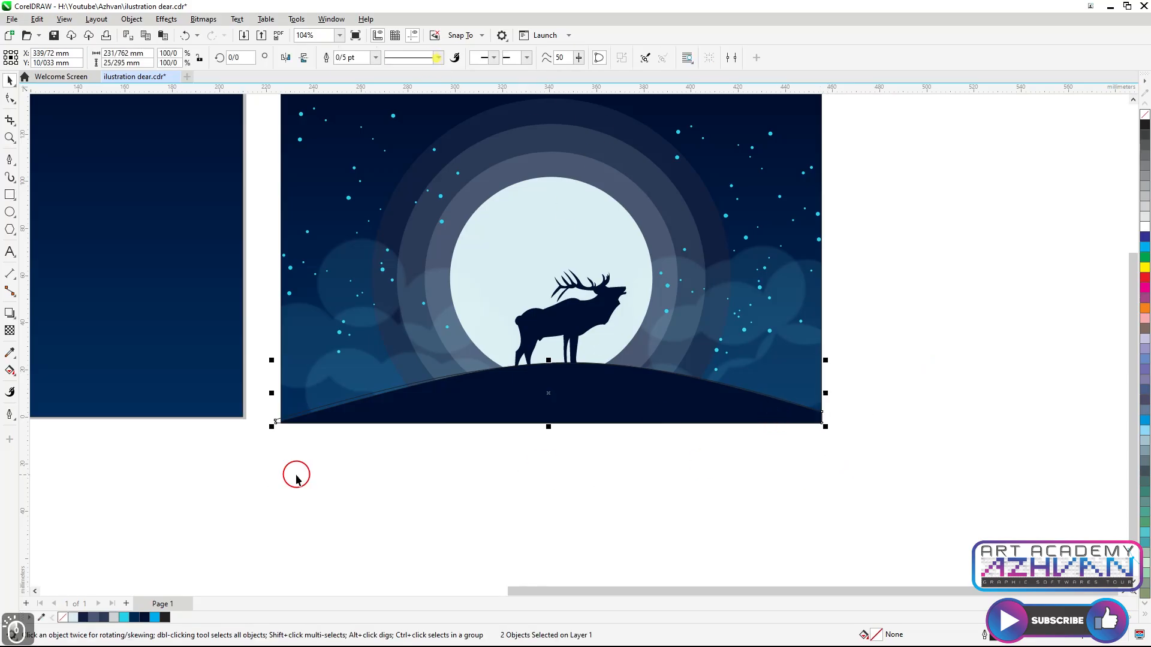
{"action": "left_click", "coordinate": [10, 195]}
{"action": "left_click_drag", "start_coordinate": [218, 365], "coordinate": [279, 488]}
{"action": "key", "text": "space"}
{"action": "left_click", "coordinate": [442, 409], "text": "shift"}
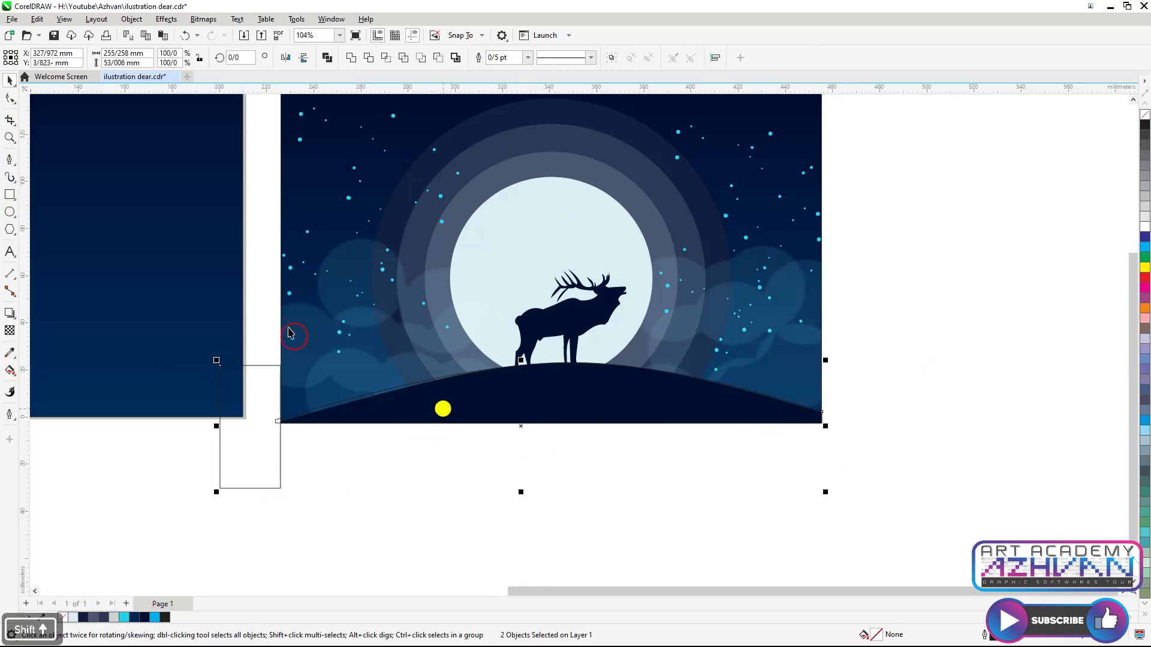
{"action": "left_click", "coordinate": [442, 61]}
Move the hill curve onto the bottom of the gradient rectangle
{"action": "scroll", "coordinate": [847, 465], "scroll_direction": "down", "scroll_amount": 1}
{"action": "left_click_drag", "start_coordinate": [726, 438], "coordinate": [469, 424]}
{"action": "scroll", "coordinate": [474, 429], "scroll_direction": "up", "scroll_amount": 1}
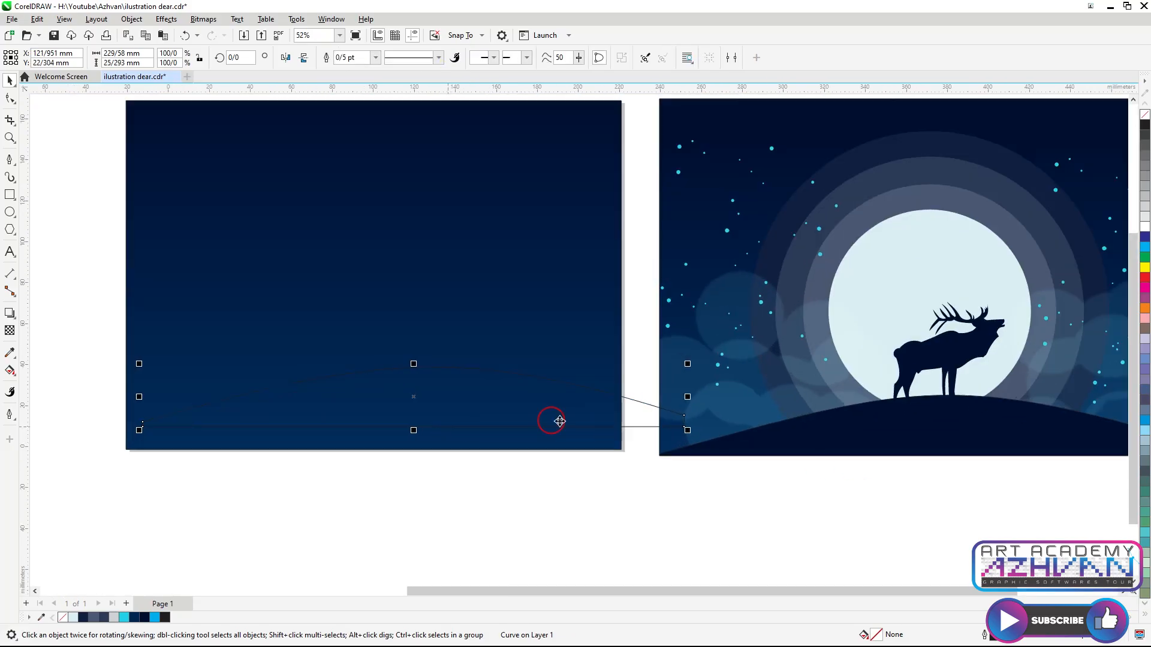
Fill the hill with the dark color sampled from the reference's hill
{"action": "left_click", "coordinate": [12, 354]}
{"action": "left_click", "coordinate": [827, 427]}
{"action": "left_click", "coordinate": [624, 414]}
Resize the hill so its ends align with the gradient rectangle's sides and bottom
{"action": "scroll", "coordinate": [663, 457], "scroll_direction": "down", "scroll_amount": 1}
{"action": "scroll", "coordinate": [531, 426], "scroll_direction": "up", "scroll_amount": 1}
{"action": "key", "text": "space"}
{"action": "left_click_drag", "start_coordinate": [598, 424], "coordinate": [554, 452]}
{"action": "scroll", "coordinate": [741, 427], "scroll_direction": "up", "scroll_amount": 1}
{"action": "left_click_drag", "start_coordinate": [741, 387], "coordinate": [734, 392]}
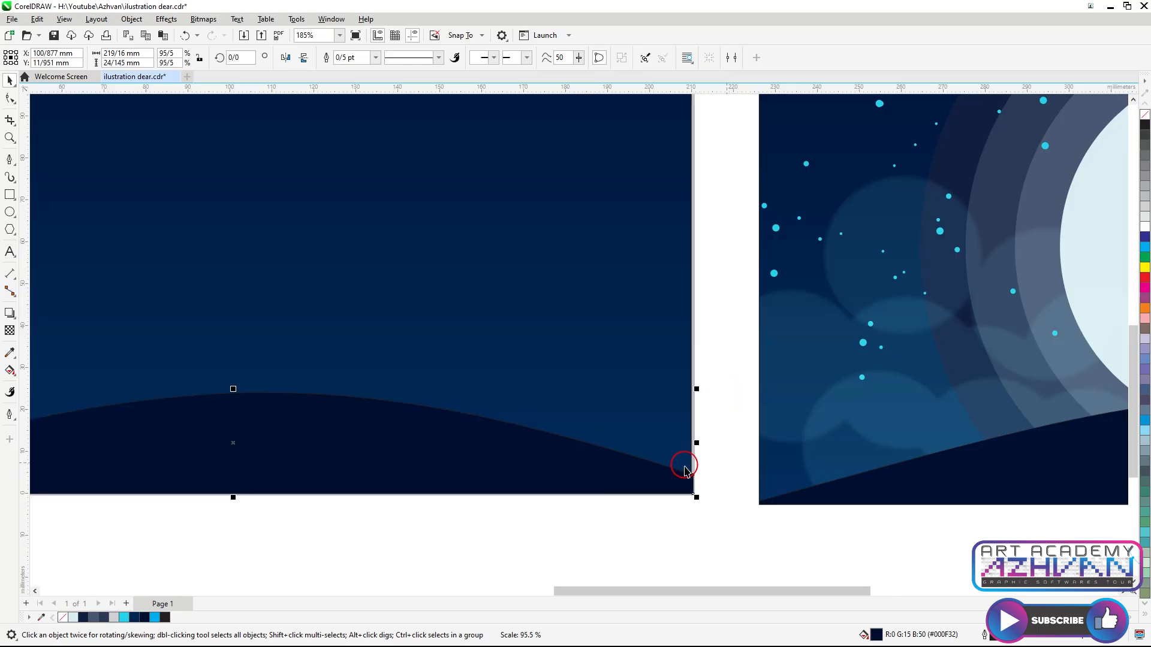
{"action": "scroll", "coordinate": [685, 469], "scroll_direction": "up", "scroll_amount": 3}
{"action": "scroll", "coordinate": [662, 478], "scroll_direction": "up", "scroll_amount": 3}
{"action": "left_click_drag", "start_coordinate": [695, 472], "coordinate": [695, 472]}
{"action": "scroll", "coordinate": [806, 431], "scroll_direction": "down", "scroll_amount": 8}
{"action": "scroll", "coordinate": [379, 439], "scroll_direction": "up", "scroll_amount": 4}
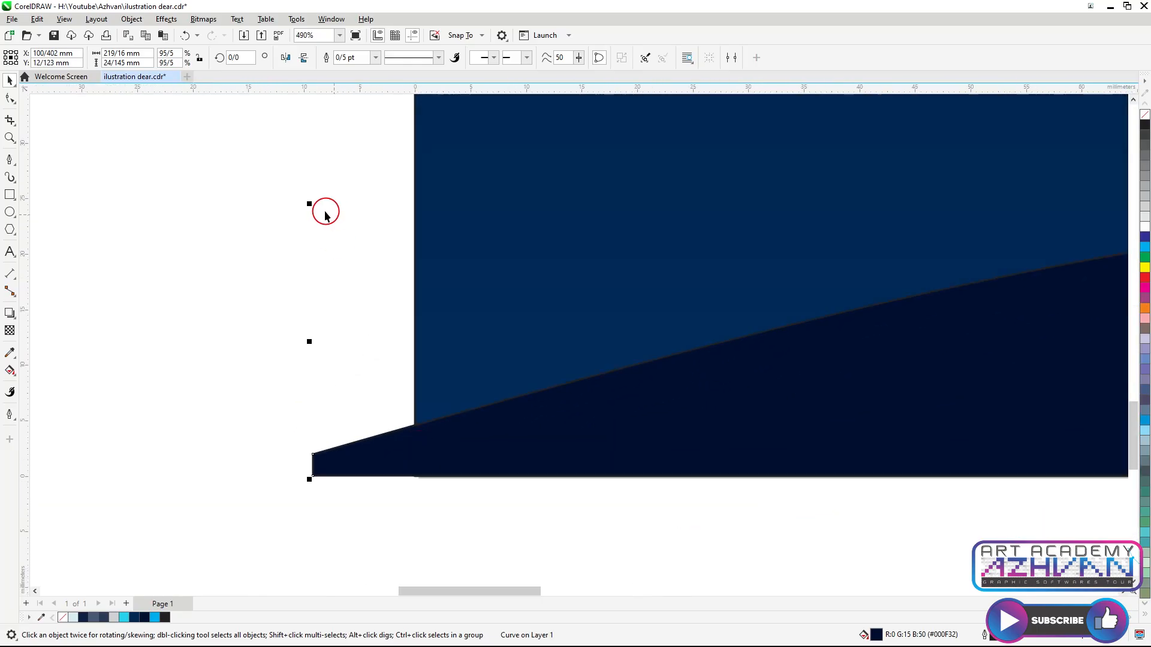
{"action": "left_click_drag", "start_coordinate": [312, 206], "coordinate": [365, 217]}
{"action": "scroll", "coordinate": [410, 450], "scroll_direction": "up", "scroll_amount": 3}
{"action": "left_click_drag", "start_coordinate": [429, 517], "coordinate": [412, 522]}
{"action": "scroll", "coordinate": [310, 362], "scroll_direction": "down", "scroll_amount": 3}
{"action": "scroll", "coordinate": [378, 413], "scroll_direction": "down", "scroll_amount": 10}
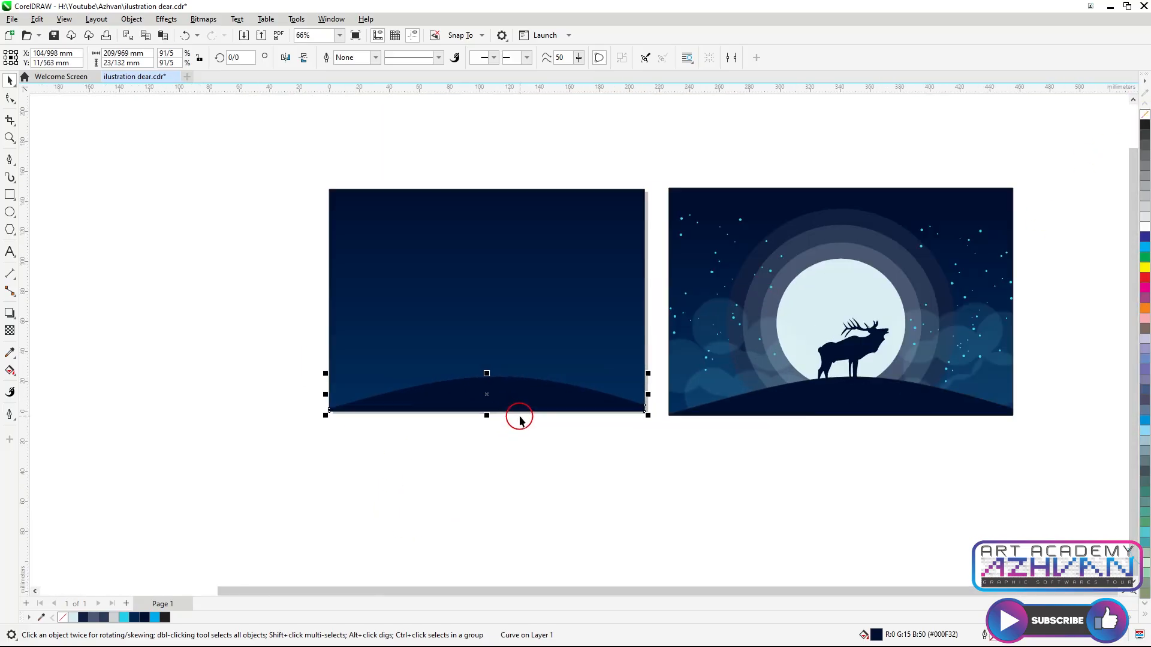
Draw a circle on the rectangle's left edge and enlarge it to about 170 mm diameter
{"action": "key", "text": "F7"}
{"action": "mouse_move", "coordinate": [845, 316]}
{"action": "left_mouse_down"}
{"action": "mouse_move", "coordinate": [908, 259]}
{"action": "mouse_move", "coordinate": [342, 334]}
{"action": "mouse_move", "coordinate": [322, 309]}
{"action": "left_mouse_up"}
{"action": "key", "text": "space"}
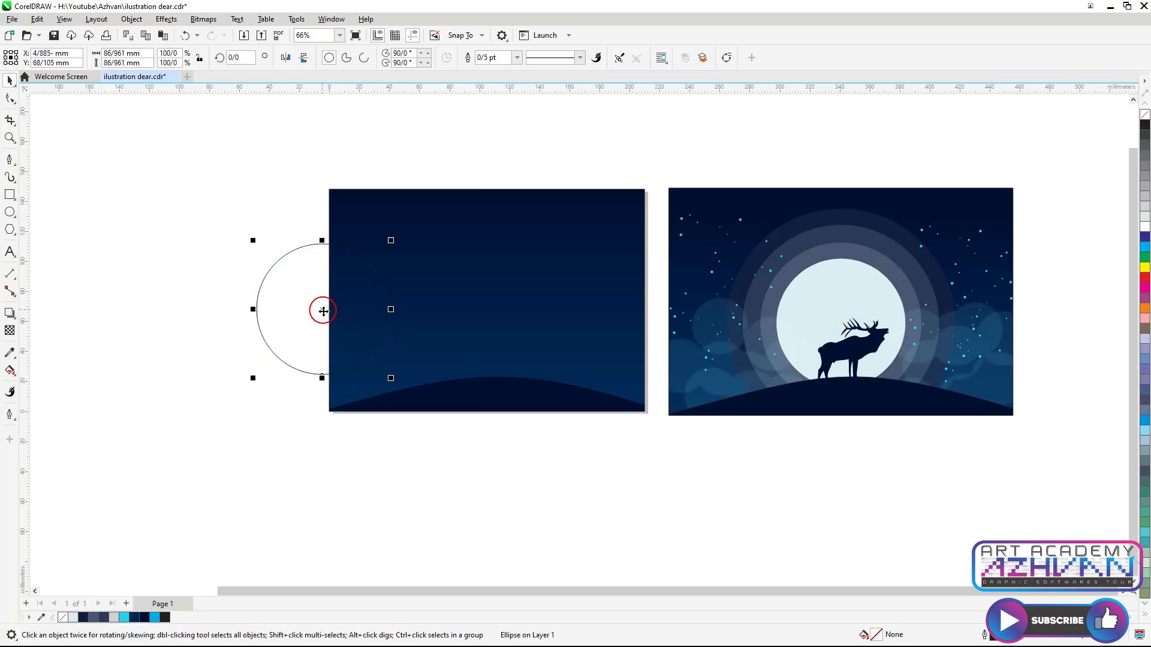
{"action": "left_click_drag", "start_coordinate": [392, 241], "coordinate": [457, 178]}
Fill the circle with the reference's outermost halo color
{"action": "left_click", "coordinate": [10, 353]}
{"action": "left_click", "coordinate": [754, 257]}
{"action": "left_click", "coordinate": [228, 229]}
{"action": "key", "text": "space"}
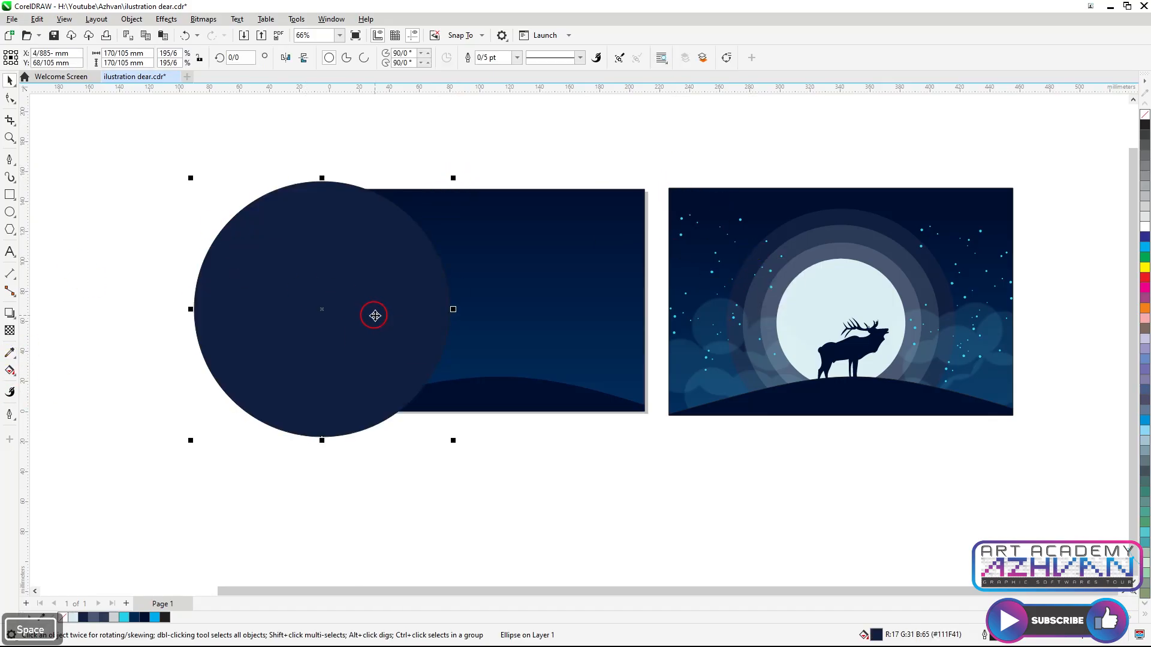
Add a smaller concentric circle about 141 mm in diameter
{"action": "key", "text": "ctrl+Page_Down"}
{"action": "scroll", "coordinate": [395, 289], "scroll_direction": "up", "scroll_amount": 1}
{"action": "left_click", "coordinate": [305, 184]}
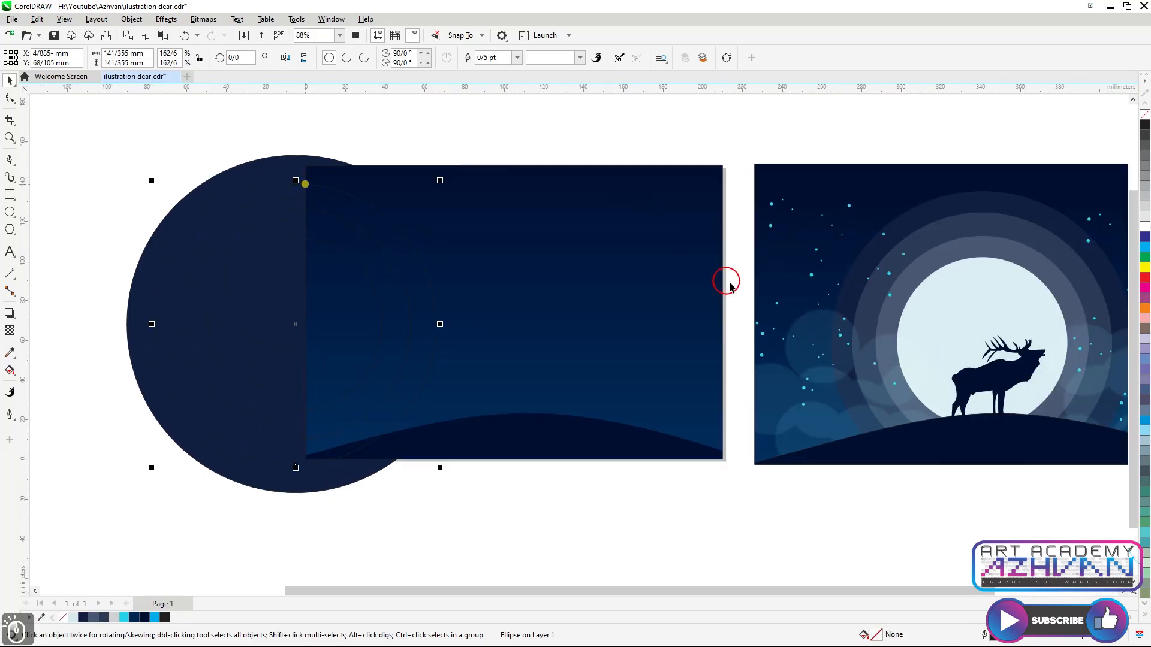
Fill the second circle with the reference's next halo ring color
{"action": "left_click", "coordinate": [9, 352]}
{"action": "left_click", "coordinate": [947, 228]}
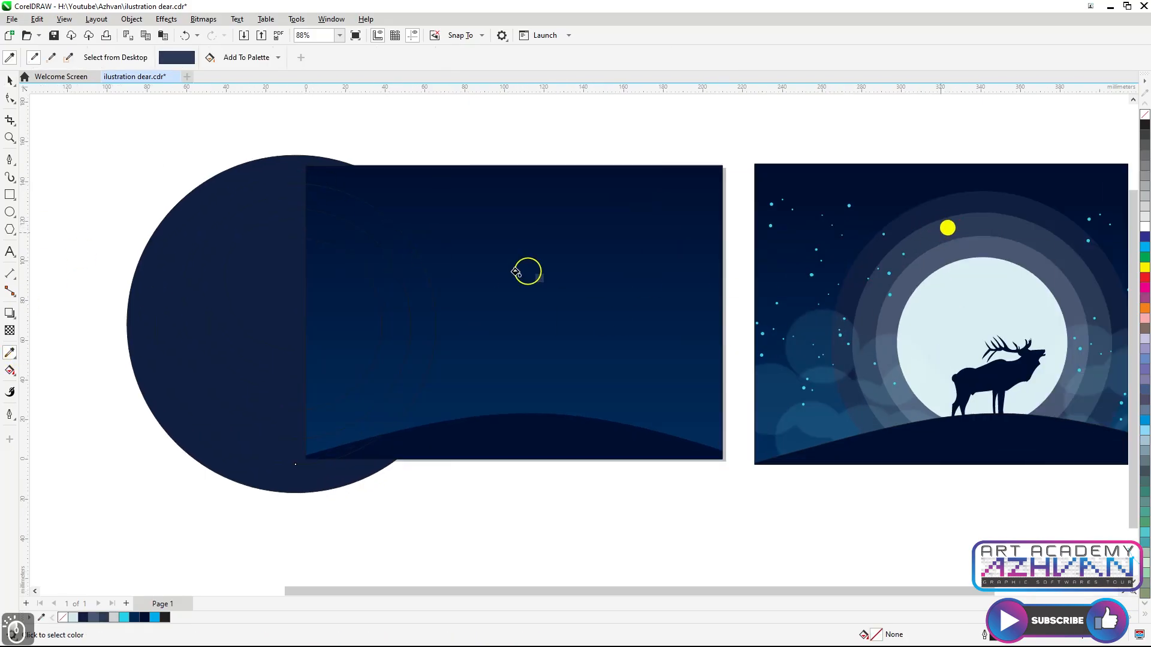
{"action": "left_click", "coordinate": [319, 199]}
{"action": "key", "text": "space"}
{"action": "key", "text": "ctrl+Page_Down"}
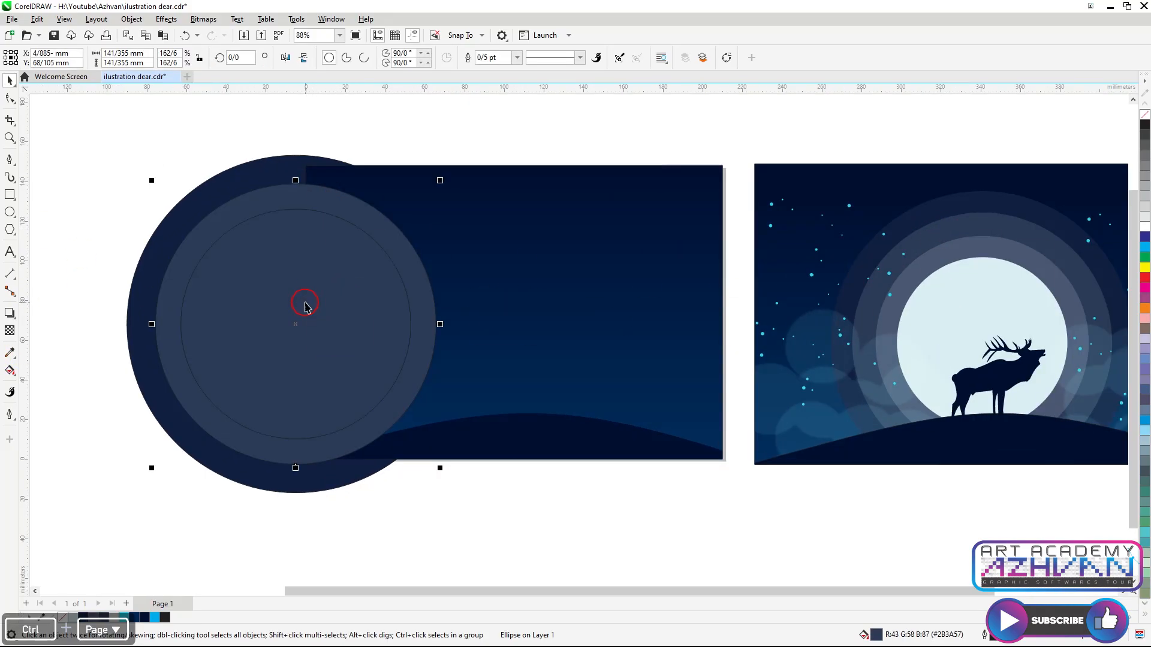
Fill the third circle with the reference's inner halo color and send it back three levels
{"action": "left_click", "coordinate": [10, 353]}
{"action": "left_click", "coordinate": [999, 261]}
{"action": "left_click", "coordinate": [345, 258]}
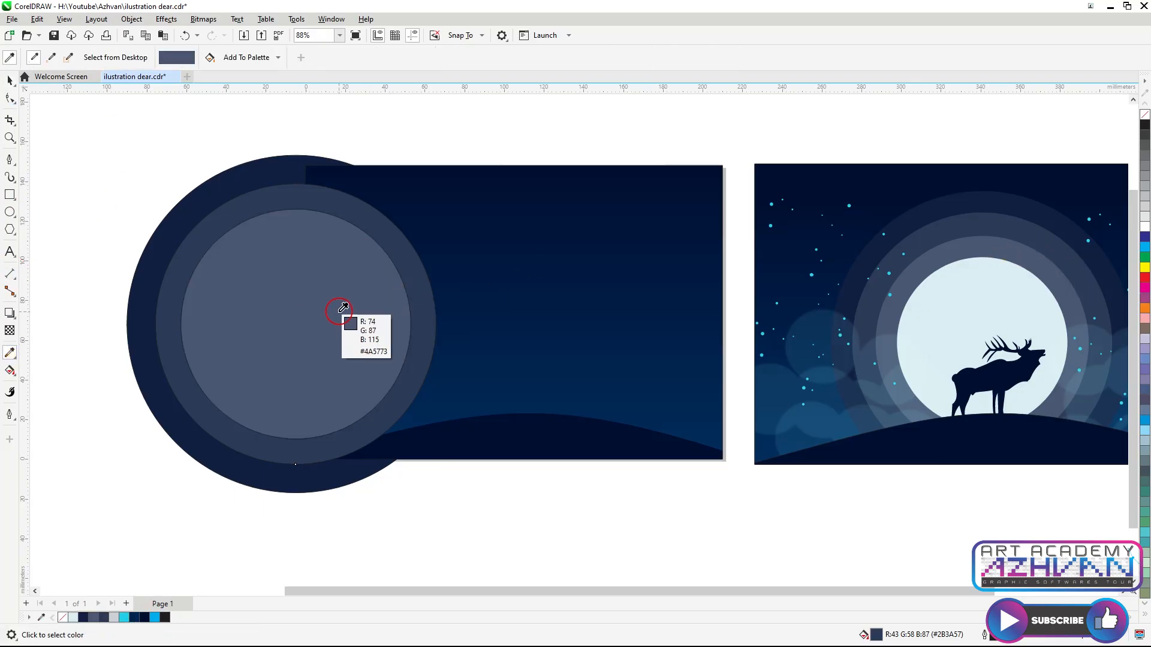
{"action": "key", "text": "space"}
{"action": "key", "text": "ctrl+Page_Down"}
{"action": "key", "text": "ctrl+Page_Down"}
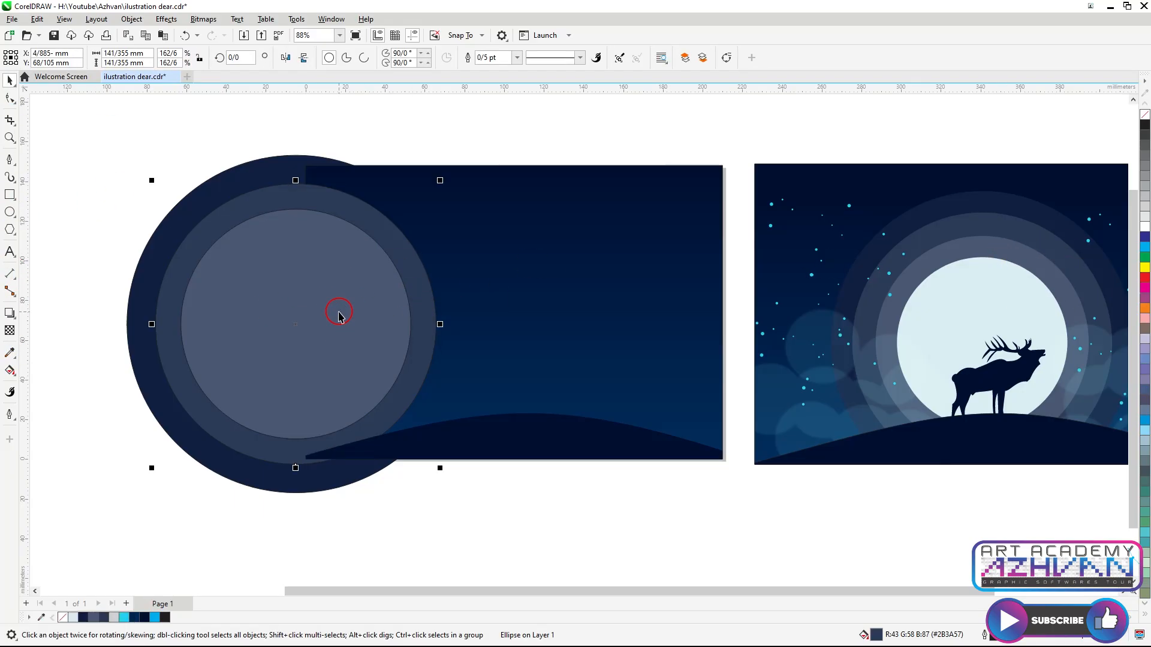
{"action": "key", "text": "ctrl+Page_Down"}
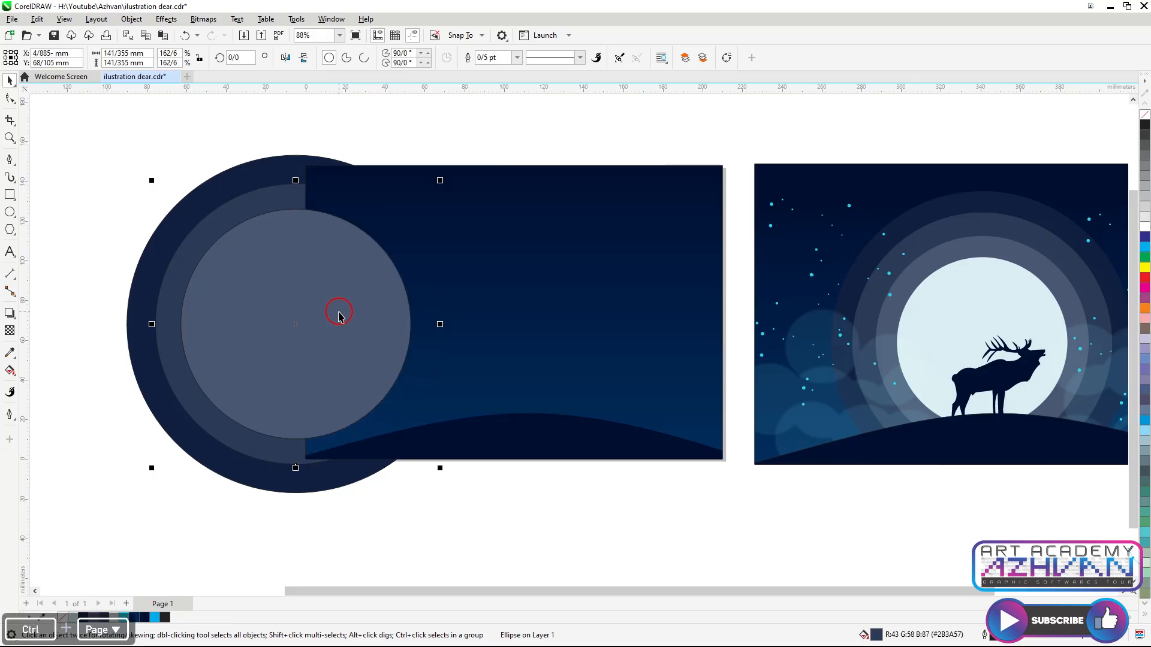
Move the set of circles out of the gradient rectangle to its left
{"action": "scroll", "coordinate": [426, 292], "scroll_direction": "down", "scroll_amount": 1}
{"action": "left_click_drag", "start_coordinate": [192, 201], "coordinate": [472, 473]}
{"action": "left_click_drag", "start_coordinate": [327, 340], "coordinate": [160, 344]}
{"action": "key", "text": "ctrl+z"}
{"action": "left_click", "coordinate": [321, 213], "text": "shift"}
{"action": "scroll", "coordinate": [428, 262], "scroll_direction": "down", "scroll_amount": 1}
{"action": "left_click_drag", "start_coordinate": [374, 289], "coordinate": [257, 317]}
{"action": "scroll", "coordinate": [184, 325], "scroll_direction": "up", "scroll_amount": 1}
{"action": "left_click_drag", "start_coordinate": [141, 272], "coordinate": [342, 382]}
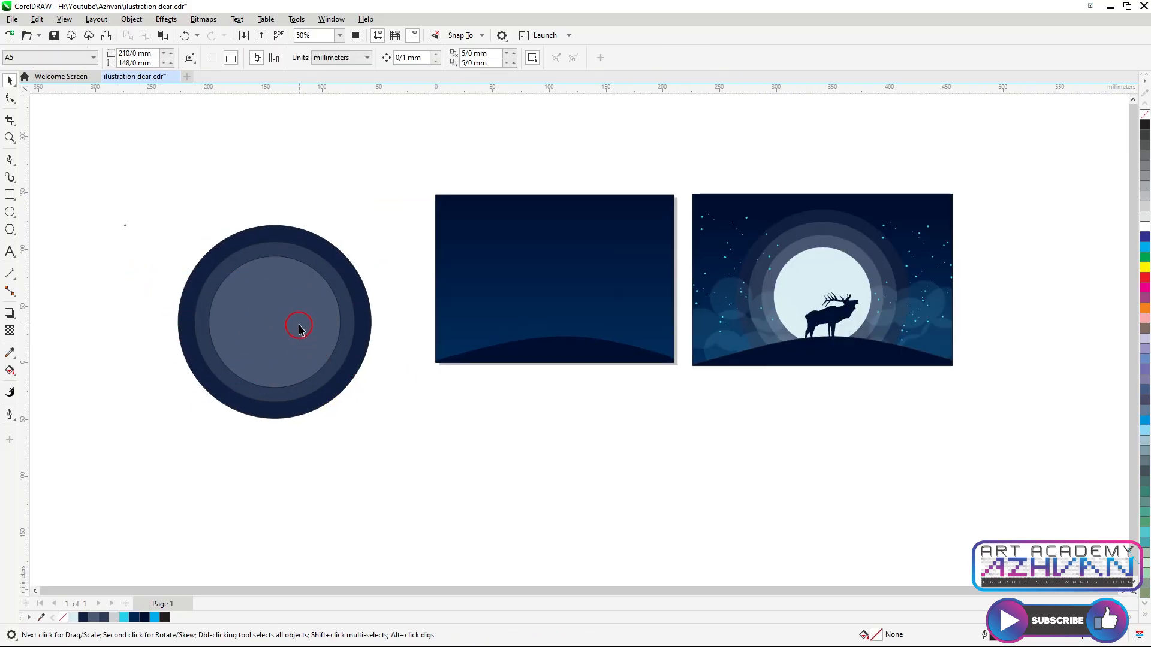
Bring the innermost circle to the front and fill it with the reference's moon color
{"action": "left_click_drag", "start_coordinate": [218, 427], "coordinate": [218, 427]}
{"action": "key", "text": "ctrl+Home"}
{"action": "left_click", "coordinate": [9, 353]}
{"action": "left_click", "coordinate": [847, 278]}
{"action": "left_click", "coordinate": [279, 322]}
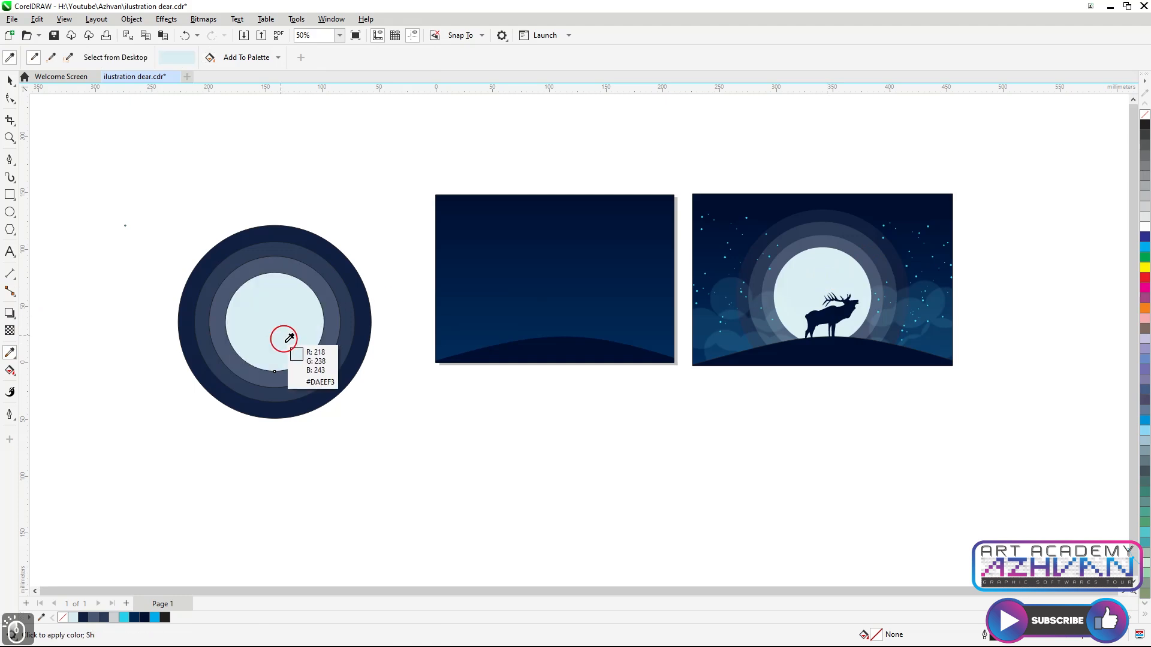
{"action": "key", "text": "space"}
Remove the four circles' outlines and place them inside the gradient rectangle at about 143 mm
{"action": "left_click_drag", "start_coordinate": [143, 198], "coordinate": [413, 454]}
{"action": "right_click", "coordinate": [1145, 115]}
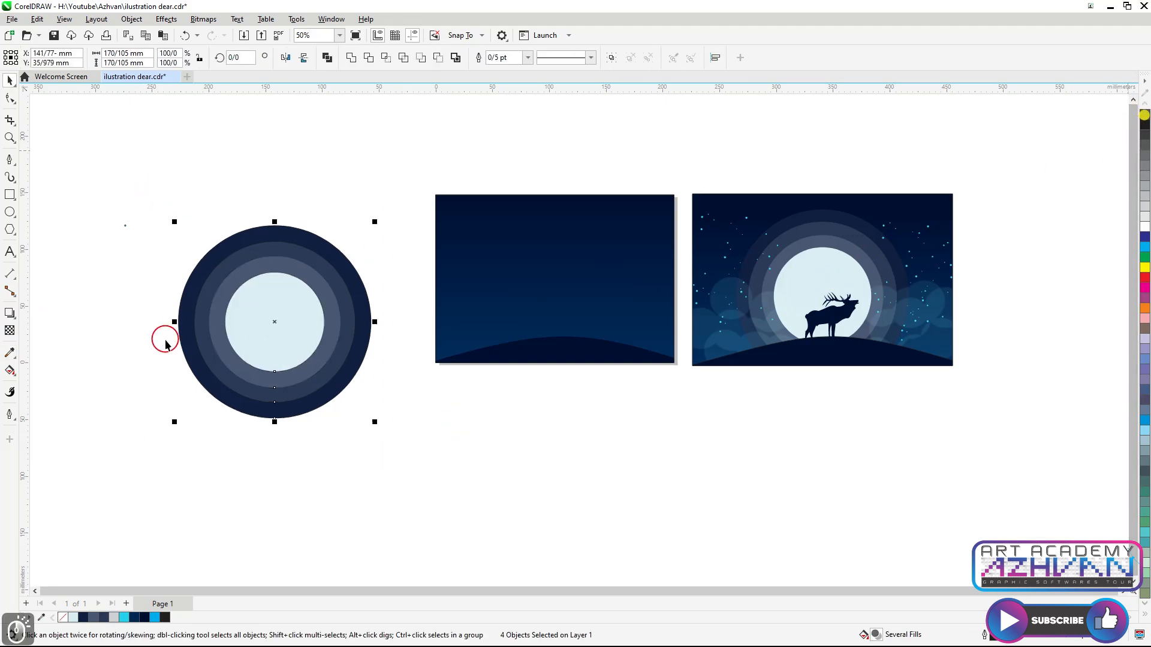
{"action": "scroll", "coordinate": [254, 327], "scroll_direction": "up", "scroll_amount": 2}
{"action": "left_click_drag", "start_coordinate": [288, 322], "coordinate": [640, 294]}
{"action": "left_click_drag", "start_coordinate": [640, 294], "coordinate": [463, 337]}
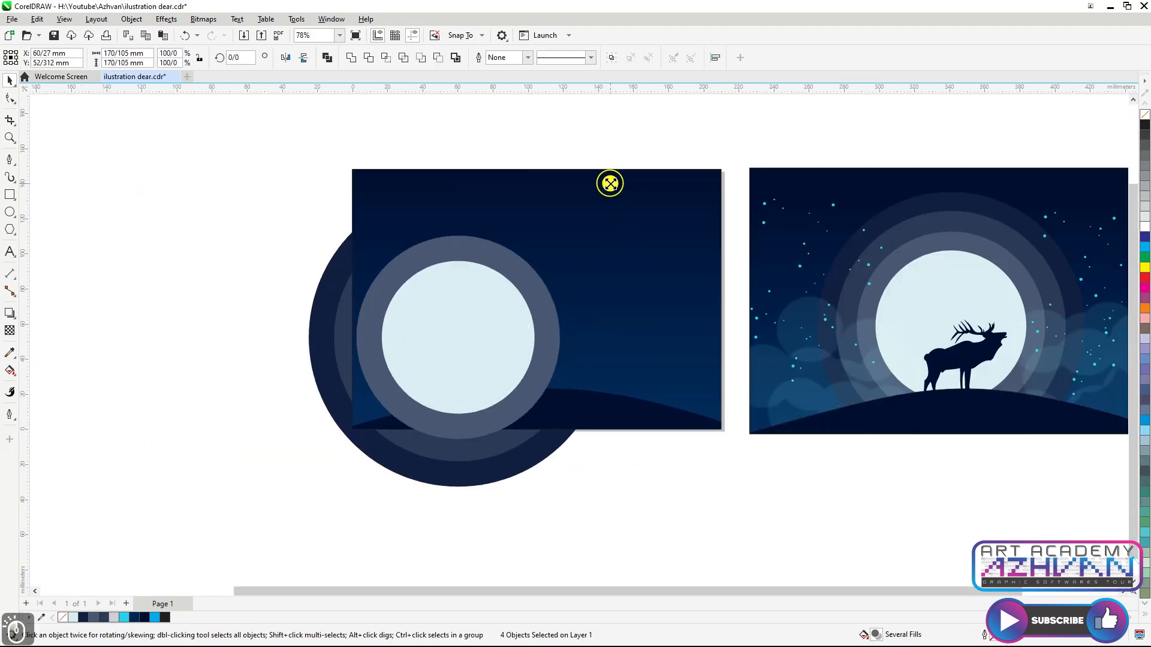
{"action": "left_click_drag", "start_coordinate": [610, 184], "coordinate": [561, 234]}
{"action": "left_click_drag", "start_coordinate": [446, 373], "coordinate": [548, 312]}
{"action": "scroll", "coordinate": [557, 320], "scroll_direction": "up", "scroll_amount": 3}
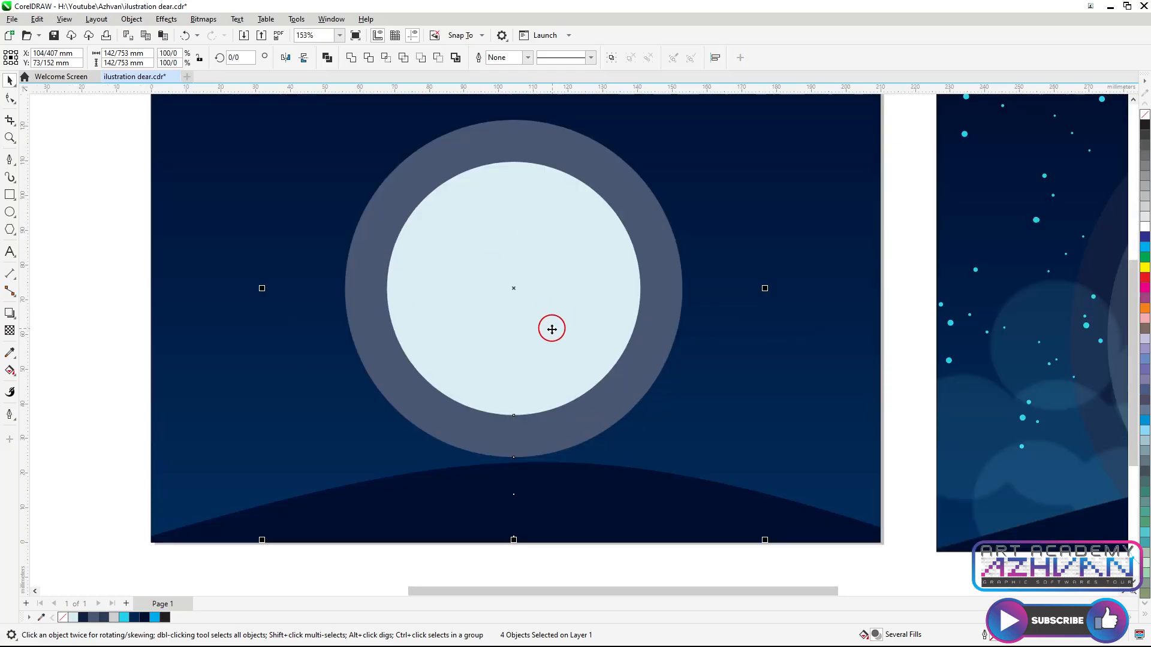
Bring the circles to the front and scale the group to about 132 mm
{"action": "scroll", "coordinate": [557, 324], "scroll_direction": "down", "scroll_amount": 2}
{"action": "key", "text": "ctrl+Home"}
{"action": "scroll", "coordinate": [658, 353], "scroll_direction": "down", "scroll_amount": 2}
{"action": "scroll", "coordinate": [658, 312], "scroll_direction": "up", "scroll_amount": 2}
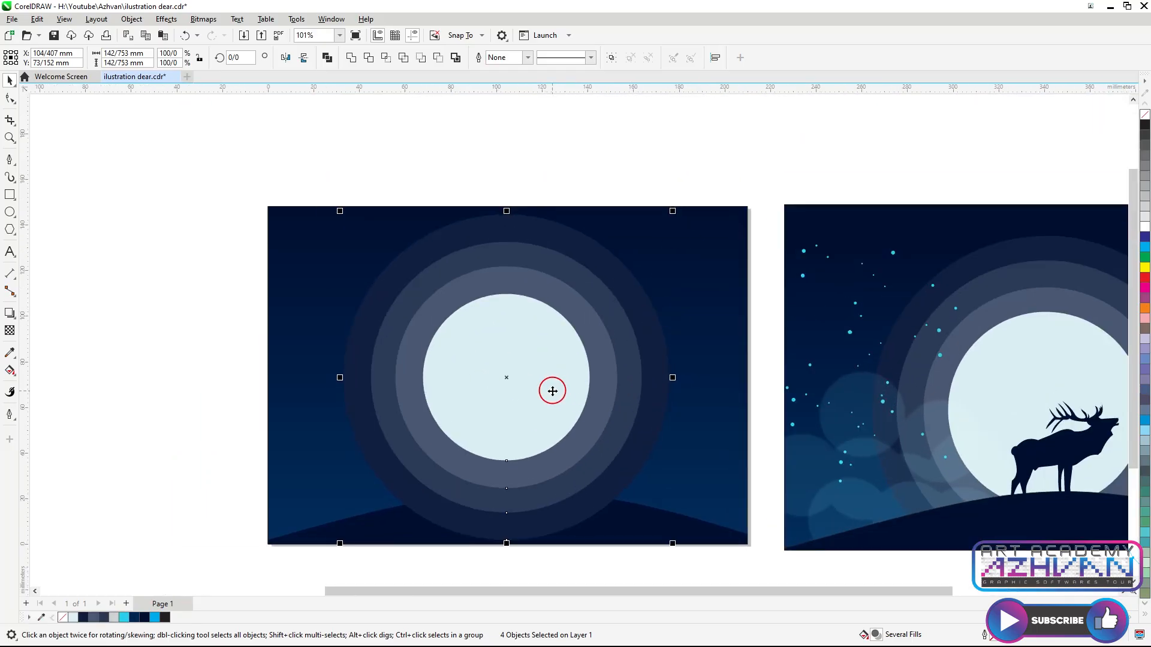
{"action": "left_click_drag", "start_coordinate": [672, 210], "coordinate": [665, 222]}
{"action": "scroll", "coordinate": [661, 226], "scroll_direction": "down", "scroll_amount": 3}
{"action": "scroll", "coordinate": [660, 258], "scroll_direction": "up", "scroll_amount": 2}
{"action": "left_click_drag", "start_coordinate": [527, 349], "coordinate": [530, 358]}
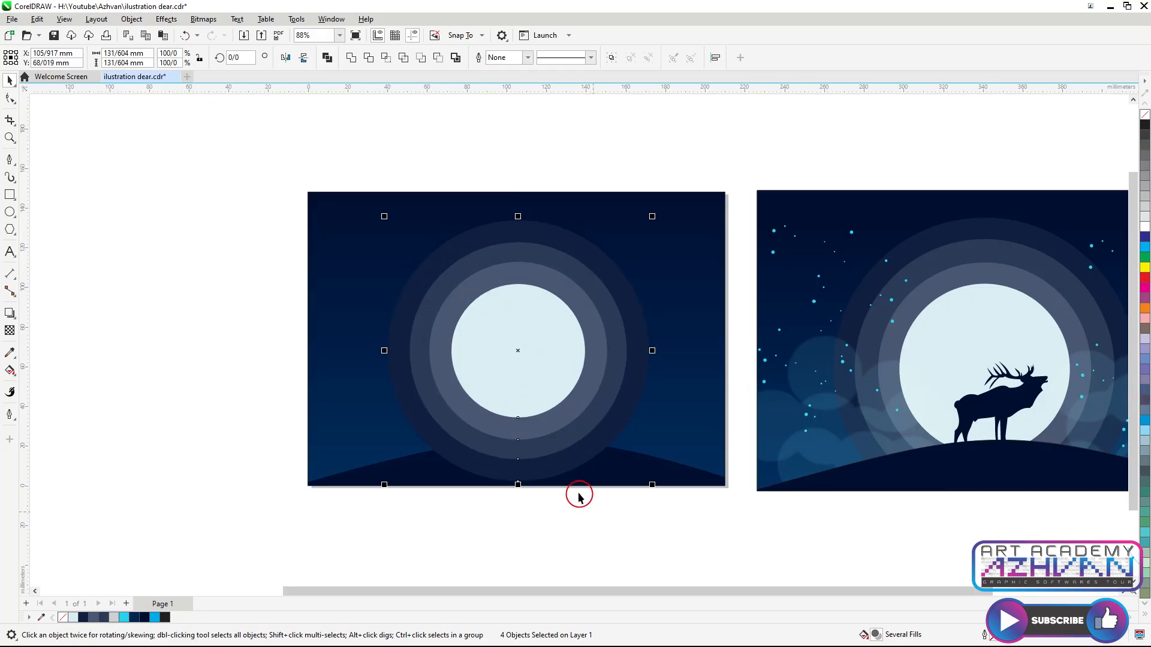
Enlarge the innermost moon circle to about 96 mm diameter
{"action": "left_click", "coordinate": [529, 381]}
{"action": "left_click_drag", "start_coordinate": [590, 280], "coordinate": [617, 252]}
{"action": "left_click", "coordinate": [589, 308]}
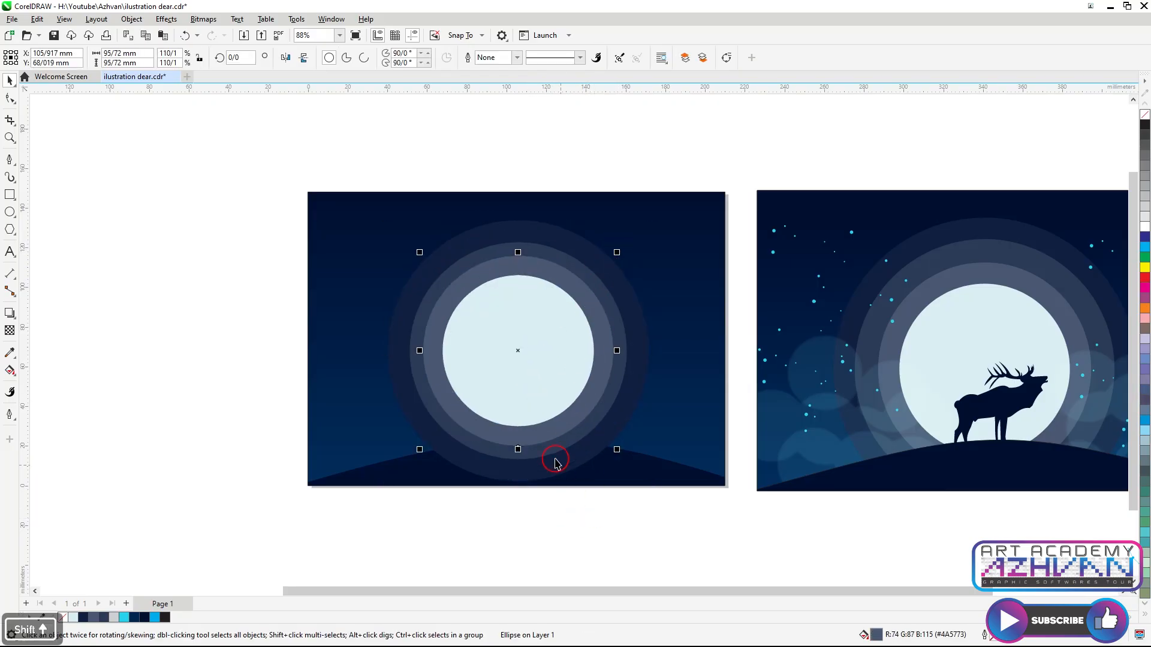
{"action": "scroll", "coordinate": [517, 436], "scroll_direction": "up", "scroll_amount": 1}
{"action": "left_click", "coordinate": [605, 270], "text": "shift"}
{"action": "left_click_drag", "start_coordinate": [642, 214], "coordinate": [673, 184]}
{"action": "key", "text": "ctrl+z"}
{"action": "left_click", "coordinate": [652, 150]}
{"action": "left_click", "coordinate": [579, 246]}
{"action": "left_click", "coordinate": [639, 266]}
Select all four circles and nudge them downward six steps
{"action": "scroll", "coordinate": [629, 393], "scroll_direction": "down", "scroll_amount": 1}
{"action": "scroll", "coordinate": [575, 435], "scroll_direction": "up", "scroll_amount": 1}
{"action": "left_click_drag", "start_coordinate": [291, 128], "coordinate": [709, 544]}
{"action": "key", "text": "Down"}
{"action": "key", "text": "Down"}
{"action": "key", "text": "Down"}
{"action": "key", "text": "Down"}
{"action": "key", "text": "Down"}
{"action": "key", "text": "Down"}
{"action": "key", "text": "Down"}
{"action": "key", "text": "Down"}
{"action": "key", "text": "Down"}
{"action": "key", "text": "Down"}
{"action": "key", "text": "Down"}
{"action": "key", "text": "Down"}
{"action": "key", "text": "Down"}
{"action": "key", "text": "Down"}
{"action": "key", "text": "Down"}
{"action": "key", "text": "Down"}
{"action": "key", "text": "Down"}
{"action": "key", "text": "Down"}
{"action": "key", "text": "Down"}
{"action": "key", "text": "Down"}
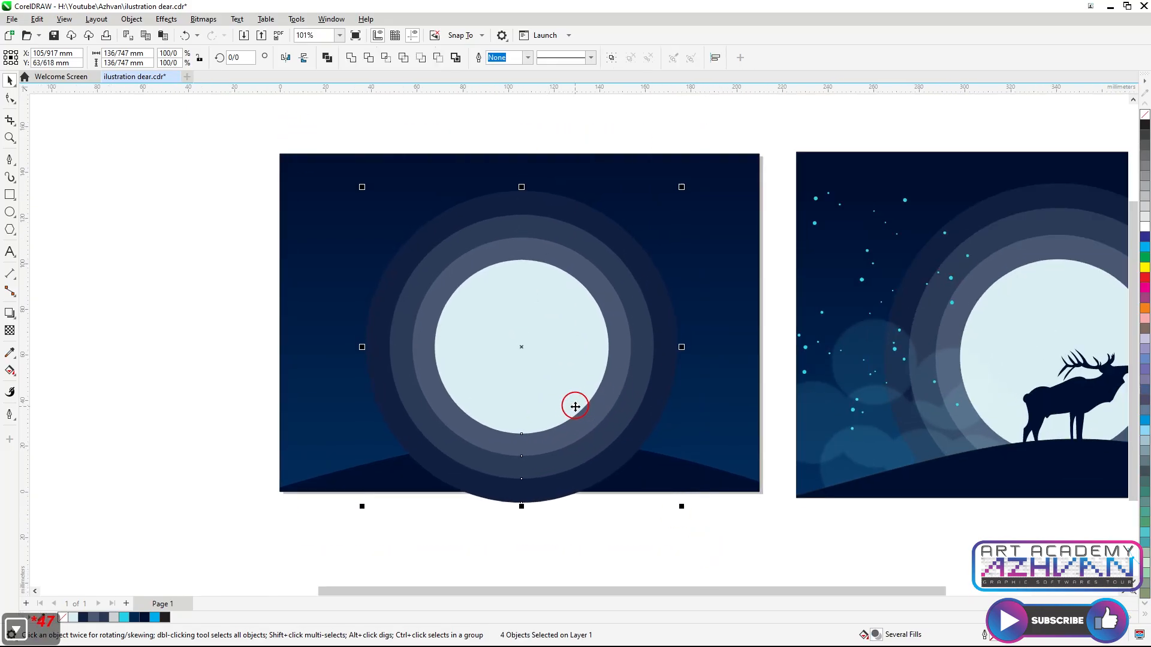
{"action": "key", "text": "Down"}
{"action": "key", "text": "Down"}
{"action": "key", "text": "Down"}
{"action": "key", "text": "Down"}
{"action": "key", "text": "Down"}
{"action": "key", "text": "Down"}
{"action": "key", "text": "Down"}
{"action": "key", "text": "Down"}
{"action": "key", "text": "Down"}
{"action": "key", "text": "Down"}
{"action": "key", "text": "Down"}
{"action": "key", "text": "Down"}
{"action": "key", "text": "Down"}
{"action": "key", "text": "Down"}
{"action": "key", "text": "Down"}
{"action": "key", "text": "Down"}
{"action": "key", "text": "Down"}
{"action": "key", "text": "Down"}
{"action": "key", "text": "Down"}
{"action": "key", "text": "Down"}
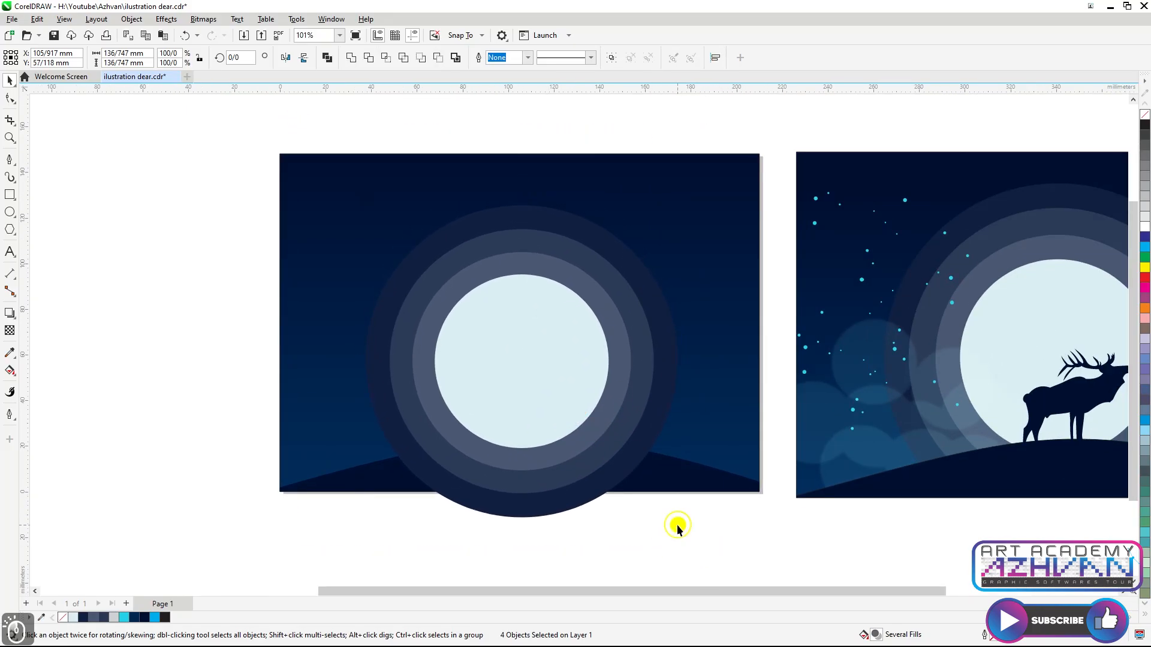
Bring the hill to the front, above the circles
{"action": "left_click", "coordinate": [673, 486]}
{"action": "key", "text": "ctrl+Home"}
{"action": "scroll", "coordinate": [579, 378], "scroll_direction": "up", "scroll_amount": 1}
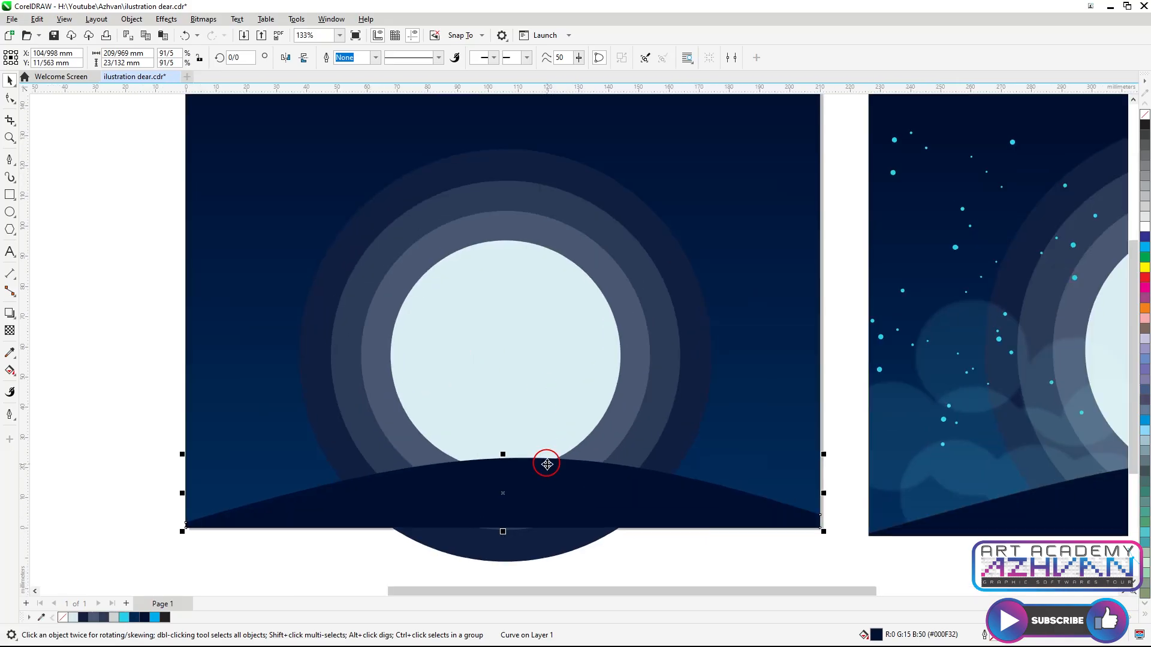
Nudge the circles three steps lower and scale them to about 147 mm
{"action": "scroll", "coordinate": [460, 328], "scroll_direction": "down", "scroll_amount": 1}
{"action": "left_click_drag", "start_coordinate": [341, 120], "coordinate": [635, 524]}
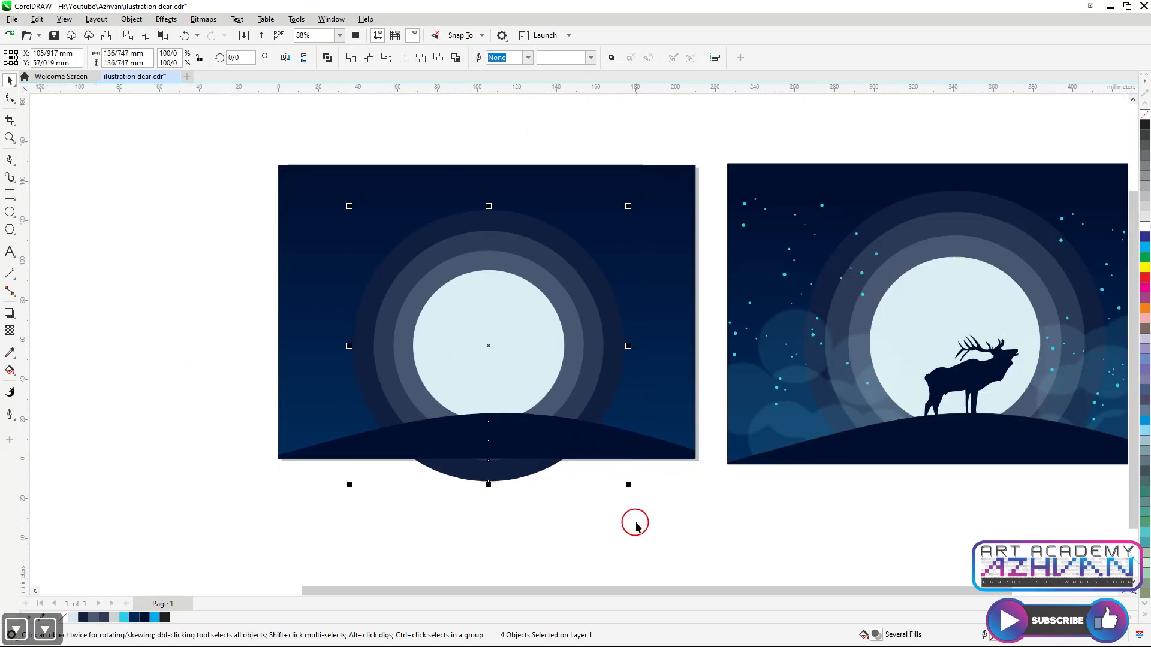
{"action": "key", "text": "Down"}
{"action": "key", "text": "Down"}
{"action": "key", "text": "Down"}
{"action": "key", "text": "Down"}
{"action": "key", "text": "Down"}
{"action": "key", "text": "Down"}
{"action": "key", "text": "Down"}
{"action": "key", "text": "Down"}
{"action": "key", "text": "Down"}
{"action": "key", "text": "Down"}
{"action": "key", "text": "Down"}
{"action": "key", "text": "Down"}
{"action": "key", "text": "Down"}
{"action": "key", "text": "Down"}
{"action": "key", "text": "Down"}
{"action": "key", "text": "Down"}
{"action": "key", "text": "Down"}
{"action": "key", "text": "Down"}
{"action": "key", "text": "Down"}
{"action": "key", "text": "Down"}
{"action": "left_click_drag", "start_coordinate": [626, 209], "coordinate": [648, 190]}
{"action": "left_click_drag", "start_coordinate": [515, 358], "coordinate": [505, 364]}
{"action": "scroll", "coordinate": [523, 374], "scroll_direction": "down", "scroll_amount": 1}
{"action": "scroll", "coordinate": [524, 377], "scroll_direction": "up", "scroll_amount": 1}
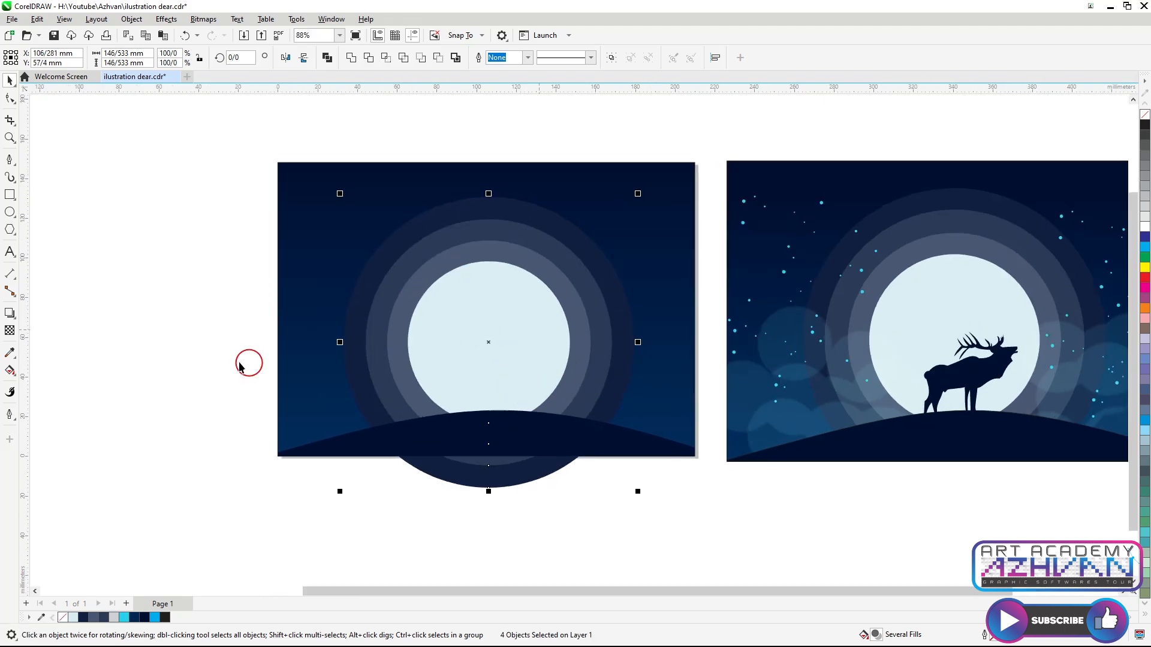
Draw a small star circle about 3 mm wide and fill it with the cyan sampled from the reference stars
{"action": "left_click", "coordinate": [10, 212]}
{"action": "scroll", "coordinate": [650, 298], "scroll_direction": "up", "scroll_amount": 1}
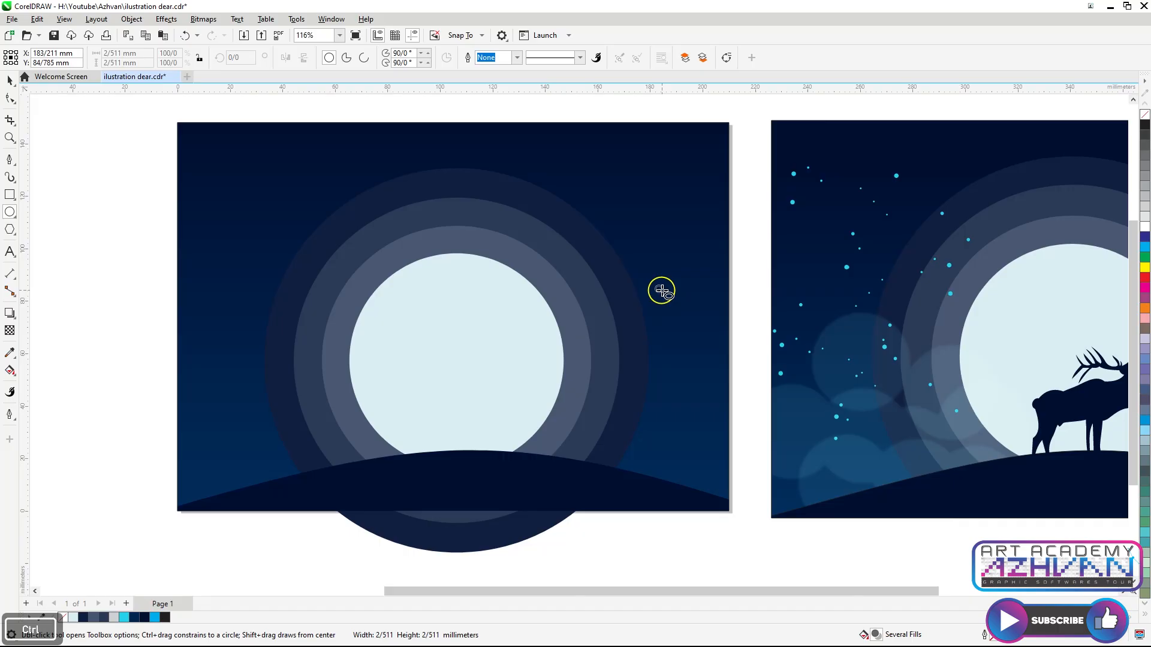
{"action": "scroll", "coordinate": [805, 327], "scroll_direction": "up", "scroll_amount": 3}
{"action": "left_click", "coordinate": [10, 352]}
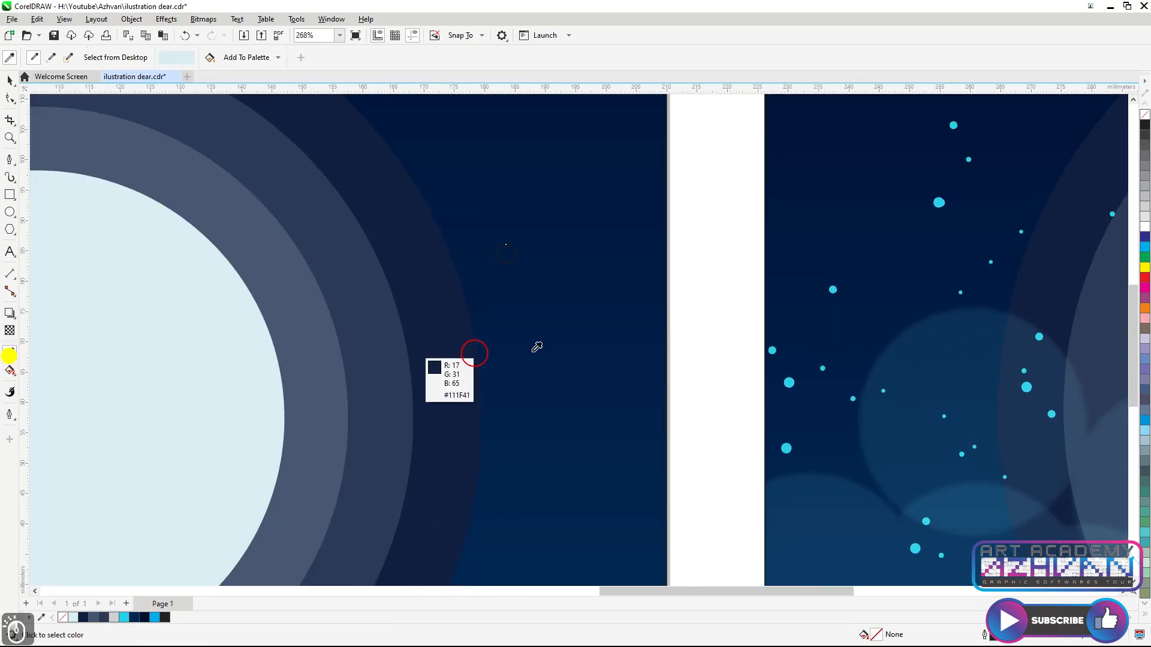
{"action": "left_click", "coordinate": [939, 203]}
{"action": "left_click", "coordinate": [504, 249]}
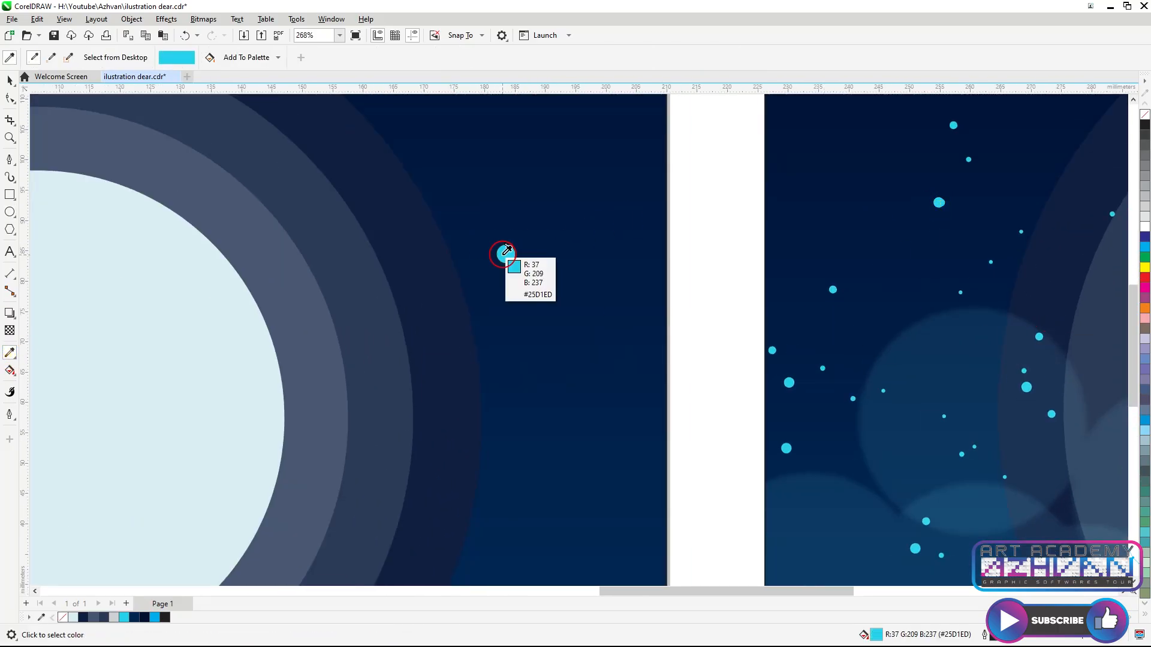
Remove the star's outline and place a copy of it near the first star
{"action": "key", "text": "space"}
{"action": "right_click", "coordinate": [1145, 115]}
{"action": "scroll", "coordinate": [539, 287], "scroll_direction": "down", "scroll_amount": 3}
{"action": "scroll", "coordinate": [540, 207], "scroll_direction": "up", "scroll_amount": 3}
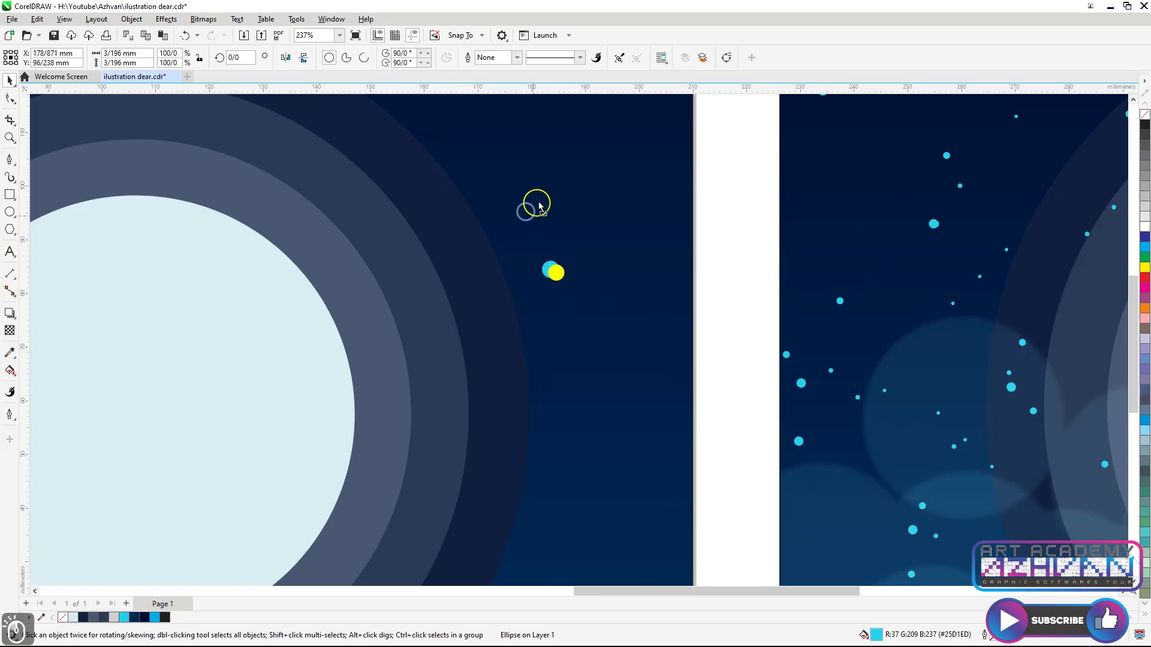
{"action": "left_click", "coordinate": [593, 170]}
{"action": "key", "text": "ctrl+z"}
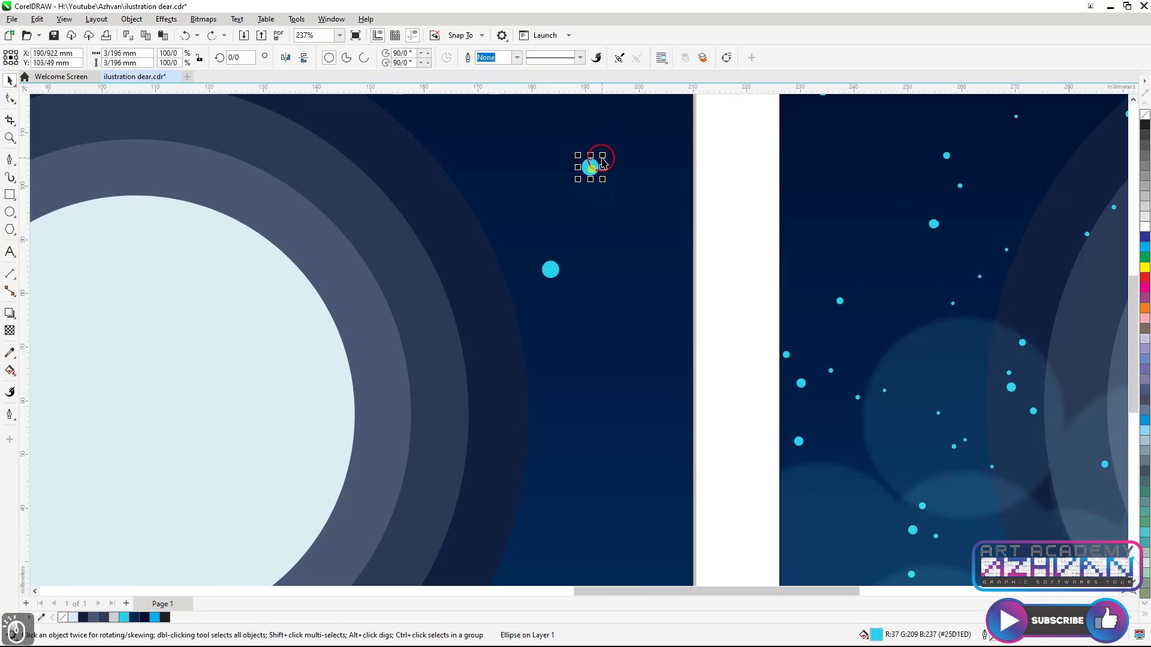
Duplicate the stars into a scattered vertical cluster to the right of the moon
{"action": "scroll", "coordinate": [587, 201], "scroll_direction": "down", "scroll_amount": 6}
{"action": "left_click_drag", "start_coordinate": [650, 162], "coordinate": [549, 247]}
{"action": "left_click_drag", "start_coordinate": [573, 232], "coordinate": [590, 293]}
{"action": "scroll", "coordinate": [590, 292], "scroll_direction": "up", "scroll_amount": 5}
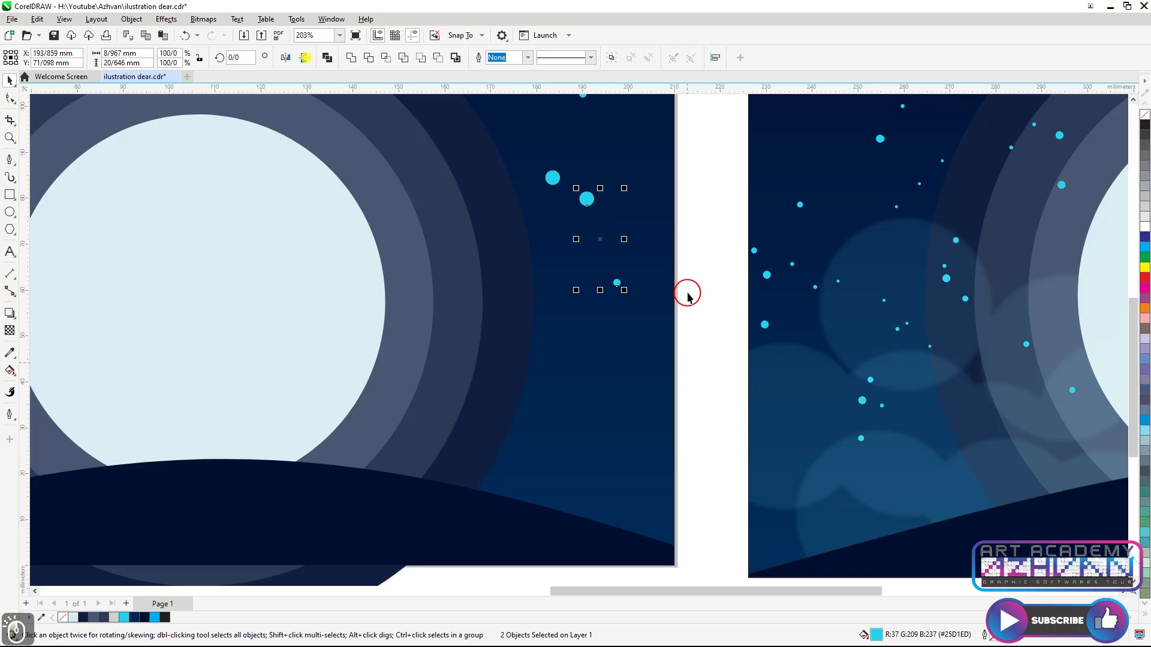
{"action": "left_click_drag", "start_coordinate": [644, 204], "coordinate": [585, 247]}
{"action": "key", "text": "ctrl+z"}
{"action": "left_click_drag", "start_coordinate": [717, 182], "coordinate": [587, 258]}
{"action": "scroll", "coordinate": [628, 291], "scroll_direction": "down", "scroll_amount": 3}
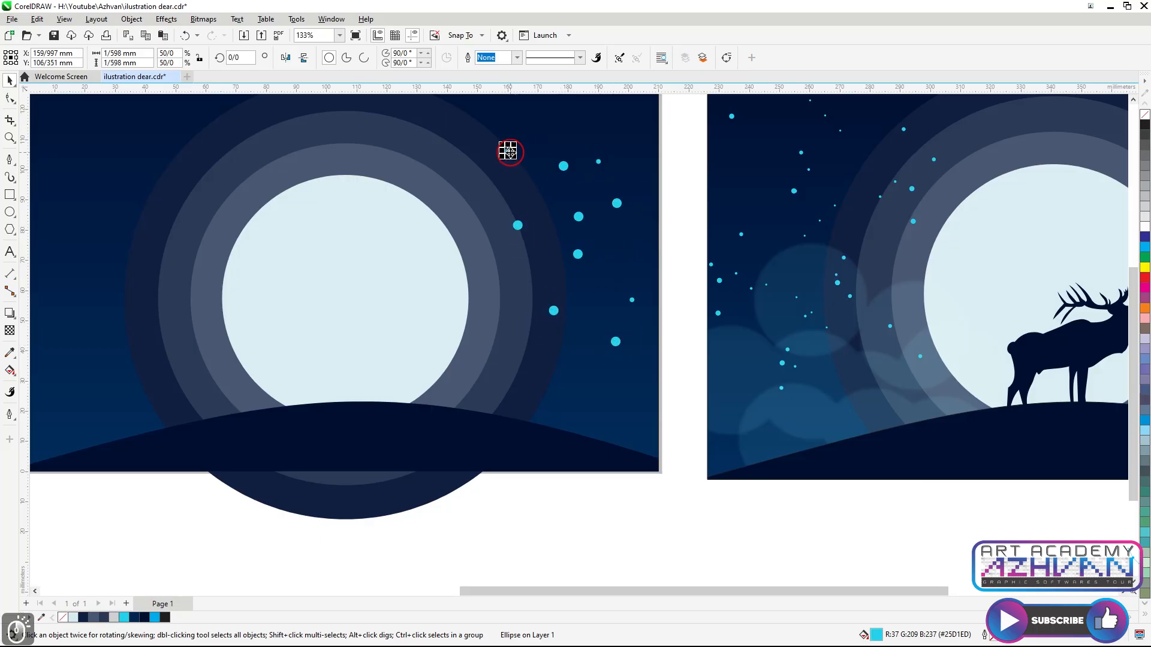
{"action": "scroll", "coordinate": [585, 186], "scroll_direction": "down", "scroll_amount": 2}
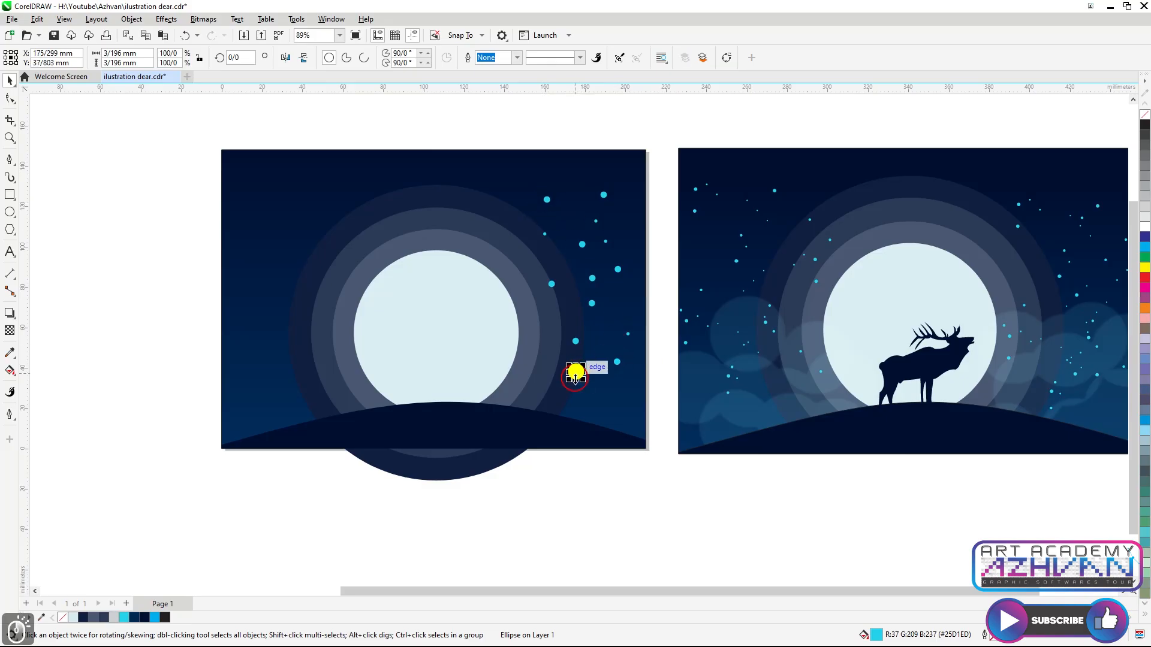
Duplicate, rotate and move the star cluster repeatedly to scatter stars across the sky around the moon
{"action": "scroll", "coordinate": [629, 210], "scroll_direction": "down", "scroll_amount": 1}
{"action": "left_click", "coordinate": [604, 264], "text": "shift"}
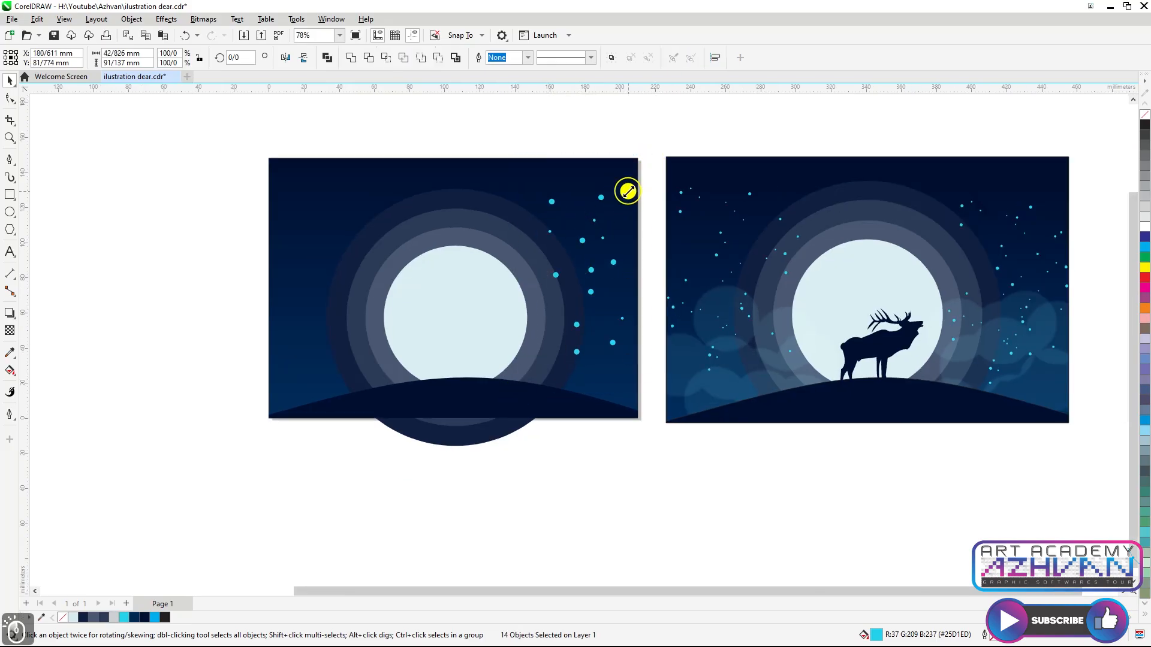
{"action": "left_click_drag", "start_coordinate": [575, 305], "coordinate": [607, 259]}
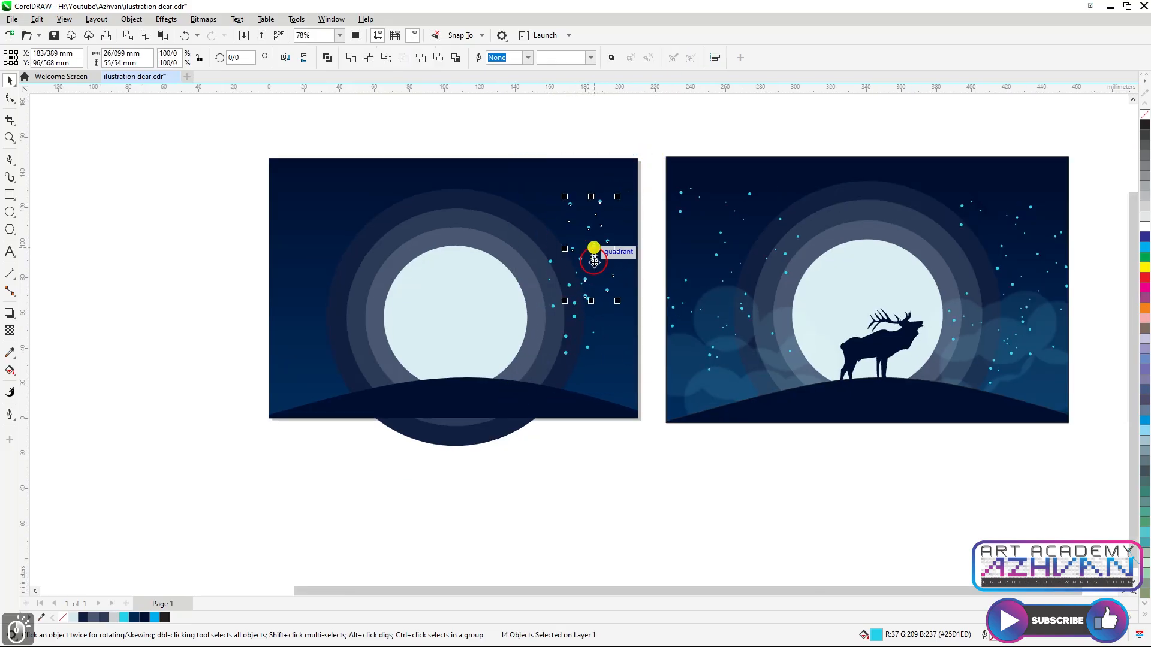
{"action": "left_click", "coordinate": [595, 246]}
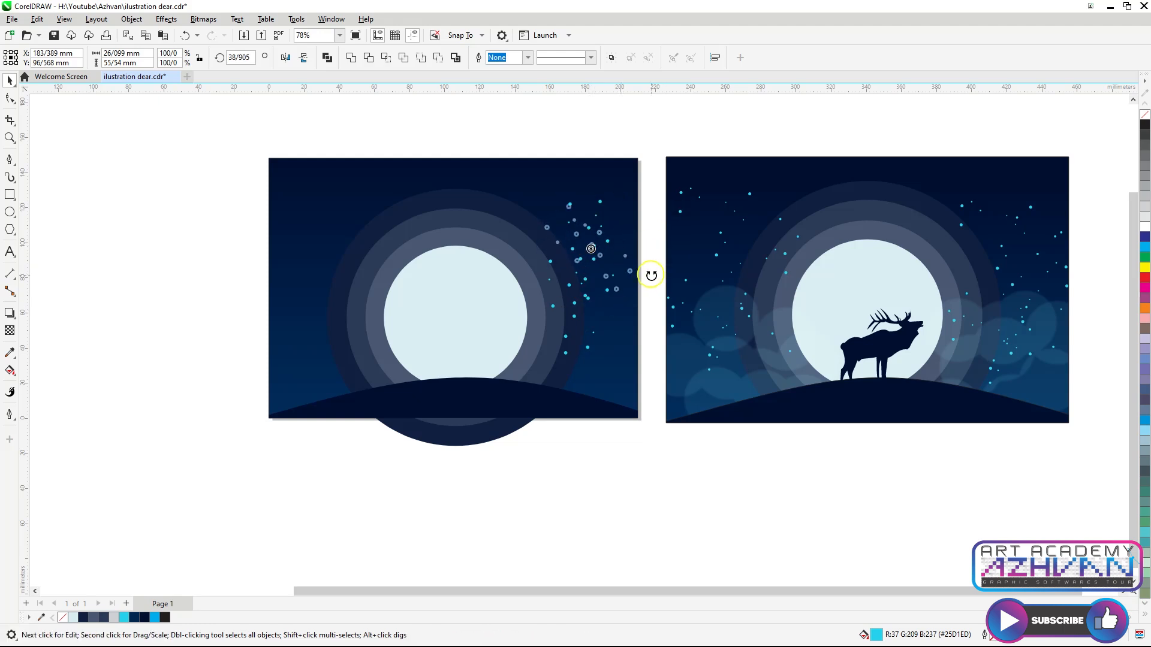
{"action": "left_click", "coordinate": [593, 247]}
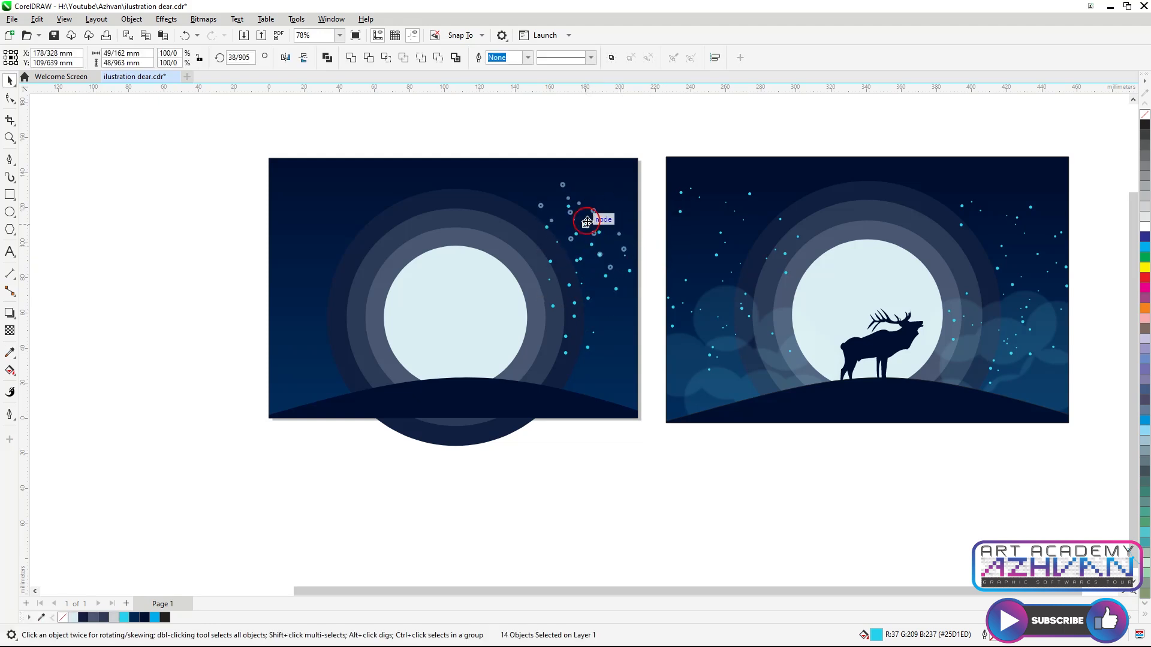
{"action": "scroll", "coordinate": [586, 222], "scroll_direction": "down", "scroll_amount": 2}
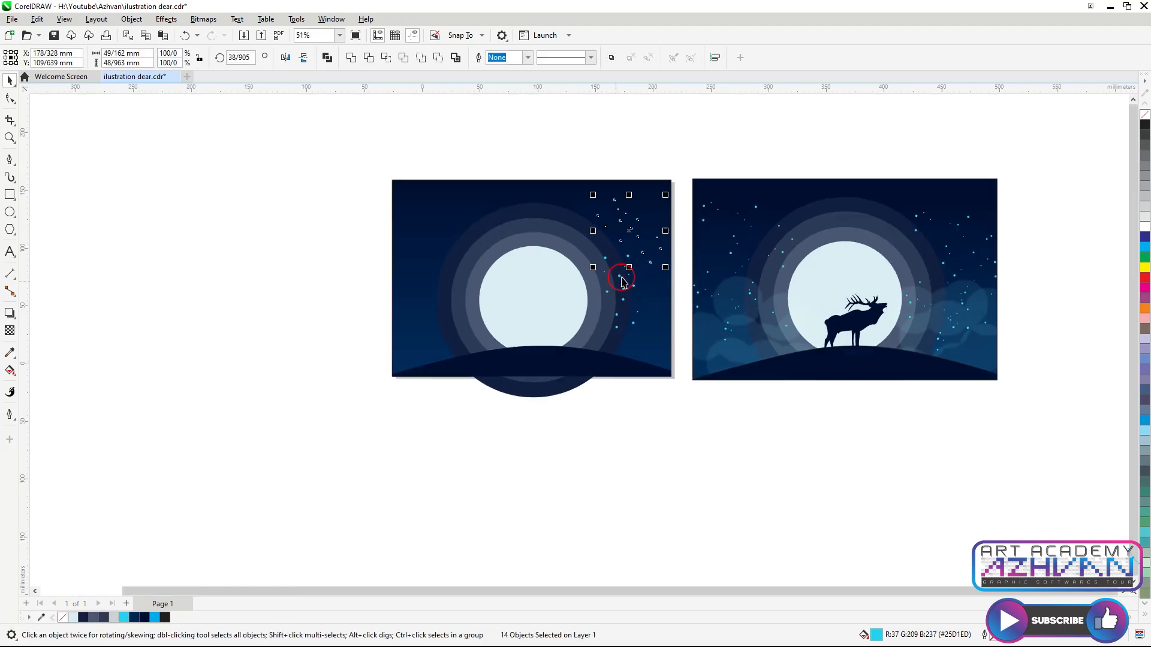
{"action": "left_click", "coordinate": [651, 316]}
{"action": "key", "text": "ctrl+z"}
{"action": "key", "text": "space"}
{"action": "key", "text": "space"}
{"action": "left_click_drag", "start_coordinate": [632, 231], "coordinate": [638, 310]}
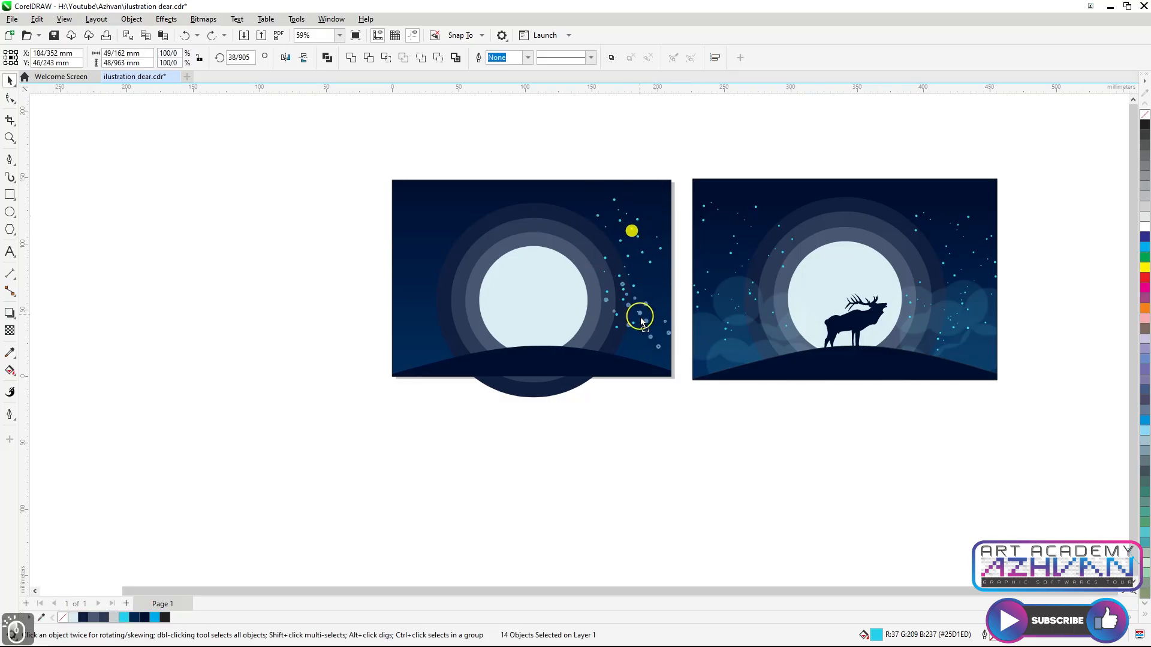
{"action": "left_click", "coordinate": [638, 326]}
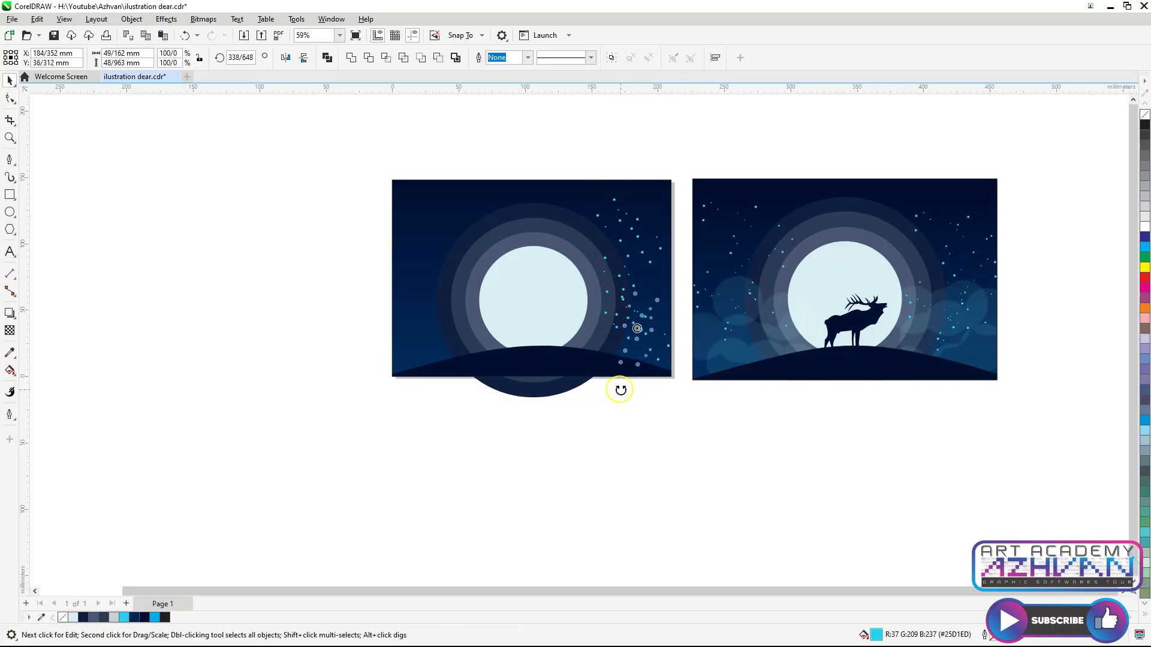
{"action": "left_click_drag", "start_coordinate": [619, 390], "coordinate": [620, 390]}
{"action": "key", "text": "space"}
{"action": "key", "text": "space"}
{"action": "left_click_drag", "start_coordinate": [641, 332], "coordinate": [645, 319]}
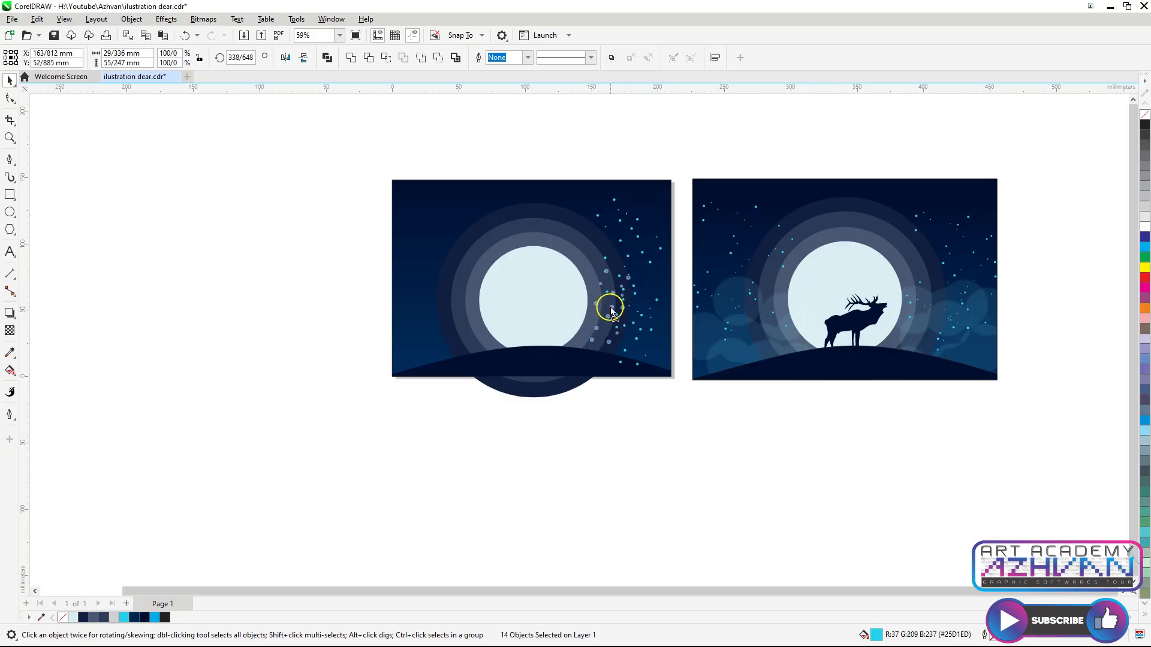
{"action": "left_click_drag", "start_coordinate": [611, 310], "coordinate": [617, 321]}
{"action": "scroll", "coordinate": [617, 321], "scroll_direction": "up", "scroll_amount": 3}
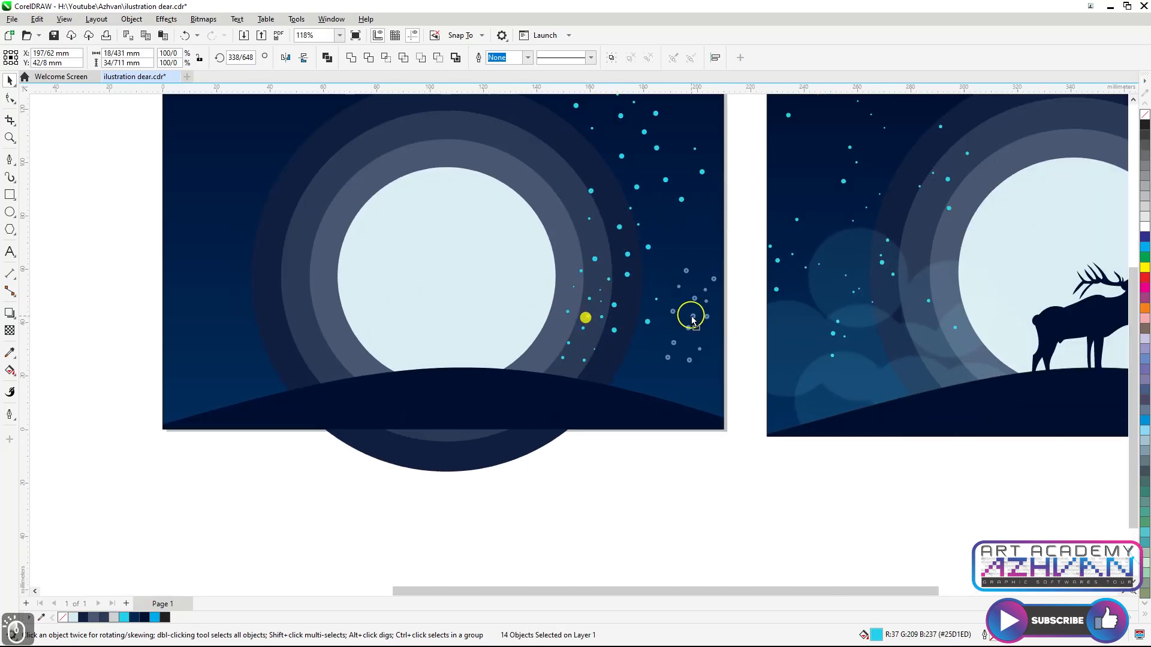
{"action": "scroll", "coordinate": [690, 323], "scroll_direction": "down", "scroll_amount": 1}
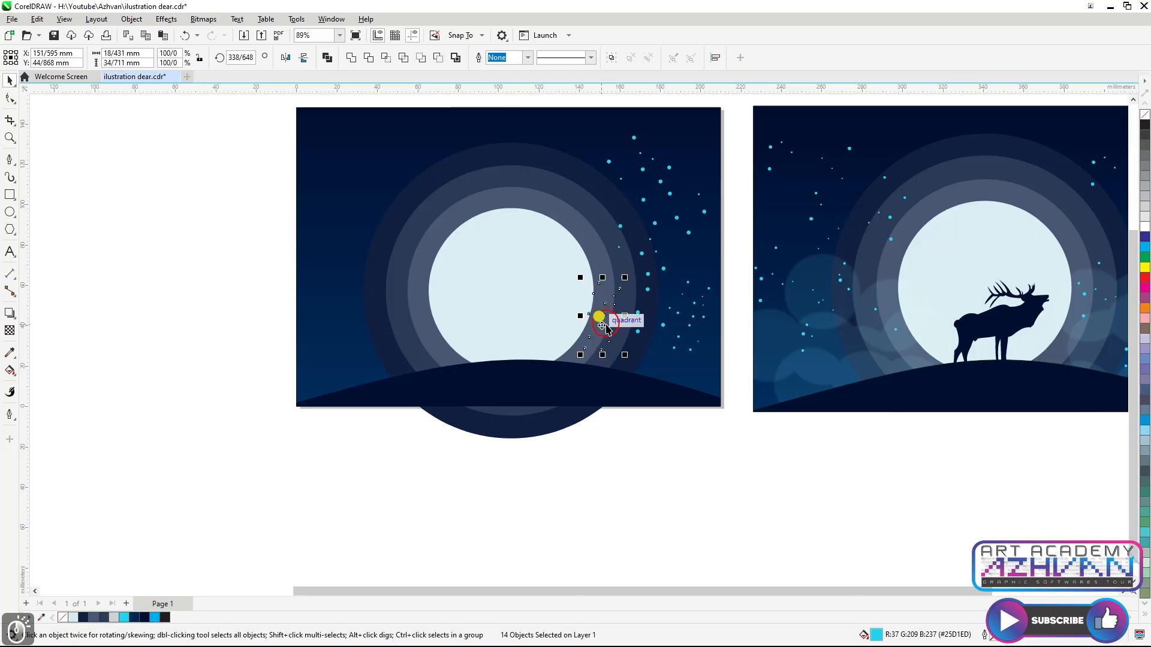
{"action": "scroll", "coordinate": [675, 234], "scroll_direction": "down", "scroll_amount": 1}
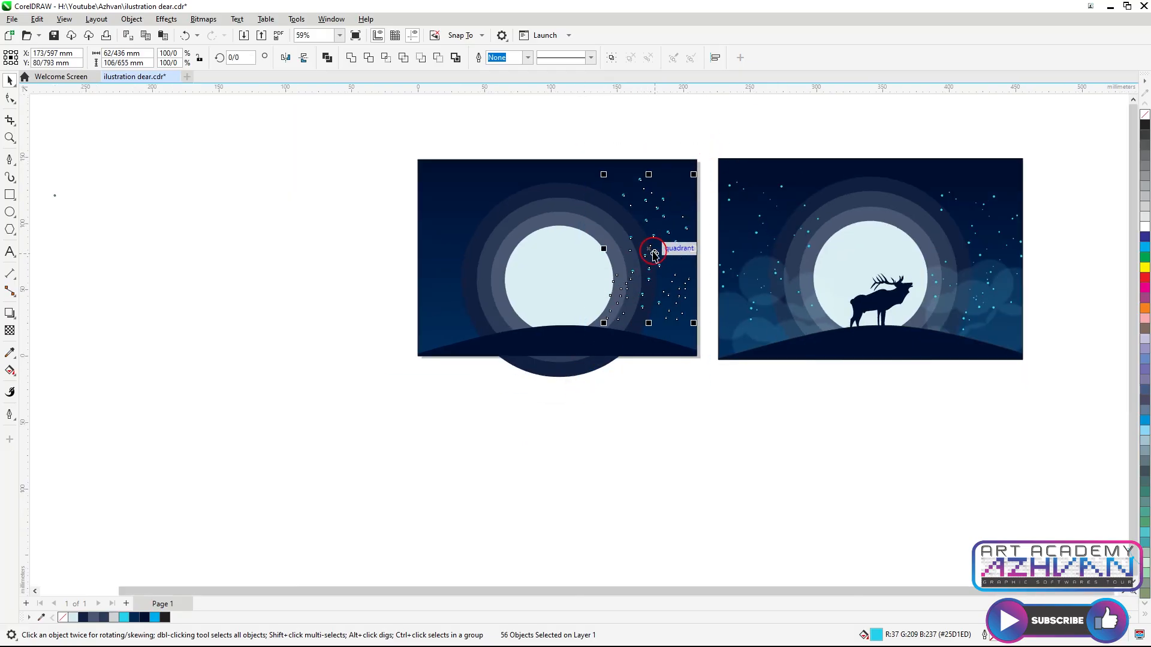
{"action": "left_click", "coordinate": [334, 158]}
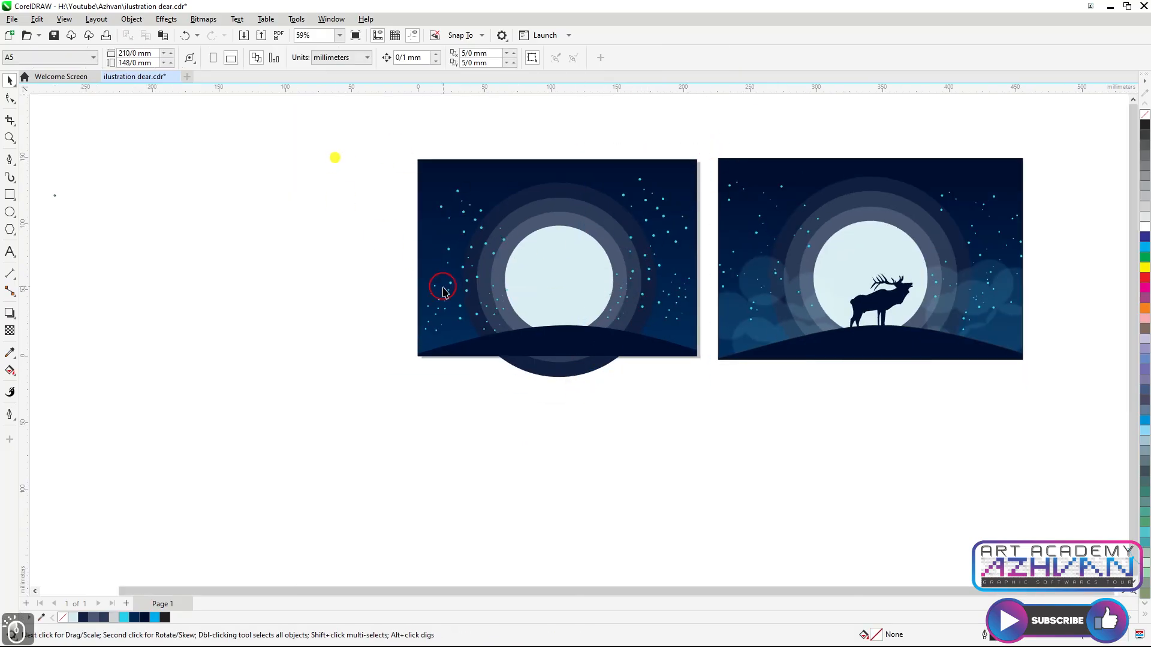
Reposition a group of stars on the left side of the sky
{"action": "scroll", "coordinate": [395, 246], "scroll_direction": "up", "scroll_amount": 1}
{"action": "left_click_drag", "start_coordinate": [561, 305], "coordinate": [560, 304]}
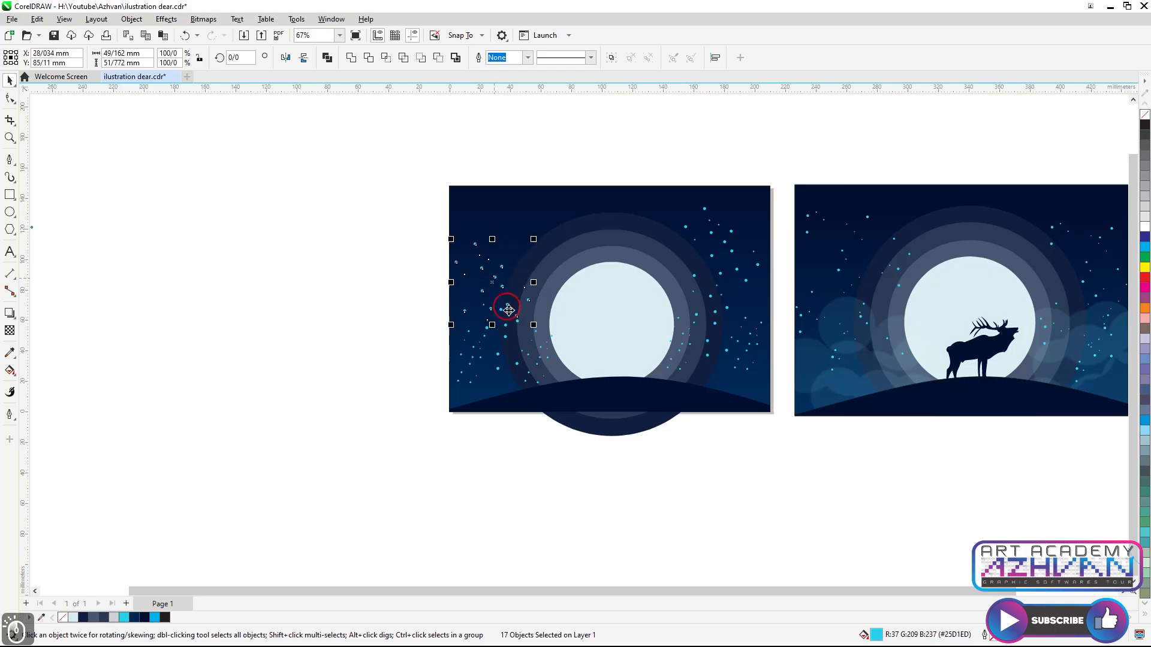
{"action": "left_click_drag", "start_coordinate": [492, 282], "coordinate": [525, 265]}
{"action": "scroll", "coordinate": [847, 334], "scroll_direction": "down", "scroll_amount": 1}
{"action": "scroll", "coordinate": [836, 306], "scroll_direction": "up", "scroll_amount": 5}
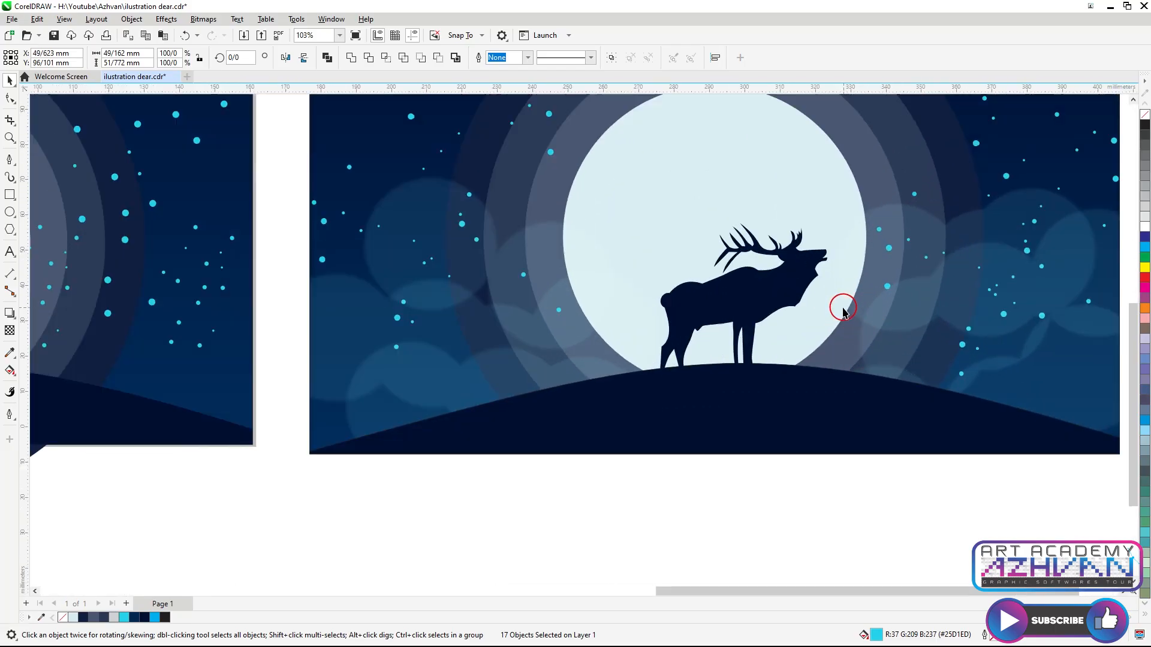
Start tracing the deer silhouette with the Bezier tool from the snout down the throat and chest
{"action": "scroll", "coordinate": [824, 290], "scroll_direction": "up", "scroll_amount": 1}
{"action": "left_click", "coordinate": [9, 159]}
{"action": "scroll", "coordinate": [475, 303], "scroll_direction": "up", "scroll_amount": 1}
{"action": "scroll", "coordinate": [797, 226], "scroll_direction": "up", "scroll_amount": 3}
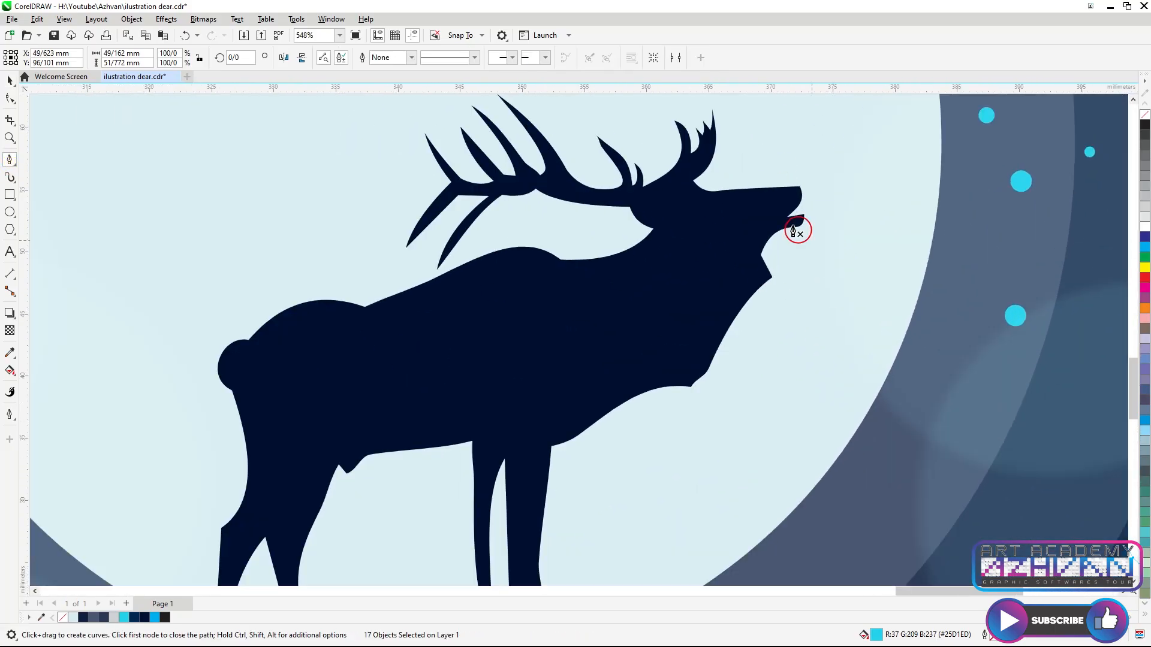
{"action": "left_click", "coordinate": [809, 178]}
{"action": "left_click", "coordinate": [789, 231]}
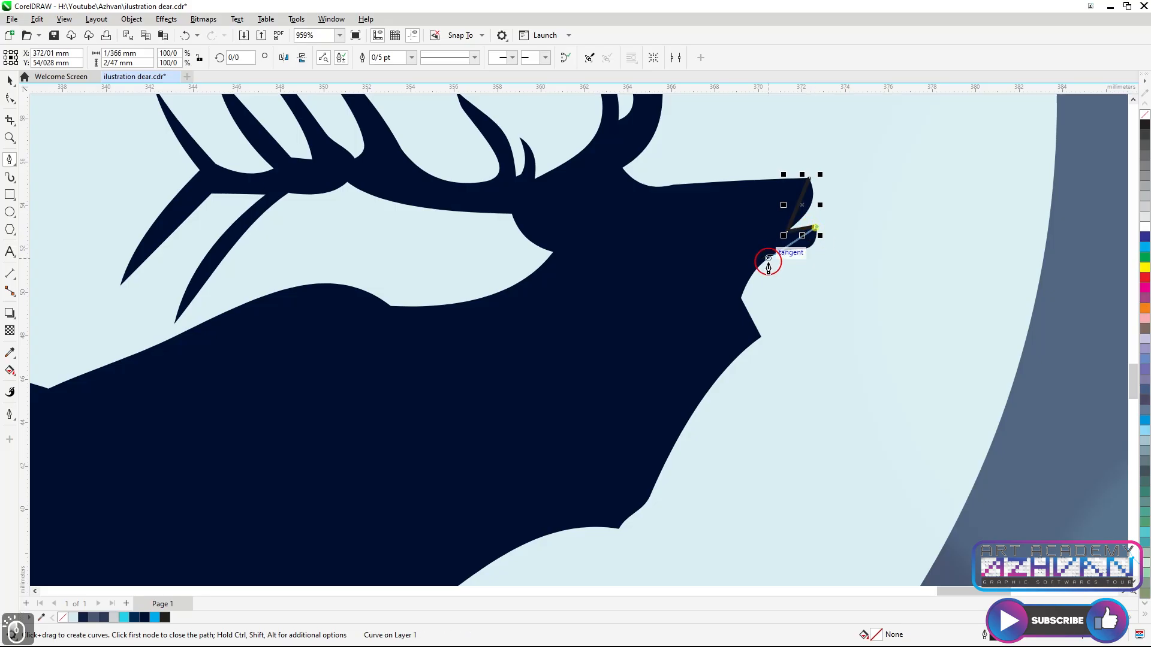
{"action": "left_click", "coordinate": [739, 302]}
{"action": "left_click", "coordinate": [761, 338]}
{"action": "scroll", "coordinate": [676, 447], "scroll_direction": "down", "scroll_amount": 5}
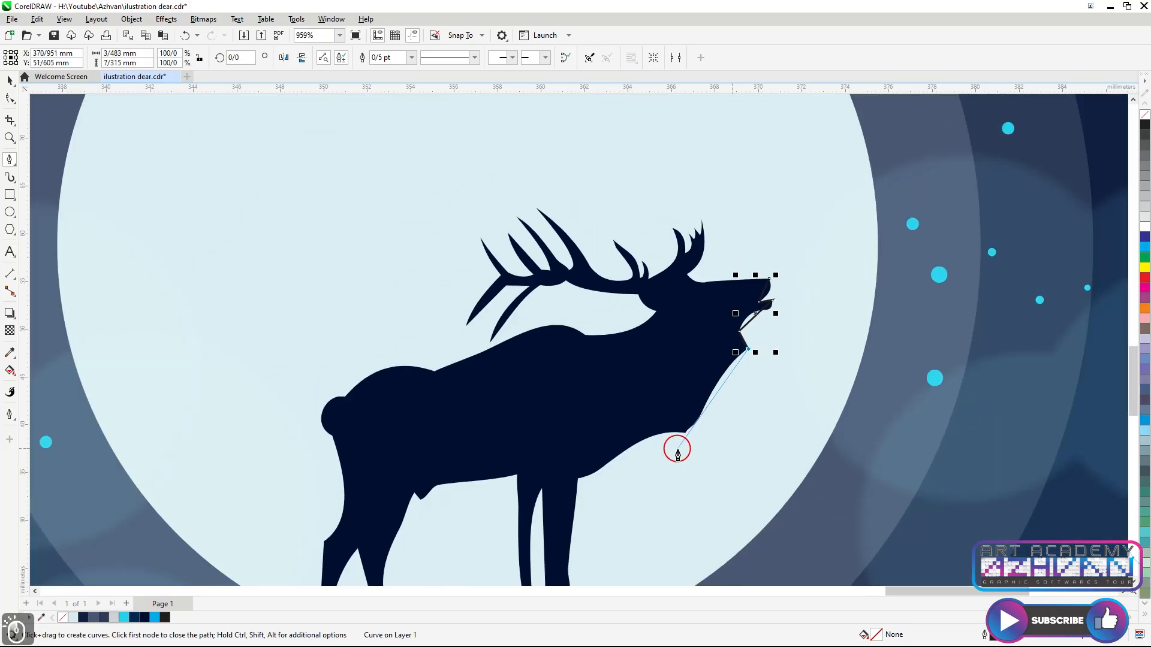
{"action": "scroll", "coordinate": [721, 390], "scroll_direction": "up", "scroll_amount": 5}
{"action": "left_click", "coordinate": [719, 389]}
{"action": "left_click", "coordinate": [465, 511]}
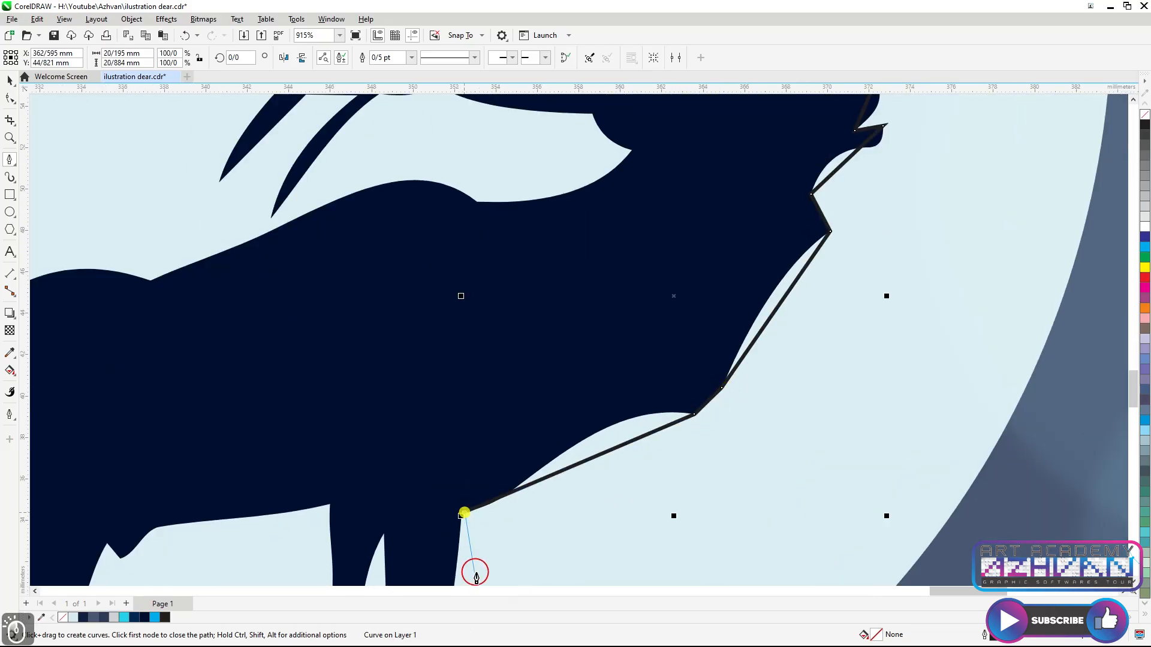
Continue the Bezier outline down the front legs and across the hind legs
{"action": "scroll", "coordinate": [465, 515], "scroll_direction": "down", "scroll_amount": 5}
{"action": "scroll", "coordinate": [578, 428], "scroll_direction": "up", "scroll_amount": 5}
{"action": "left_click", "coordinate": [558, 479]}
{"action": "left_click", "coordinate": [515, 492]}
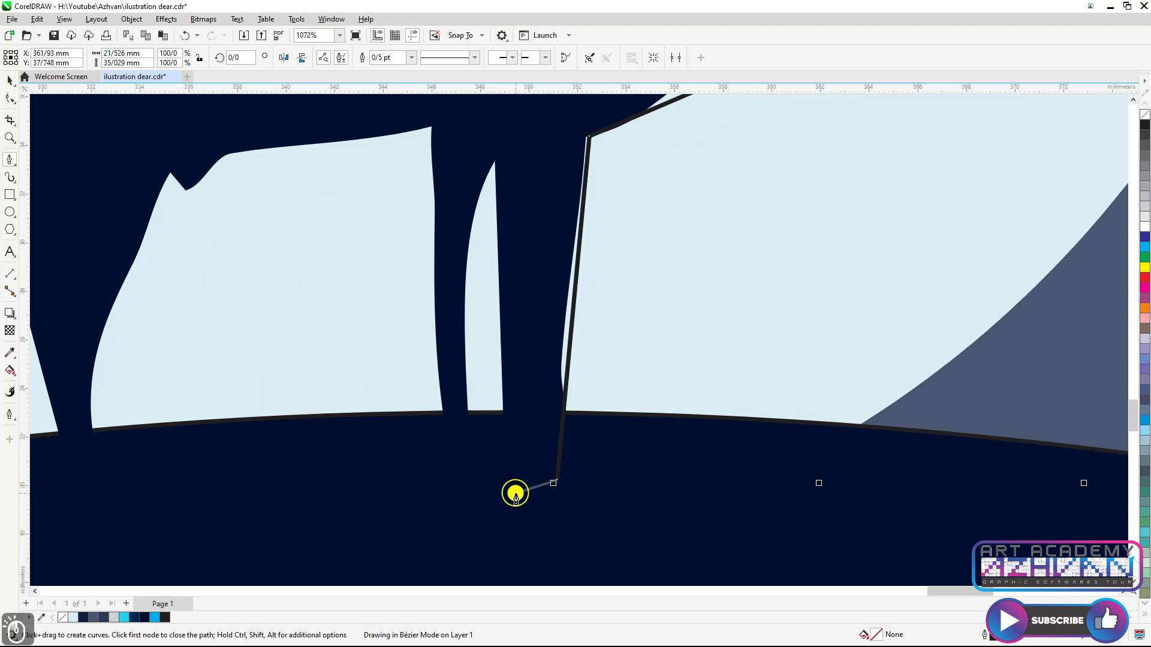
{"action": "left_click", "coordinate": [494, 160]}
{"action": "left_click", "coordinate": [462, 493]}
{"action": "left_click", "coordinate": [431, 127]}
{"action": "left_click", "coordinate": [169, 172]}
{"action": "scroll", "coordinate": [357, 192], "scroll_direction": "down", "scroll_amount": 3}
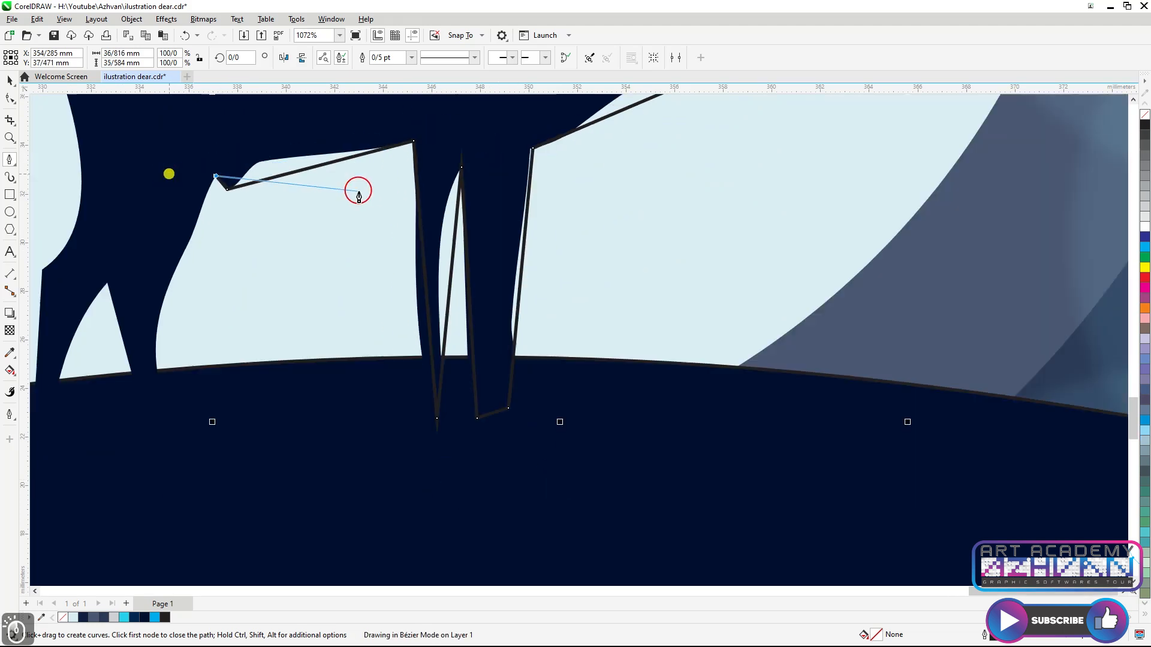
{"action": "scroll", "coordinate": [258, 311], "scroll_direction": "up", "scroll_amount": 2}
{"action": "left_click", "coordinate": [172, 190]}
{"action": "left_click", "coordinate": [102, 332]}
{"action": "left_click", "coordinate": [103, 172]}
Trace the deer's rump, back and neck up to the base of the antlers
{"action": "scroll", "coordinate": [278, 228], "scroll_direction": "down", "scroll_amount": 3}
{"action": "scroll", "coordinate": [278, 224], "scroll_direction": "up", "scroll_amount": 3}
{"action": "left_click", "coordinate": [167, 134]}
{"action": "scroll", "coordinate": [219, 241], "scroll_direction": "down", "scroll_amount": 3}
{"action": "scroll", "coordinate": [205, 159], "scroll_direction": "up", "scroll_amount": 3}
{"action": "left_click", "coordinate": [221, 235]}
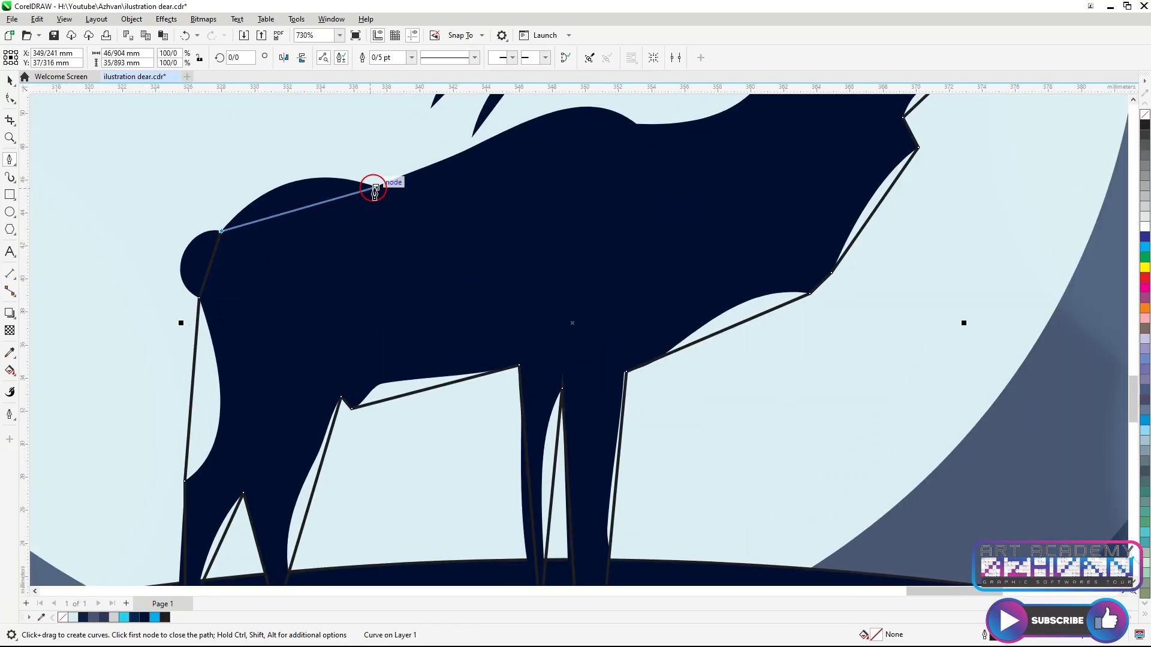
{"action": "scroll", "coordinate": [375, 191], "scroll_direction": "down", "scroll_amount": 3}
{"action": "scroll", "coordinate": [480, 252], "scroll_direction": "up", "scroll_amount": 3}
{"action": "left_click", "coordinate": [630, 230]}
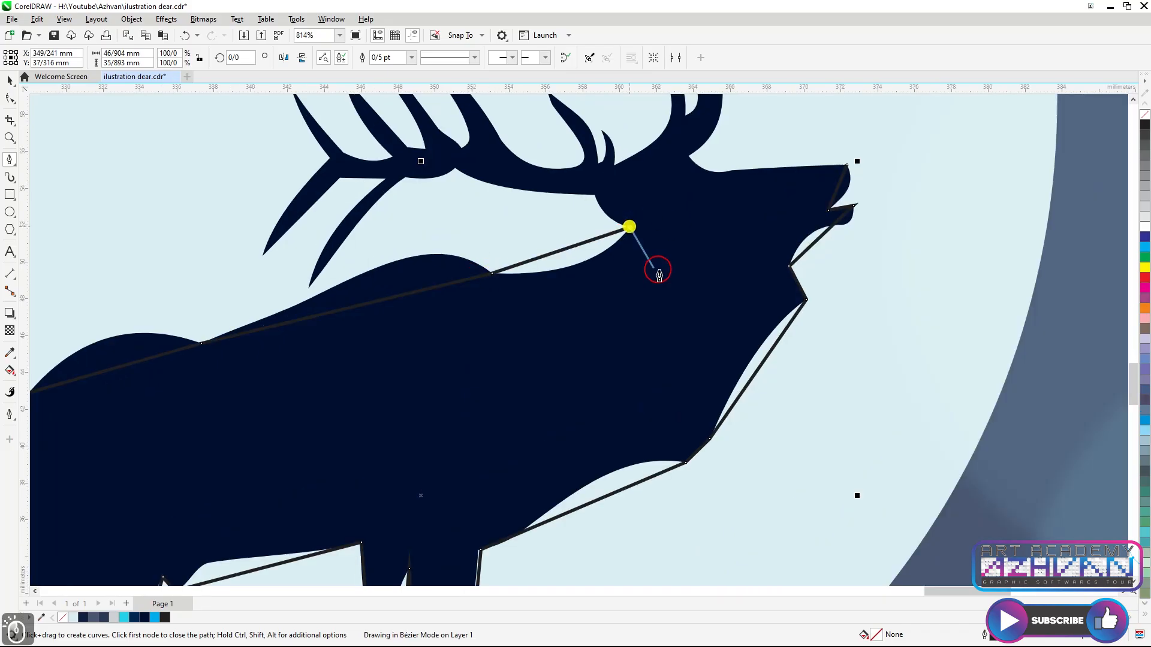
{"action": "scroll", "coordinate": [617, 282], "scroll_direction": "up", "scroll_amount": 3}
{"action": "left_click", "coordinate": [604, 287]}
{"action": "left_click", "coordinate": [352, 237]}
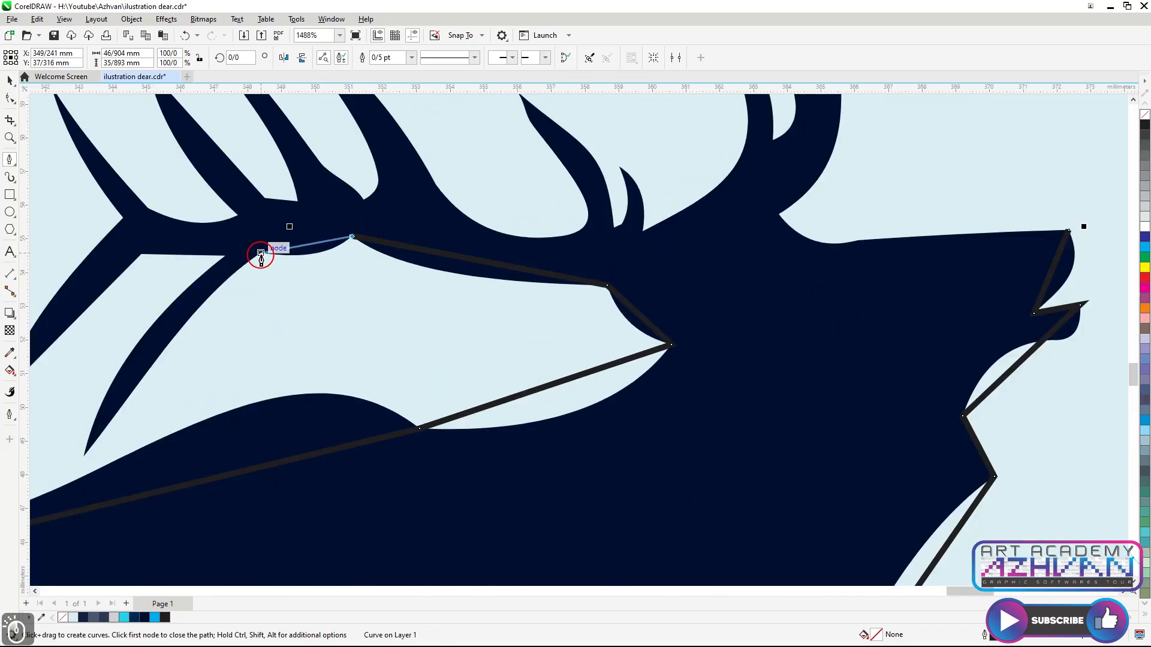
Trace the lowest forward antler tine with the Bezier tool
{"action": "left_click", "coordinate": [86, 451]}
{"action": "left_click", "coordinate": [226, 257]}
{"action": "scroll", "coordinate": [252, 259], "scroll_direction": "up", "scroll_amount": 2}
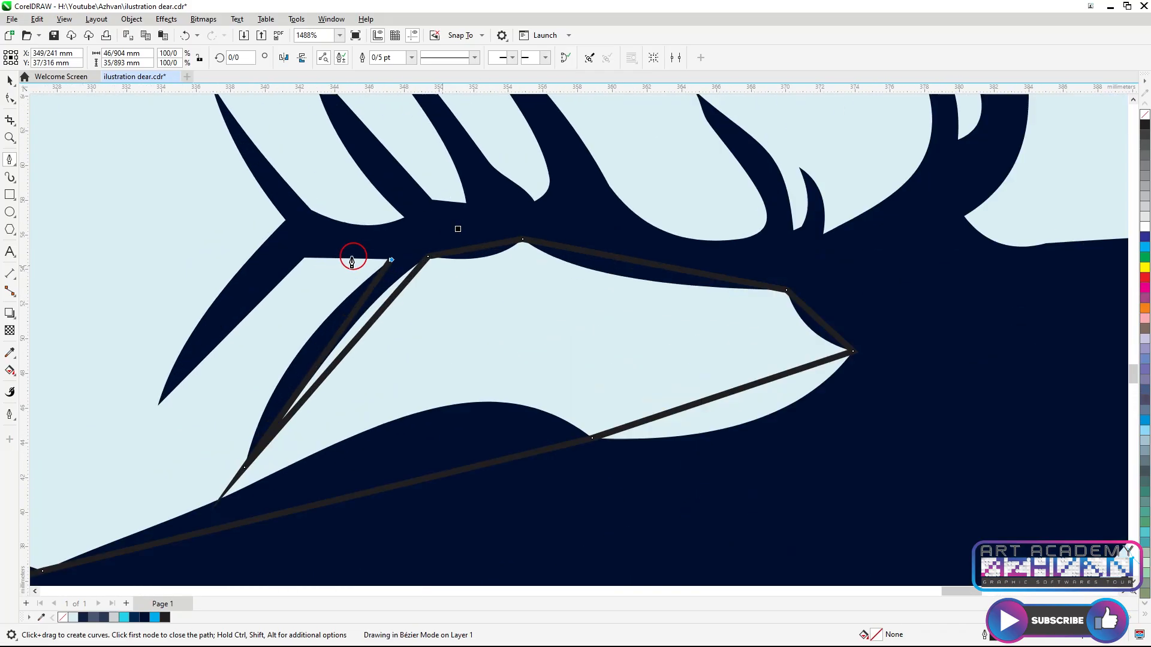
{"action": "left_click", "coordinate": [128, 424]}
{"action": "left_click", "coordinate": [275, 214]}
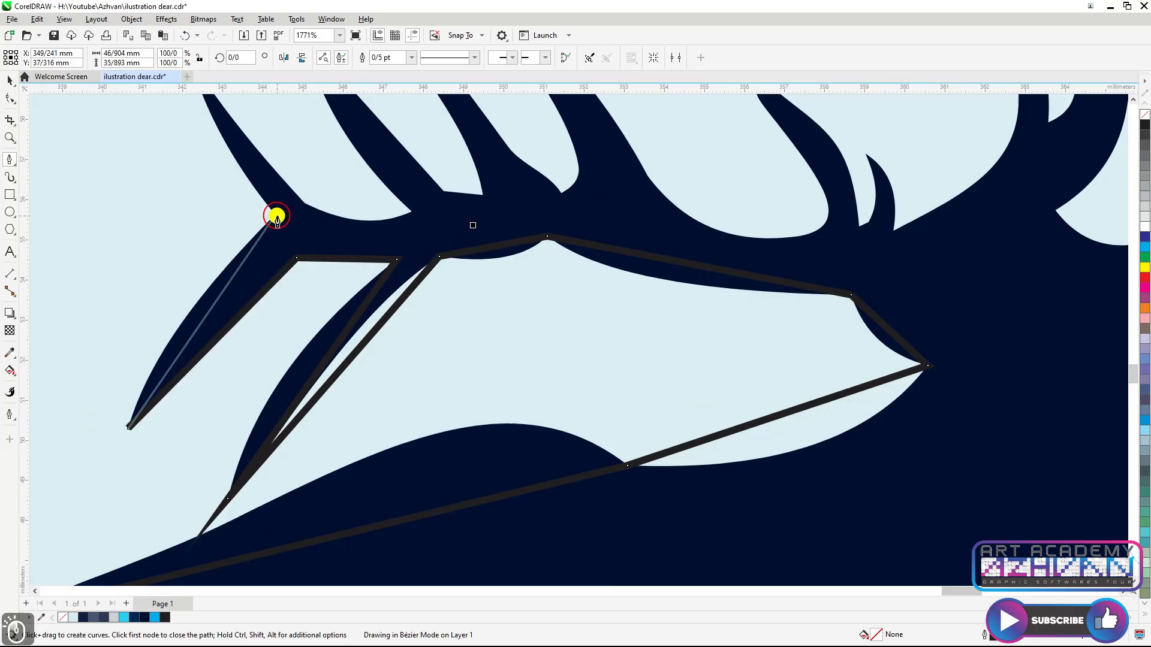
Continue the Bezier outline around the three long tines of the front antler
{"action": "scroll", "coordinate": [268, 224], "scroll_direction": "up", "scroll_amount": 3}
{"action": "left_click", "coordinate": [239, 209]}
{"action": "left_click", "coordinate": [453, 361]}
{"action": "left_click", "coordinate": [351, 189]}
{"action": "left_click", "coordinate": [488, 341]}
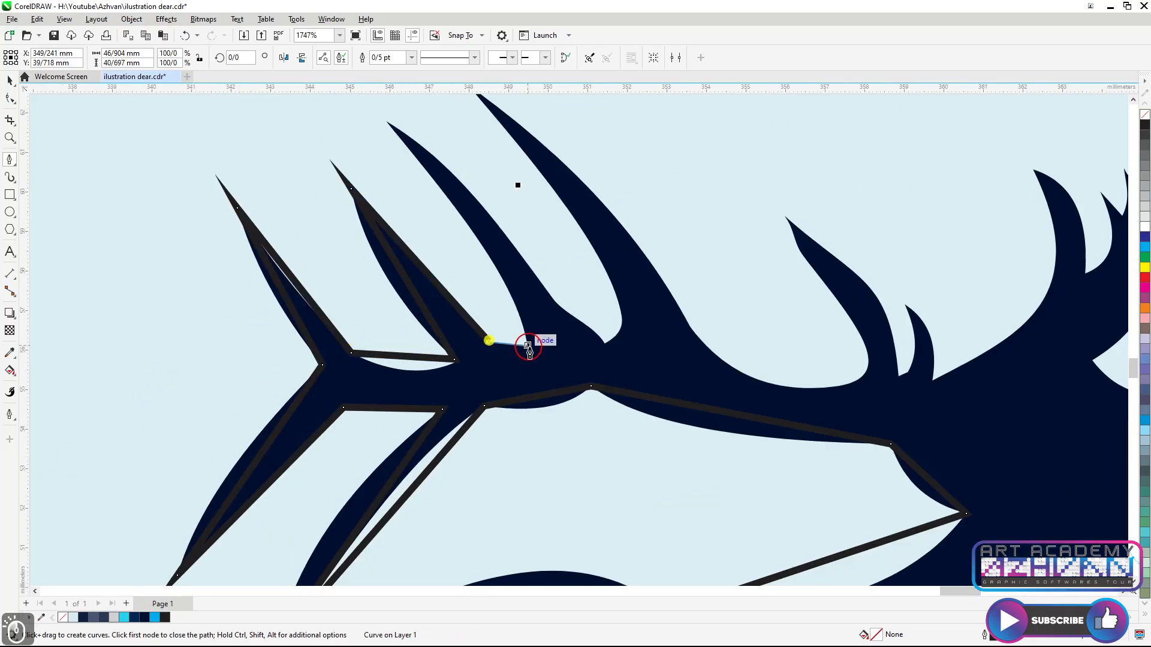
{"action": "left_click", "coordinate": [389, 124]}
{"action": "left_click", "coordinate": [606, 342]}
{"action": "scroll", "coordinate": [496, 214], "scroll_direction": "up", "scroll_amount": 1}
{"action": "left_click", "coordinate": [492, 197]}
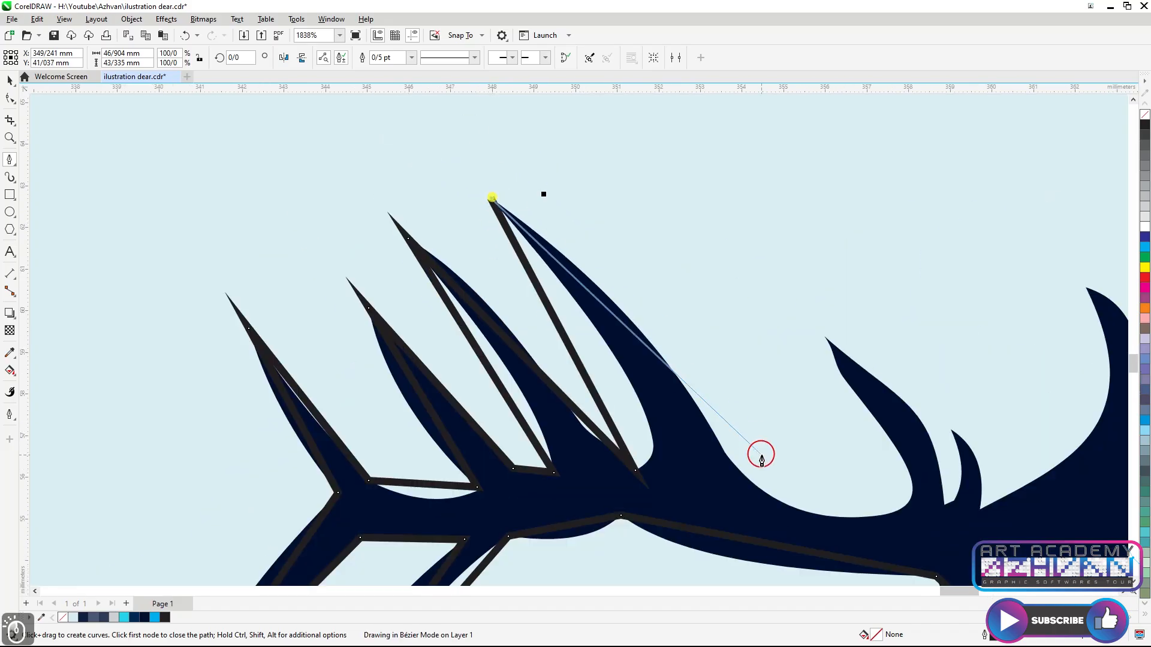
Trace the smaller middle tines and reach the tip of the rear antler
{"action": "left_click", "coordinate": [738, 468]}
{"action": "left_click", "coordinate": [912, 490]}
{"action": "left_click", "coordinate": [824, 337]}
{"action": "left_click", "coordinate": [785, 276]}
{"action": "left_click", "coordinate": [944, 503]}
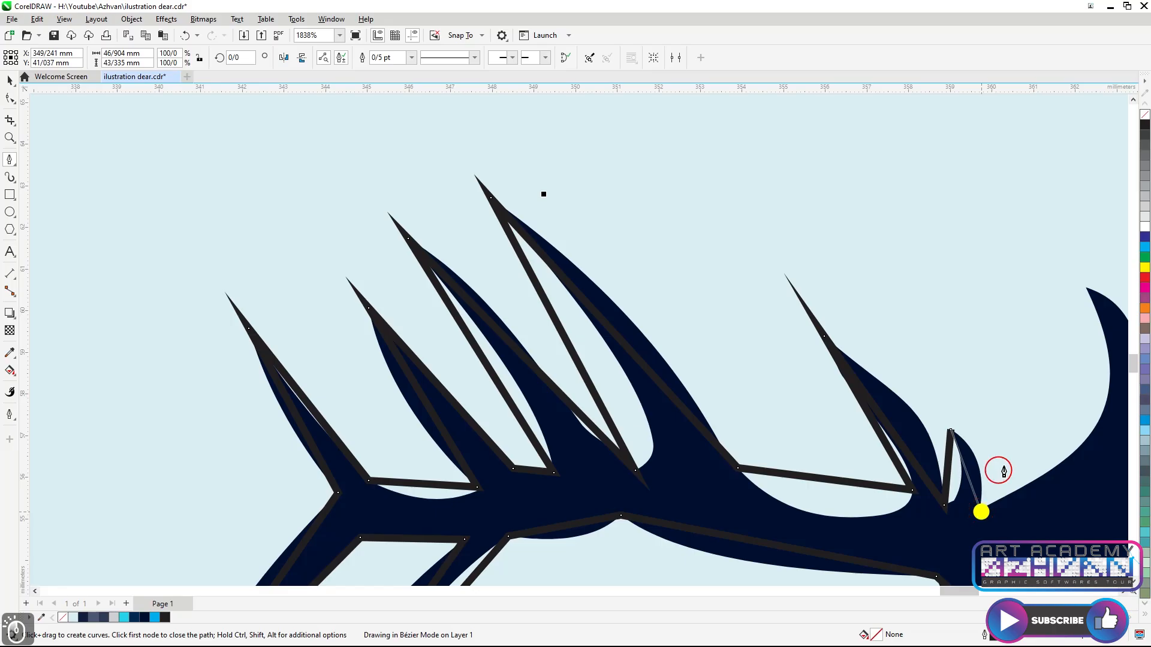
{"action": "left_click", "coordinate": [1087, 294]}
Trace the rear antler's remaining tips and close the outline back at the snout
{"action": "scroll", "coordinate": [817, 308], "scroll_direction": "down", "scroll_amount": 5}
{"action": "scroll", "coordinate": [852, 396], "scroll_direction": "up", "scroll_amount": 5}
{"action": "left_click", "coordinate": [864, 317]}
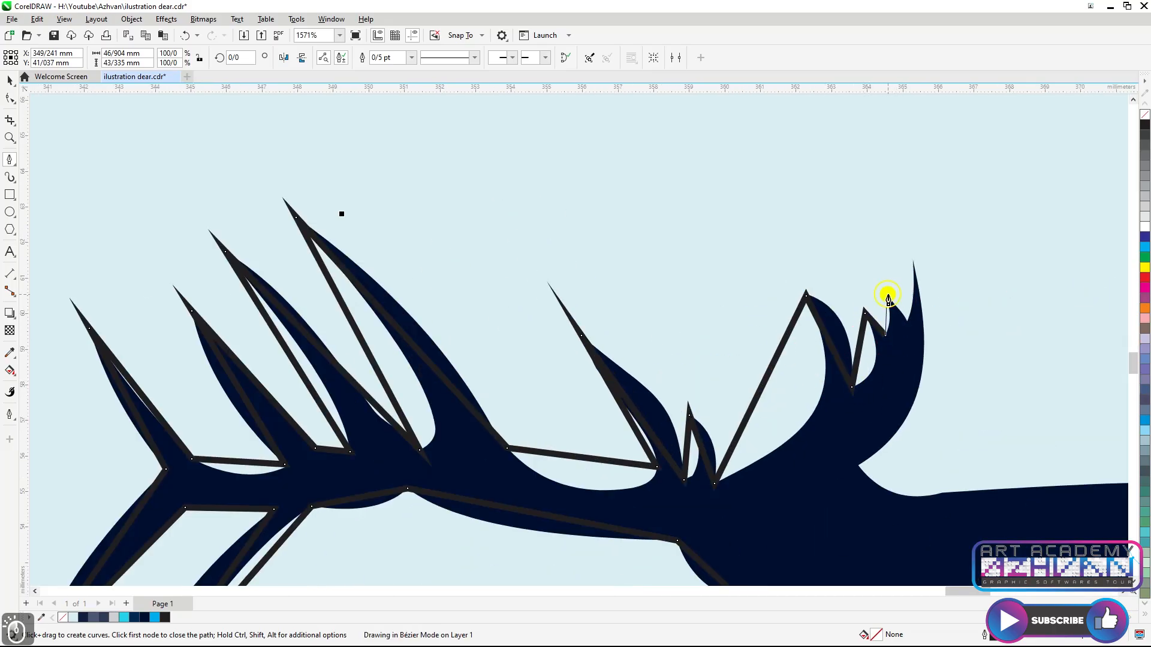
{"action": "left_click", "coordinate": [912, 265]}
{"action": "scroll", "coordinate": [886, 380], "scroll_direction": "down", "scroll_amount": 2}
{"action": "left_click", "coordinate": [845, 370]}
{"action": "left_click", "coordinate": [1084, 383]}
Switch to the Shape tool and bend the throat segment into a curve following the silhouette
{"action": "scroll", "coordinate": [760, 604], "scroll_direction": "down", "scroll_amount": 1}
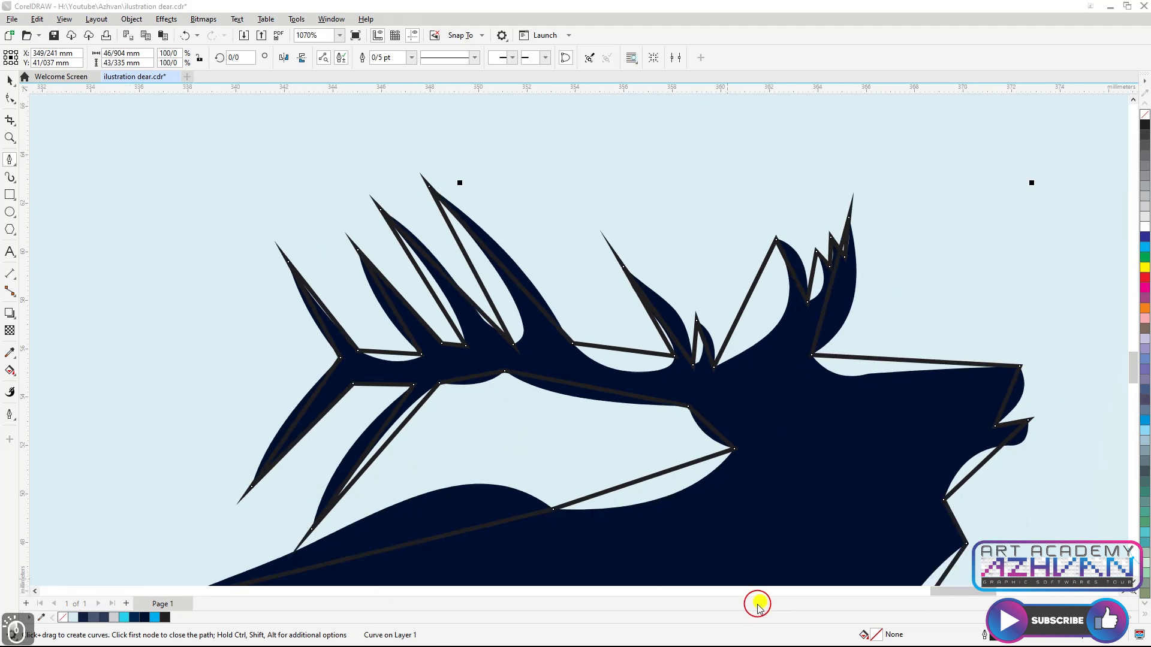
{"action": "scroll", "coordinate": [757, 342], "scroll_direction": "down", "scroll_amount": 6}
{"action": "left_click", "coordinate": [8, 99]}
{"action": "scroll", "coordinate": [549, 187], "scroll_direction": "down", "scroll_amount": 4}
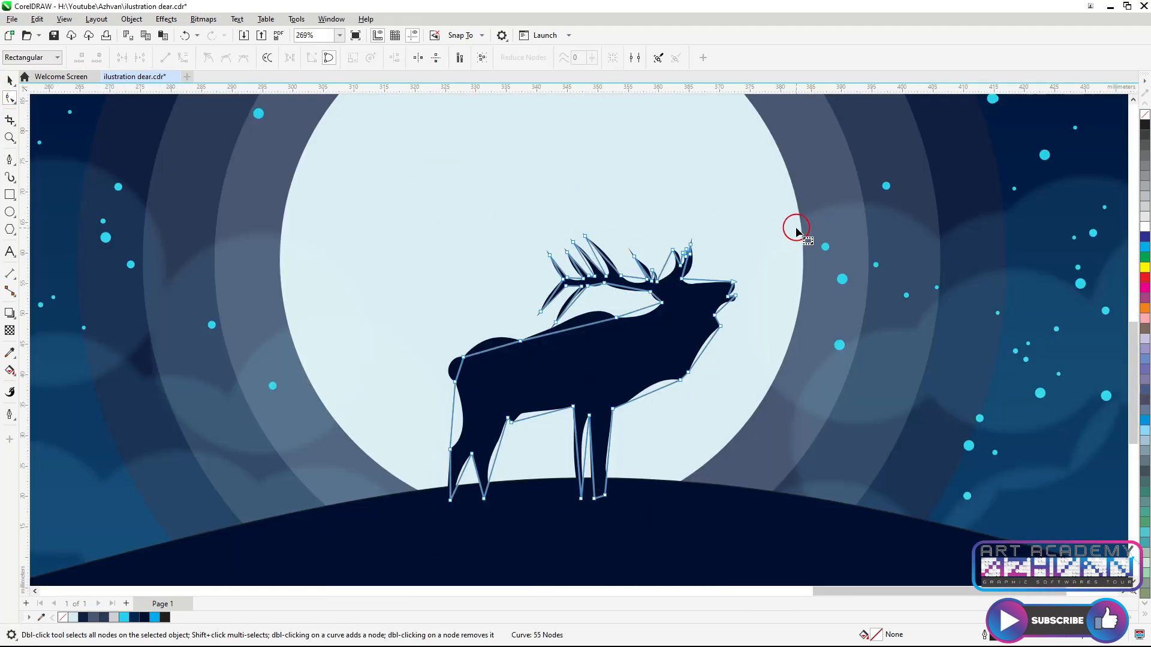
{"action": "scroll", "coordinate": [704, 336], "scroll_direction": "up", "scroll_amount": 8}
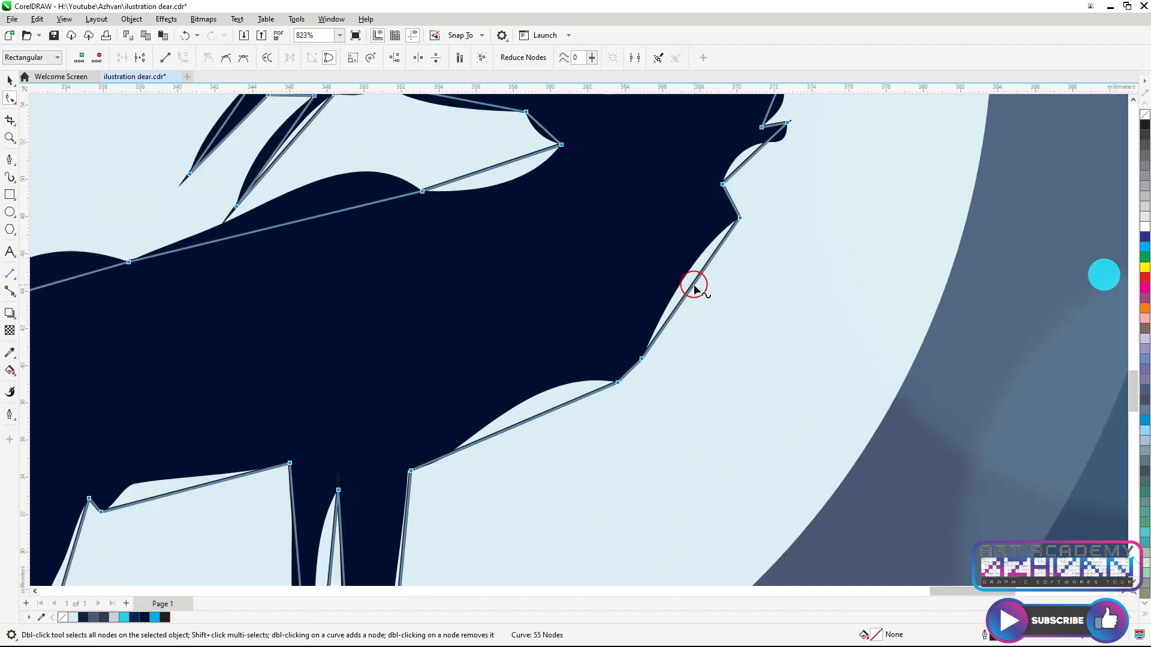
{"action": "left_click", "coordinate": [684, 282]}
{"action": "left_click_drag", "start_coordinate": [695, 293], "coordinate": [694, 264]}
{"action": "scroll", "coordinate": [623, 381], "scroll_direction": "up", "scroll_amount": 5}
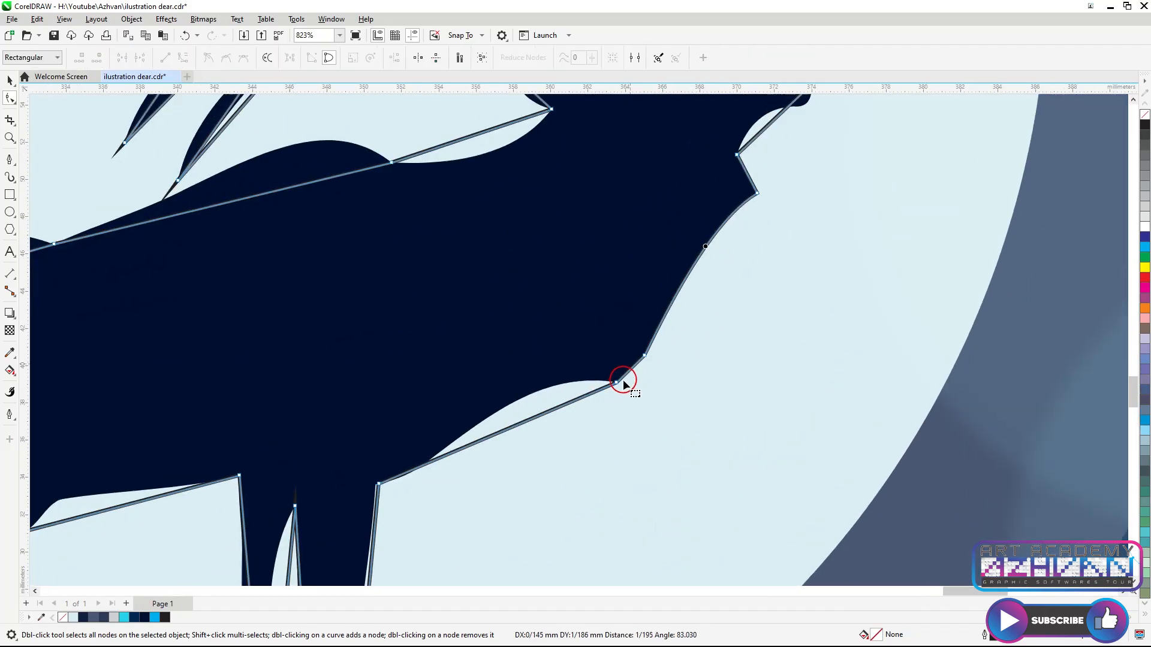
Curve the chest segments down toward the front leg
{"action": "scroll", "coordinate": [492, 419], "scroll_direction": "down", "scroll_amount": 3}
{"action": "left_click_drag", "start_coordinate": [491, 422], "coordinate": [490, 394]}
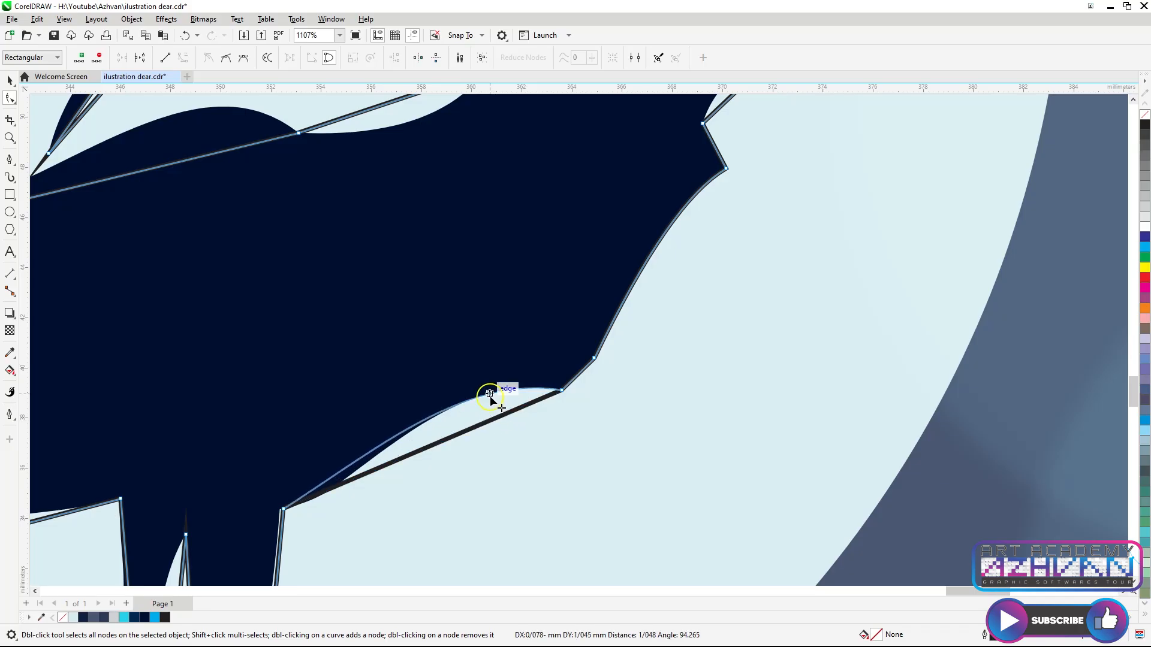
{"action": "left_click_drag", "start_coordinate": [323, 483], "coordinate": [298, 505]}
Bend the lower jaw and chin segments to match the head's outline
{"action": "scroll", "coordinate": [291, 508], "scroll_direction": "up", "scroll_amount": 2}
{"action": "scroll", "coordinate": [416, 415], "scroll_direction": "down", "scroll_amount": 3}
{"action": "scroll", "coordinate": [417, 415], "scroll_direction": "down", "scroll_amount": 2}
{"action": "scroll", "coordinate": [605, 287], "scroll_direction": "up", "scroll_amount": 5}
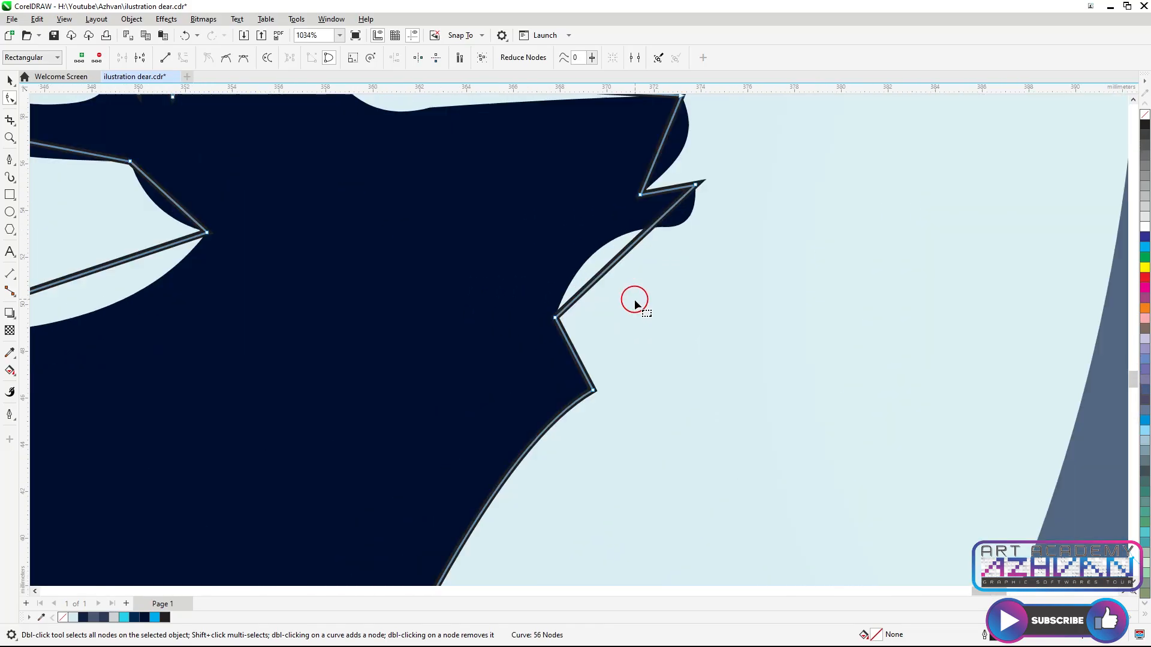
{"action": "left_click_drag", "start_coordinate": [604, 262], "coordinate": [586, 246]}
{"action": "left_click_drag", "start_coordinate": [663, 190], "coordinate": [711, 194]}
{"action": "scroll", "coordinate": [714, 175], "scroll_direction": "up", "scroll_amount": 2}
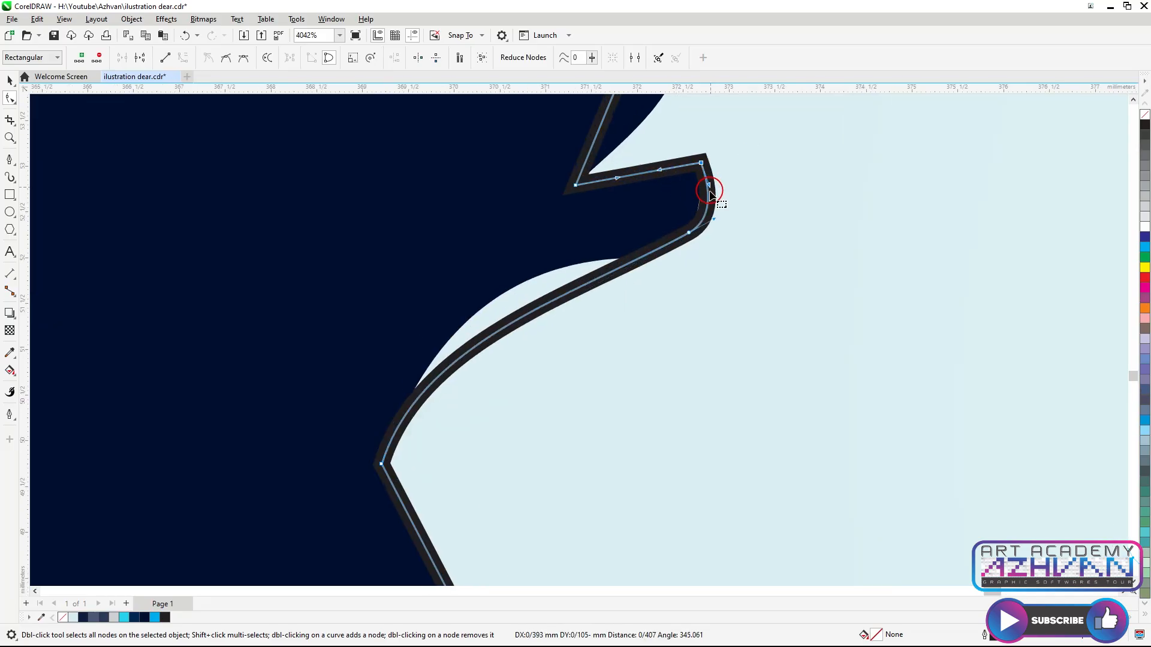
Add a node at the chin and reshape the mouth and nose segments
{"action": "double_click", "coordinate": [524, 314]}
{"action": "left_click_drag", "start_coordinate": [524, 314], "coordinate": [516, 287]}
{"action": "scroll", "coordinate": [602, 293], "scroll_direction": "down", "scroll_amount": 3}
{"action": "scroll", "coordinate": [618, 233], "scroll_direction": "up", "scroll_amount": 2}
{"action": "left_click_drag", "start_coordinate": [597, 212], "coordinate": [650, 225]}
{"action": "scroll", "coordinate": [372, 231], "scroll_direction": "down", "scroll_amount": 1}
{"action": "left_click_drag", "start_coordinate": [376, 245], "coordinate": [547, 260]}
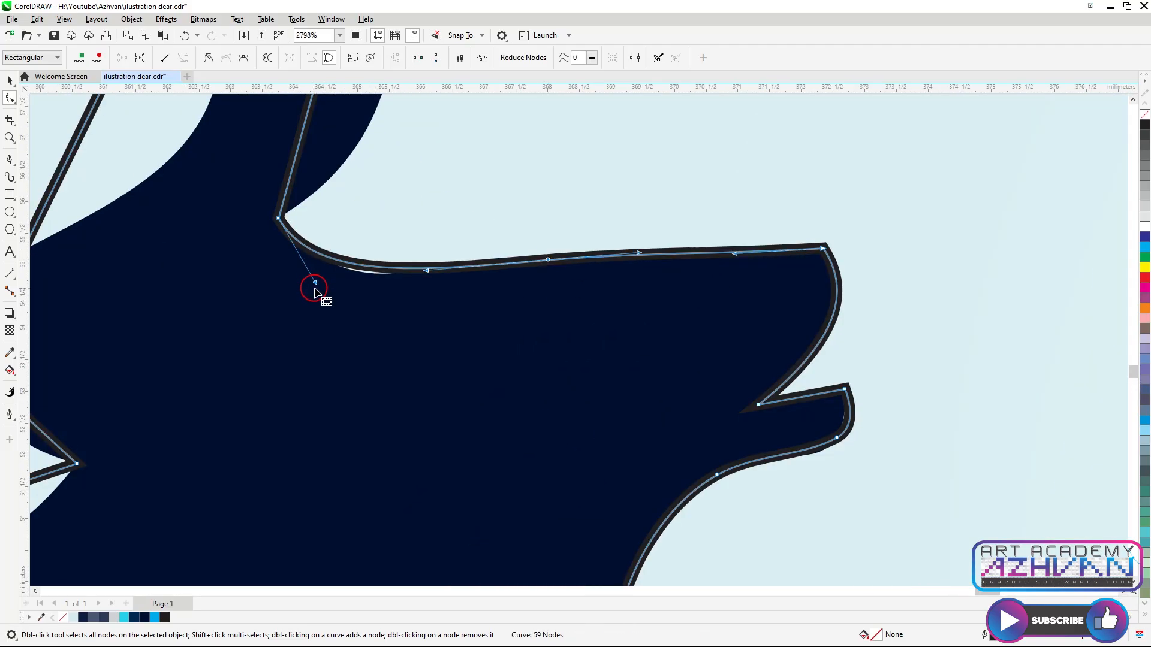
{"action": "left_click_drag", "start_coordinate": [314, 280], "coordinate": [429, 297]}
Nudge the nodes near the base of the rear antler to follow its edge
{"action": "scroll", "coordinate": [344, 336], "scroll_direction": "down", "scroll_amount": 2}
{"action": "scroll", "coordinate": [354, 257], "scroll_direction": "up", "scroll_amount": 2}
{"action": "scroll", "coordinate": [442, 243], "scroll_direction": "down", "scroll_amount": 2}
{"action": "scroll", "coordinate": [449, 212], "scroll_direction": "up", "scroll_amount": 3}
{"action": "left_click_drag", "start_coordinate": [464, 157], "coordinate": [475, 157]}
{"action": "left_click_drag", "start_coordinate": [360, 241], "coordinate": [368, 228]}
{"action": "scroll", "coordinate": [366, 227], "scroll_direction": "down", "scroll_amount": 3}
{"action": "scroll", "coordinate": [299, 281], "scroll_direction": "up", "scroll_amount": 2}
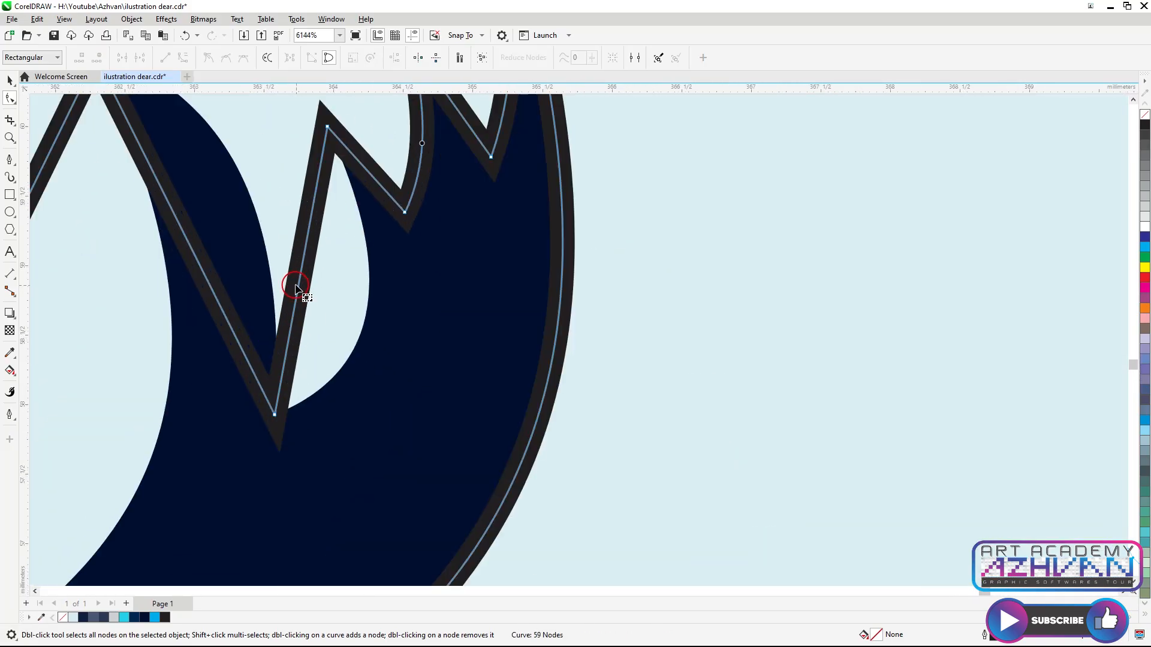
Bend the inner edges of the rear antler's small tines into curves
{"action": "left_click_drag", "start_coordinate": [298, 283], "coordinate": [362, 318]}
{"action": "scroll", "coordinate": [372, 318], "scroll_direction": "down", "scroll_amount": 3}
{"action": "scroll", "coordinate": [555, 322], "scroll_direction": "up", "scroll_amount": 2}
{"action": "left_click_drag", "start_coordinate": [440, 279], "coordinate": [474, 236]}
{"action": "scroll", "coordinate": [390, 244], "scroll_direction": "down", "scroll_amount": 3}
{"action": "scroll", "coordinate": [288, 319], "scroll_direction": "up", "scroll_amount": 2}
{"action": "left_click_drag", "start_coordinate": [297, 283], "coordinate": [458, 359]}
{"action": "scroll", "coordinate": [457, 360], "scroll_direction": "down", "scroll_amount": 3}
{"action": "scroll", "coordinate": [396, 398], "scroll_direction": "up", "scroll_amount": 2}
{"action": "left_click_drag", "start_coordinate": [397, 399], "coordinate": [427, 383]}
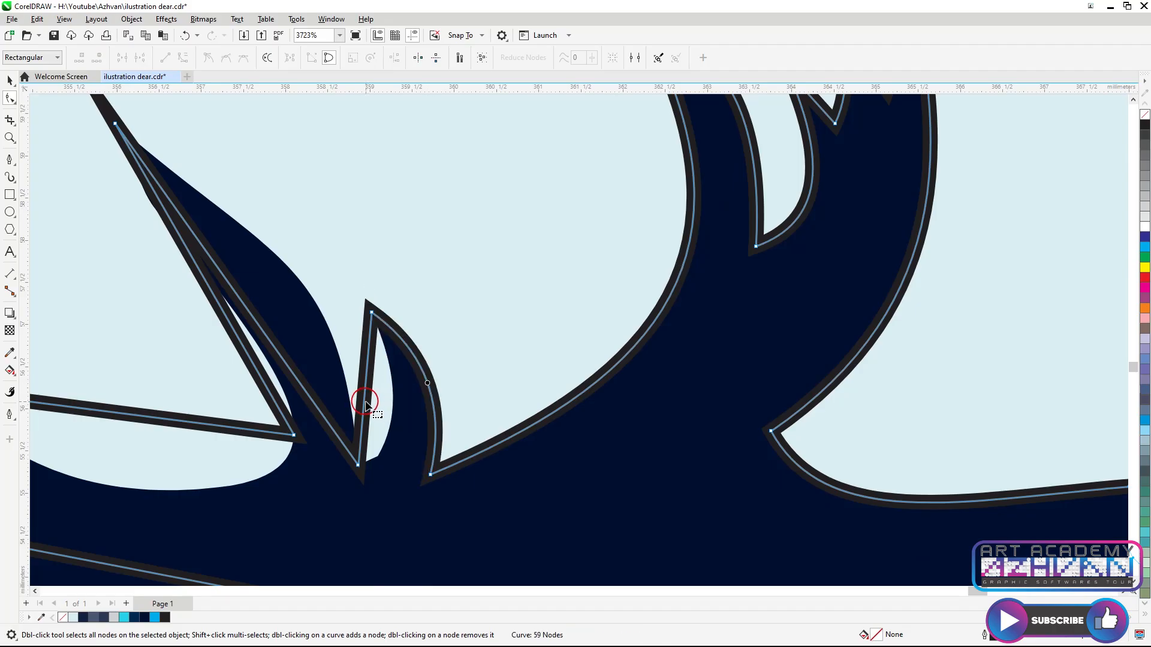
Curve the small middle tine and add a node along the neighbouring tine's edge
{"action": "left_click_drag", "start_coordinate": [367, 402], "coordinate": [398, 405]}
{"action": "mouse_move", "coordinate": [273, 346]}
{"action": "left_mouse_down"}
{"action": "mouse_move", "coordinate": [311, 290]}
{"action": "mouse_move", "coordinate": [313, 307]}
{"action": "left_mouse_up"}
{"action": "scroll", "coordinate": [272, 268], "scroll_direction": "up", "scroll_amount": 1}
{"action": "double_click", "coordinate": [271, 252]}
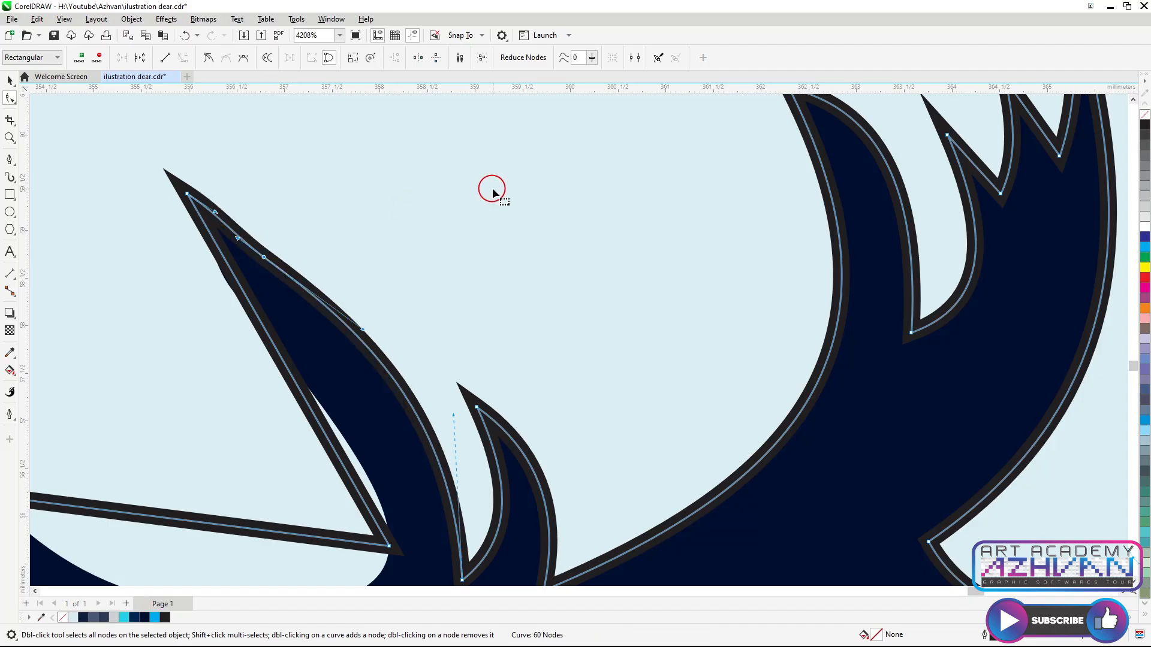
{"action": "left_click_drag", "start_coordinate": [337, 453], "coordinate": [342, 438]}
{"action": "scroll", "coordinate": [222, 264], "scroll_direction": "up", "scroll_amount": 2}
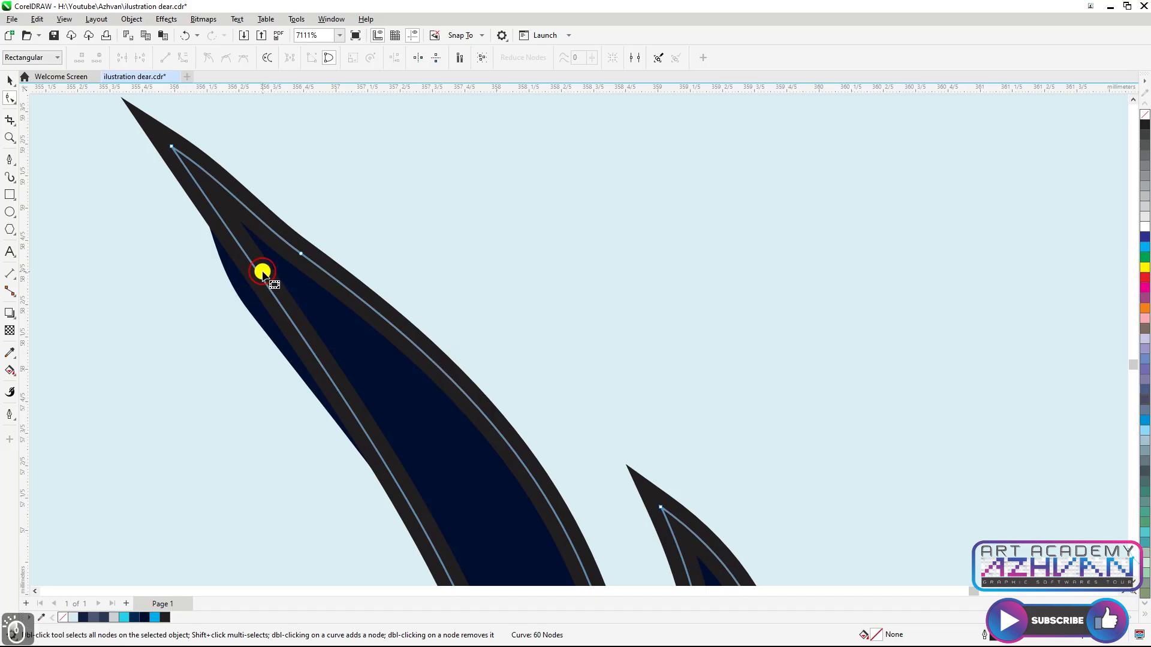
Reshape the long antler tine and add a node to curve its base
{"action": "left_click_drag", "start_coordinate": [257, 274], "coordinate": [238, 282]}
{"action": "scroll", "coordinate": [296, 248], "scroll_direction": "down", "scroll_amount": 4}
{"action": "scroll", "coordinate": [306, 327], "scroll_direction": "up", "scroll_amount": 2}
{"action": "left_click_drag", "start_coordinate": [312, 327], "coordinate": [312, 390]}
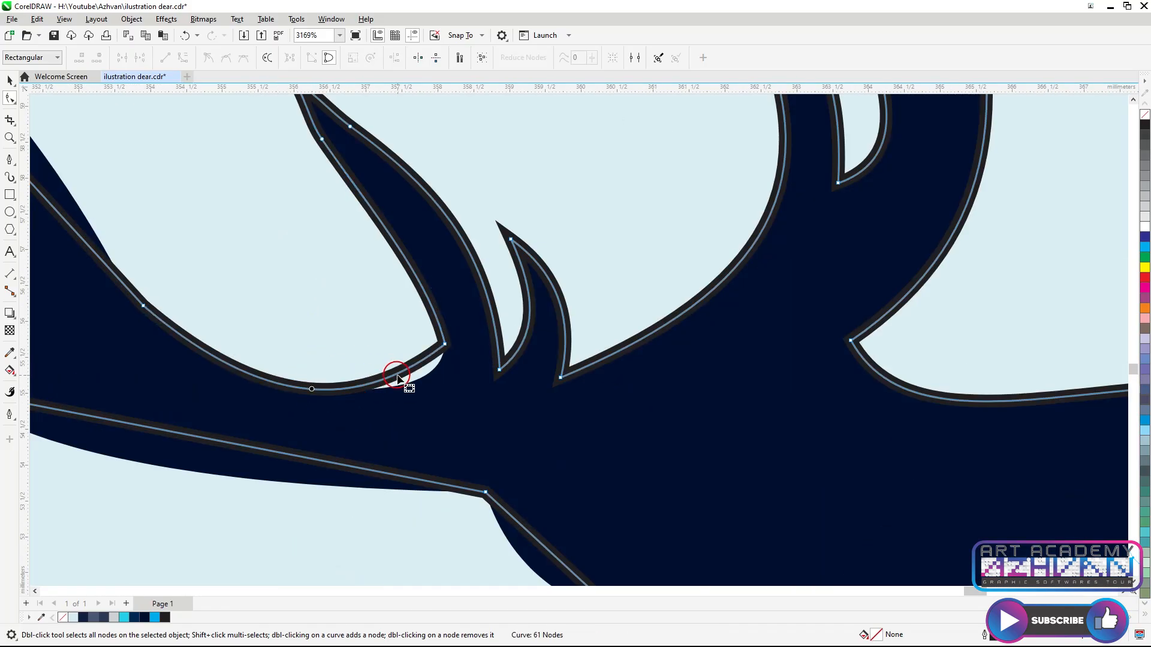
{"action": "double_click", "coordinate": [396, 376]}
{"action": "left_click_drag", "start_coordinate": [396, 376], "coordinate": [439, 367]}
Curve the edges of the tallest front antler tine
{"action": "scroll", "coordinate": [553, 389], "scroll_direction": "down", "scroll_amount": 3}
{"action": "scroll", "coordinate": [413, 325], "scroll_direction": "down", "scroll_amount": 1}
{"action": "left_click", "coordinate": [327, 248]}
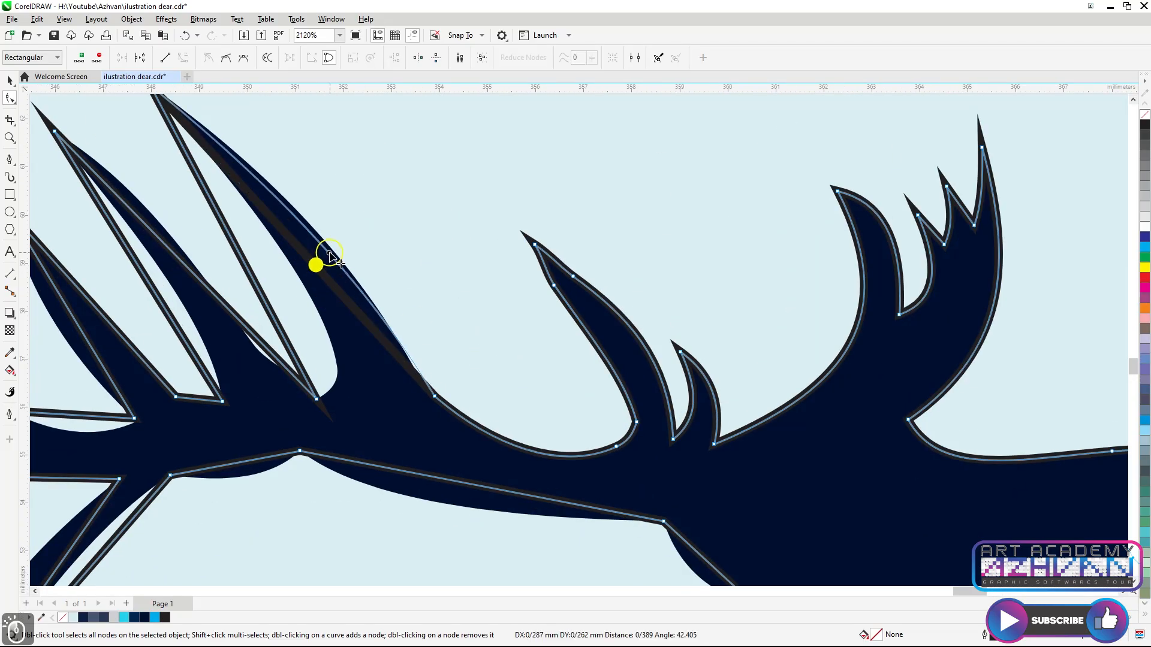
{"action": "left_click_drag", "start_coordinate": [248, 271], "coordinate": [285, 282]}
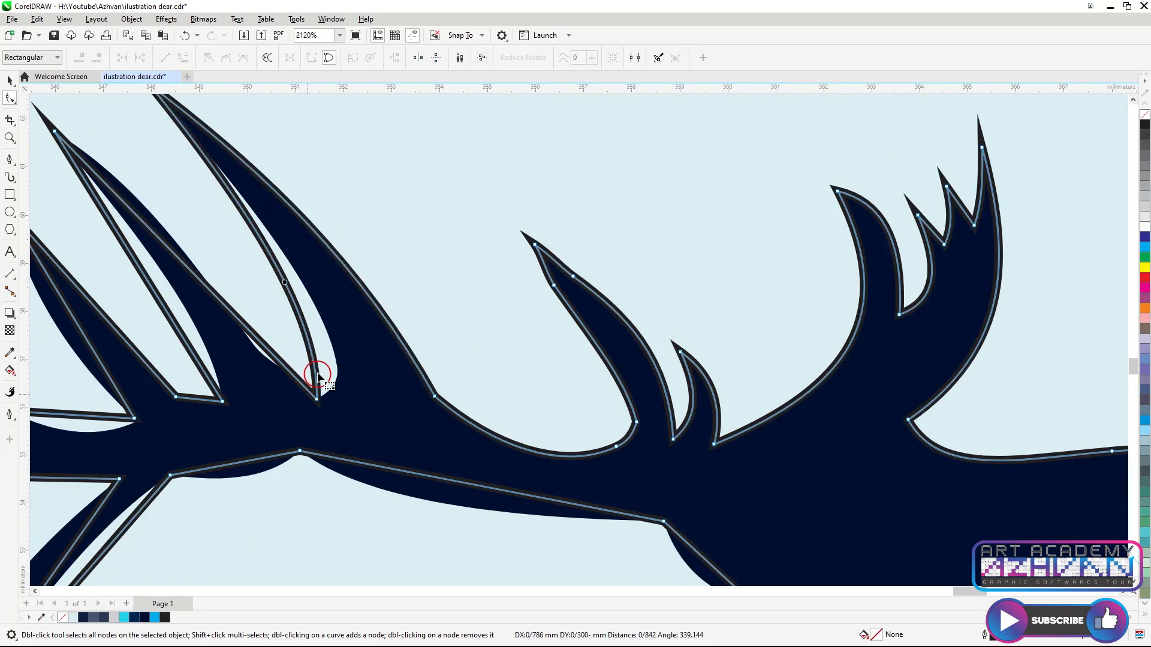
{"action": "left_click_drag", "start_coordinate": [312, 362], "coordinate": [337, 366]}
{"action": "left_click_drag", "start_coordinate": [317, 389], "coordinate": [326, 394]}
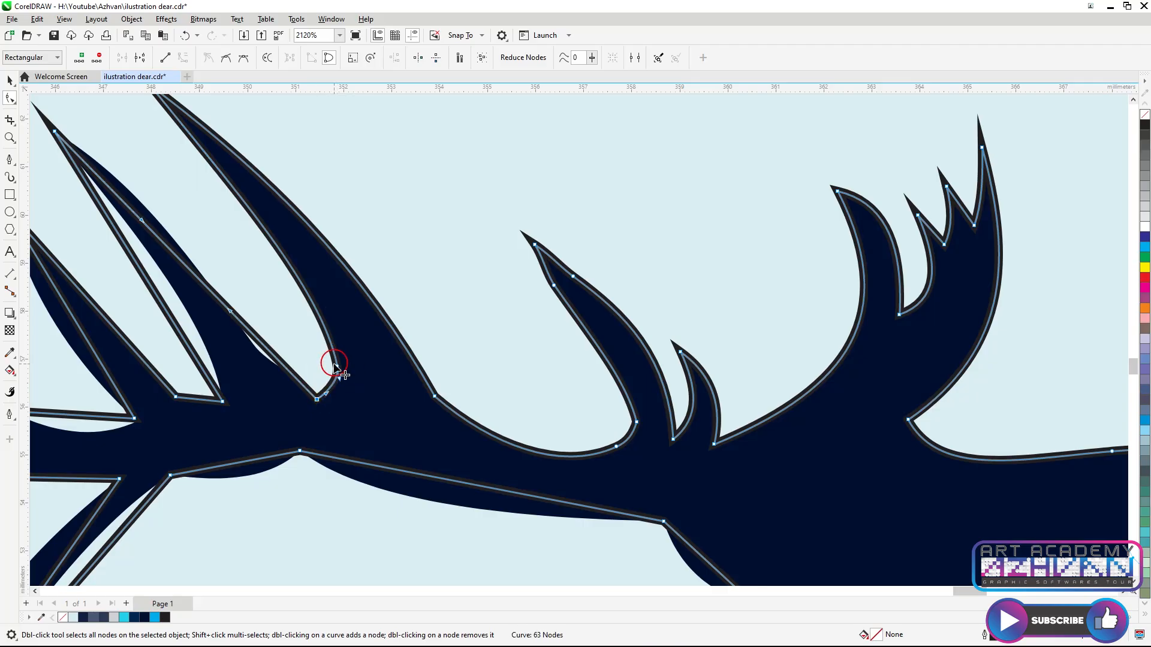
{"action": "double_click", "coordinate": [336, 367]}
Refine the inner curve between the front tines and remove an extra node
{"action": "scroll", "coordinate": [378, 370], "scroll_direction": "down", "scroll_amount": 2}
{"action": "scroll", "coordinate": [317, 339], "scroll_direction": "up", "scroll_amount": 2}
{"action": "left_click_drag", "start_coordinate": [214, 255], "coordinate": [221, 249]}
{"action": "scroll", "coordinate": [327, 392], "scroll_direction": "up", "scroll_amount": 1}
{"action": "left_click_drag", "start_coordinate": [333, 342], "coordinate": [304, 364]}
{"action": "scroll", "coordinate": [345, 402], "scroll_direction": "down", "scroll_amount": 3}
{"action": "scroll", "coordinate": [256, 351], "scroll_direction": "up", "scroll_amount": 2}
{"action": "scroll", "coordinate": [308, 457], "scroll_direction": "down", "scroll_amount": 3}
{"action": "scroll", "coordinate": [349, 468], "scroll_direction": "up", "scroll_amount": 3}
{"action": "scroll", "coordinate": [346, 460], "scroll_direction": "up", "scroll_amount": 2}
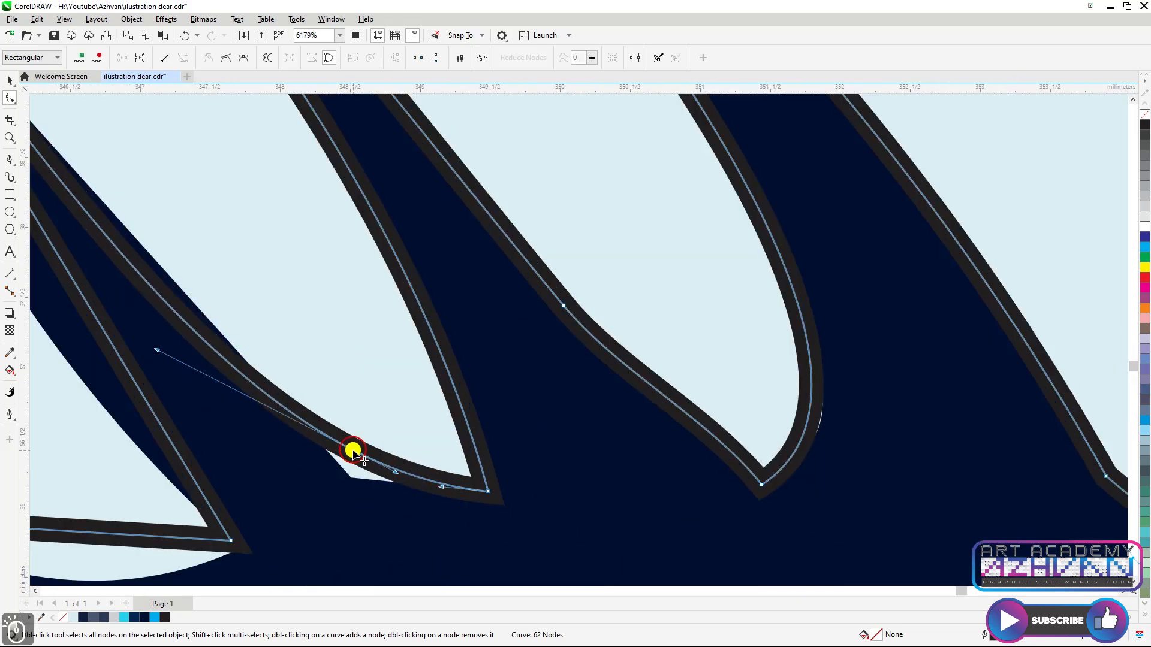
{"action": "double_click", "coordinate": [354, 452]}
Add a node on the second front tine's edge and bend it into shape
{"action": "scroll", "coordinate": [452, 401], "scroll_direction": "down", "scroll_amount": 3}
{"action": "scroll", "coordinate": [339, 363], "scroll_direction": "up", "scroll_amount": 3}
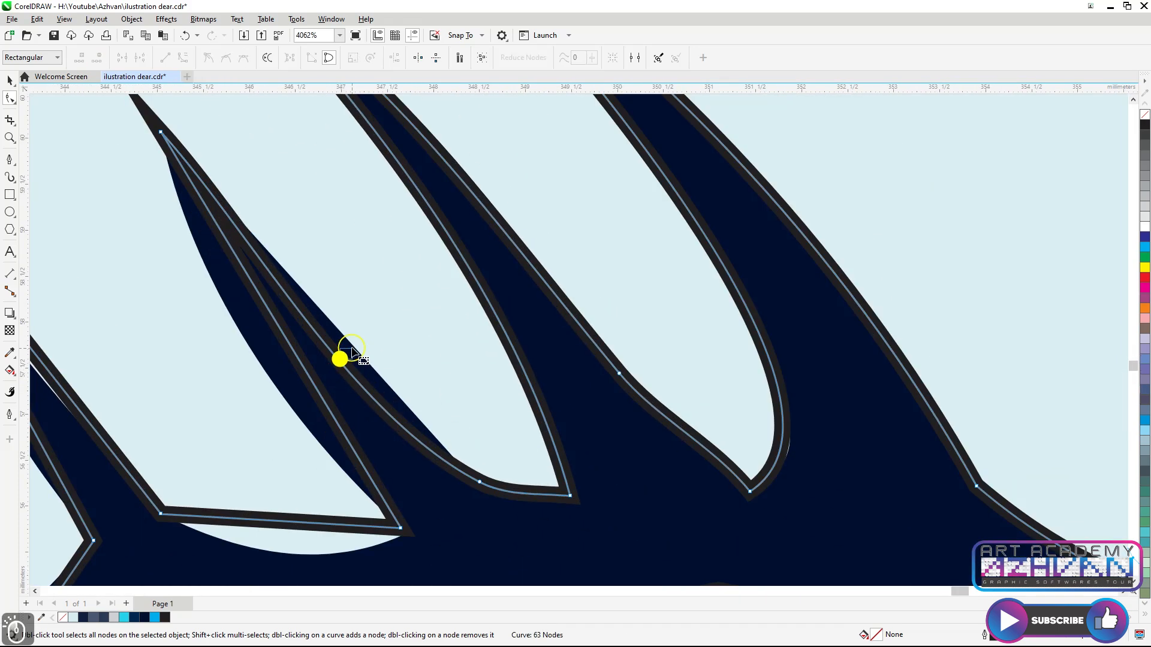
{"action": "double_click", "coordinate": [337, 360]}
{"action": "left_click_drag", "start_coordinate": [337, 360], "coordinate": [261, 366]}
{"action": "scroll", "coordinate": [396, 321], "scroll_direction": "down", "scroll_amount": 2}
{"action": "scroll", "coordinate": [381, 411], "scroll_direction": "down", "scroll_amount": 1}
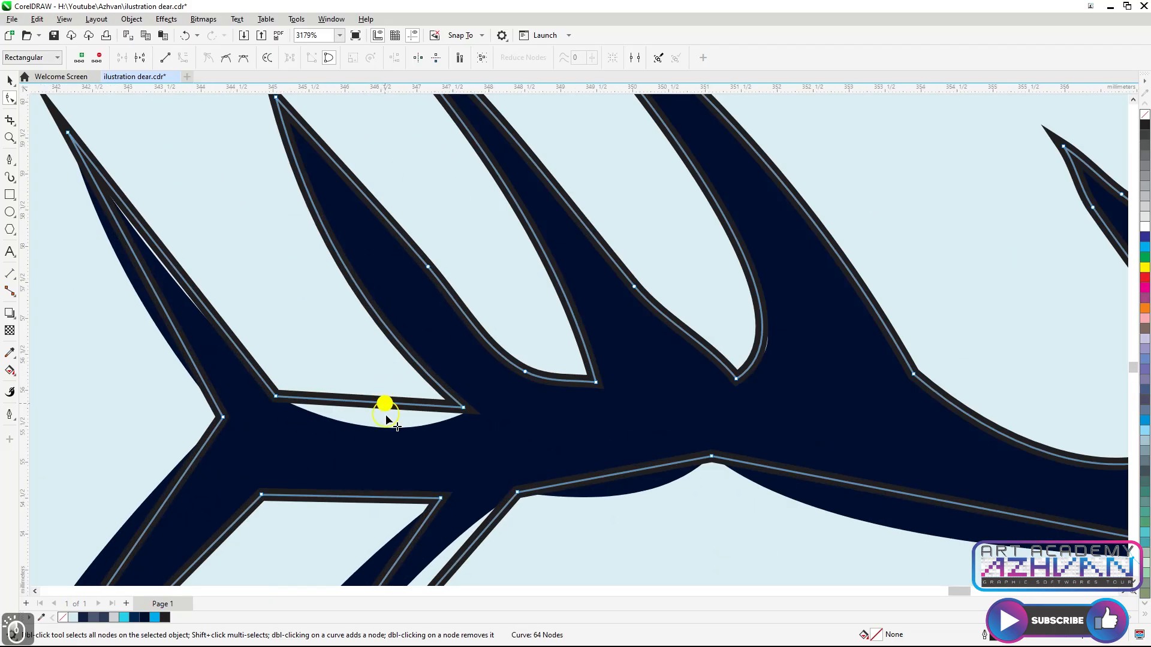
Curve the segment in the fork between the lower front tines
{"action": "scroll", "coordinate": [419, 414], "scroll_direction": "down", "scroll_amount": 3}
{"action": "scroll", "coordinate": [329, 360], "scroll_direction": "up", "scroll_amount": 3}
{"action": "left_click_drag", "start_coordinate": [315, 347], "coordinate": [342, 347]}
{"action": "scroll", "coordinate": [337, 526], "scroll_direction": "down", "scroll_amount": 4}
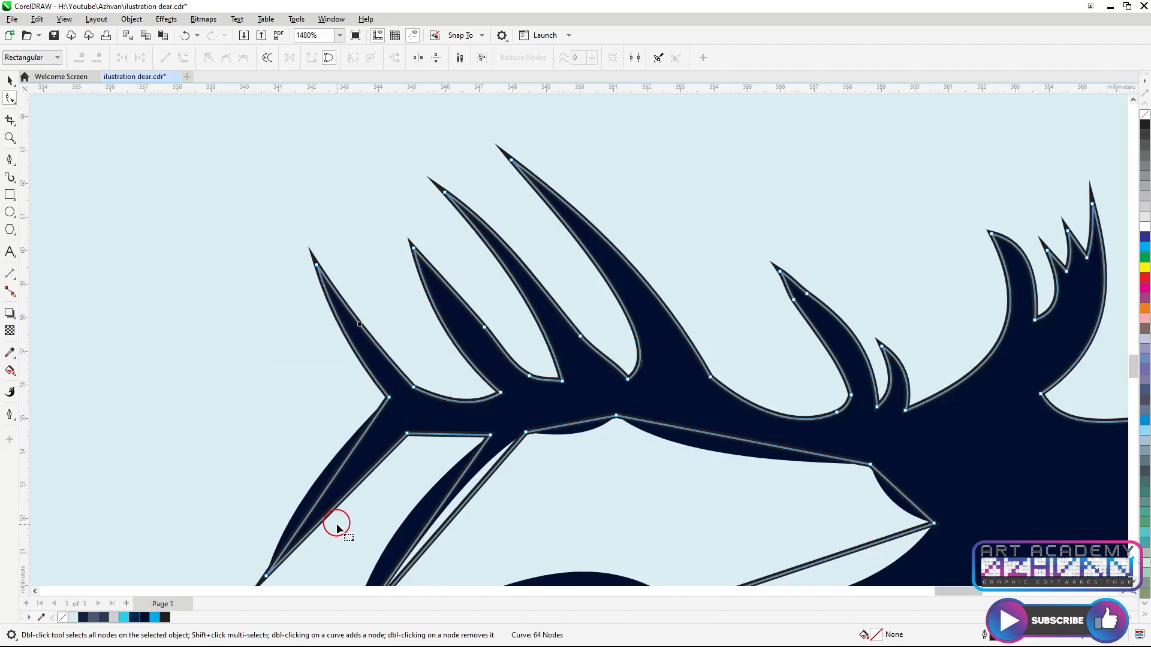
{"action": "left_click", "coordinate": [333, 480]}
{"action": "scroll", "coordinate": [412, 441], "scroll_direction": "down", "scroll_amount": 1}
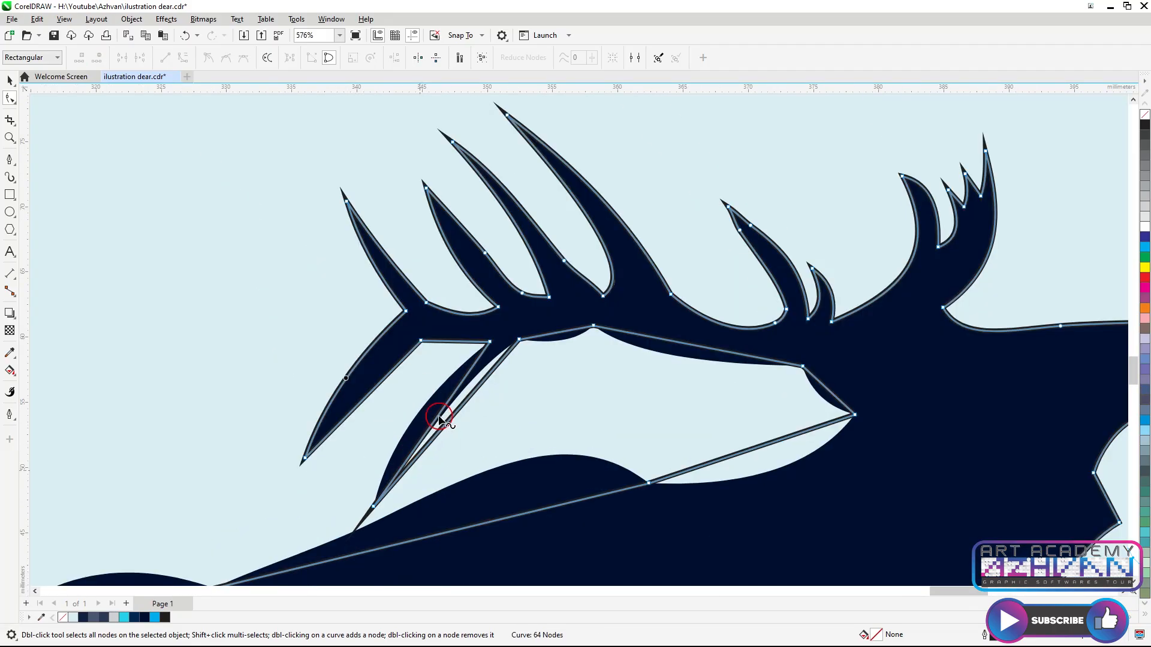
Bend the lowest tine's edge and the segments along the antler base
{"action": "left_click_drag", "start_coordinate": [439, 423], "coordinate": [454, 400]}
{"action": "scroll", "coordinate": [551, 338], "scroll_direction": "up", "scroll_amount": 2}
{"action": "left_click_drag", "start_coordinate": [570, 323], "coordinate": [575, 341]}
{"action": "scroll", "coordinate": [671, 341], "scroll_direction": "down", "scroll_amount": 2}
{"action": "scroll", "coordinate": [628, 363], "scroll_direction": "up", "scroll_amount": 2}
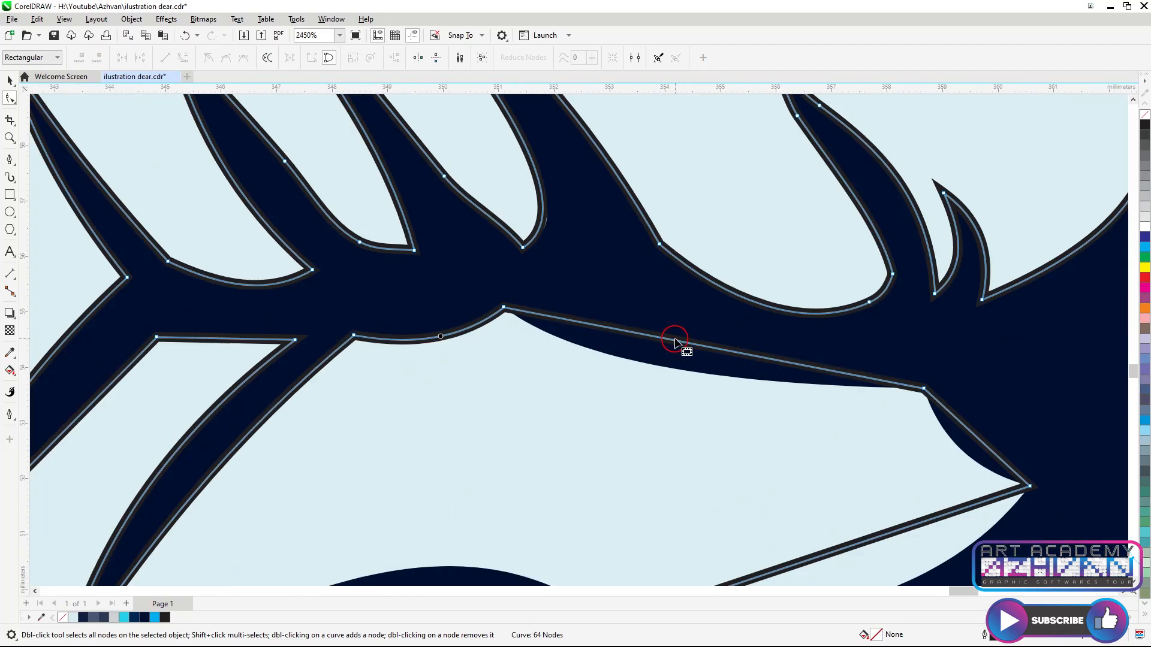
{"action": "left_click_drag", "start_coordinate": [674, 344], "coordinate": [681, 362]}
Curve the segments along the back of the head and upper neck
{"action": "scroll", "coordinate": [660, 342], "scroll_direction": "down", "scroll_amount": 2}
{"action": "scroll", "coordinate": [878, 389], "scroll_direction": "up", "scroll_amount": 2}
{"action": "left_click_drag", "start_coordinate": [878, 390], "coordinate": [867, 406]}
{"action": "scroll", "coordinate": [640, 499], "scroll_direction": "down", "scroll_amount": 2}
{"action": "scroll", "coordinate": [666, 470], "scroll_direction": "up", "scroll_amount": 2}
{"action": "left_click_drag", "start_coordinate": [666, 470], "coordinate": [686, 518]}
Reshape the neck's back edge down toward the shoulders
{"action": "scroll", "coordinate": [452, 531], "scroll_direction": "down", "scroll_amount": 3}
{"action": "scroll", "coordinate": [605, 477], "scroll_direction": "up", "scroll_amount": 2}
{"action": "left_click_drag", "start_coordinate": [608, 479], "coordinate": [641, 431]}
{"action": "scroll", "coordinate": [642, 432], "scroll_direction": "down", "scroll_amount": 2}
{"action": "scroll", "coordinate": [575, 429], "scroll_direction": "up", "scroll_amount": 2}
{"action": "left_click", "coordinate": [516, 442]}
{"action": "left_click_drag", "start_coordinate": [514, 439], "coordinate": [522, 440]}
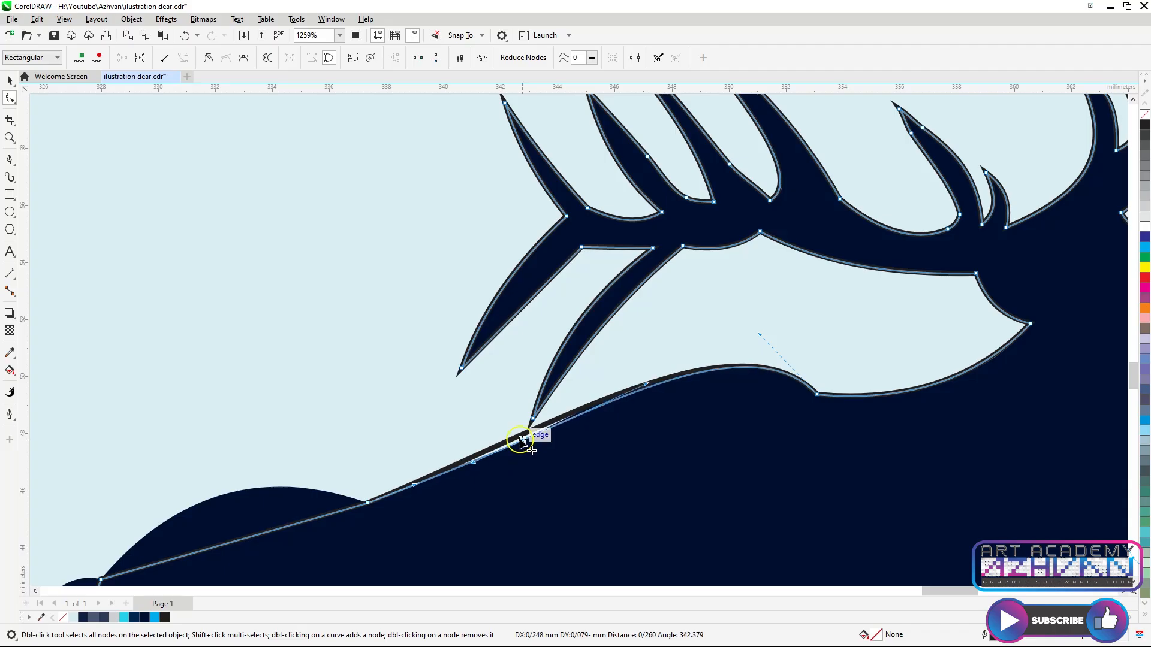
Curve the back segment and the rounded rump
{"action": "scroll", "coordinate": [521, 441], "scroll_direction": "down", "scroll_amount": 2}
{"action": "scroll", "coordinate": [327, 520], "scroll_direction": "down", "scroll_amount": 1}
{"action": "scroll", "coordinate": [327, 520], "scroll_direction": "up", "scroll_amount": 2}
{"action": "left_click", "coordinate": [340, 504]}
{"action": "left_click_drag", "start_coordinate": [340, 504], "coordinate": [390, 437]}
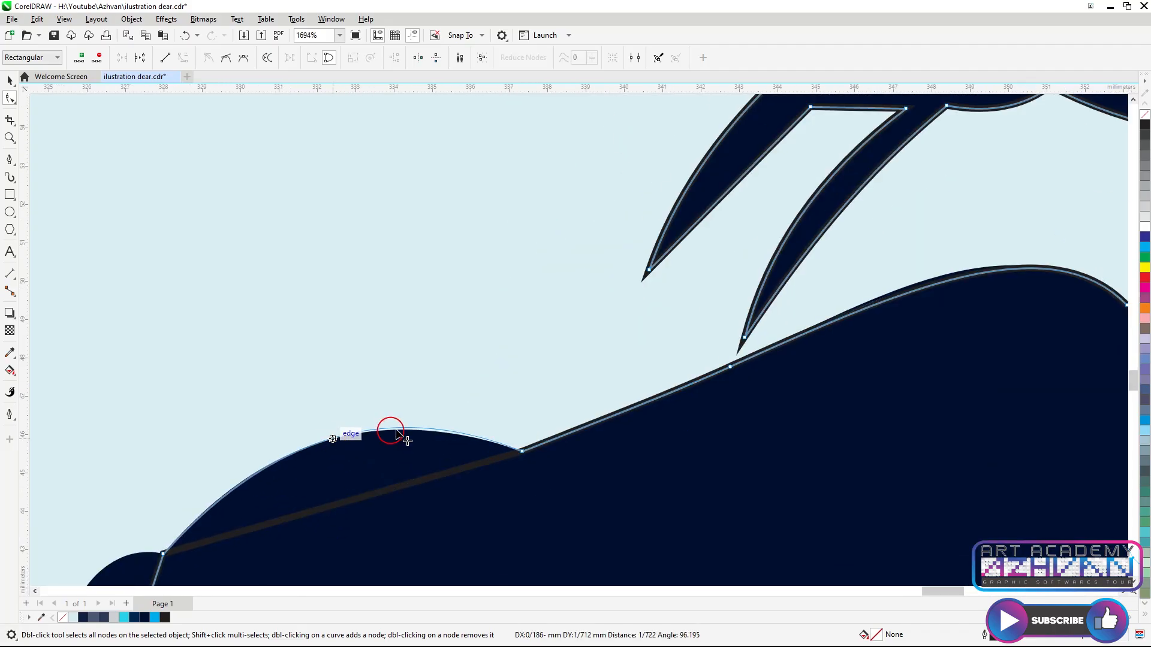
{"action": "scroll", "coordinate": [390, 437], "scroll_direction": "down", "scroll_amount": 2}
{"action": "scroll", "coordinate": [303, 526], "scroll_direction": "up", "scroll_amount": 2}
{"action": "left_click_drag", "start_coordinate": [330, 480], "coordinate": [275, 488]}
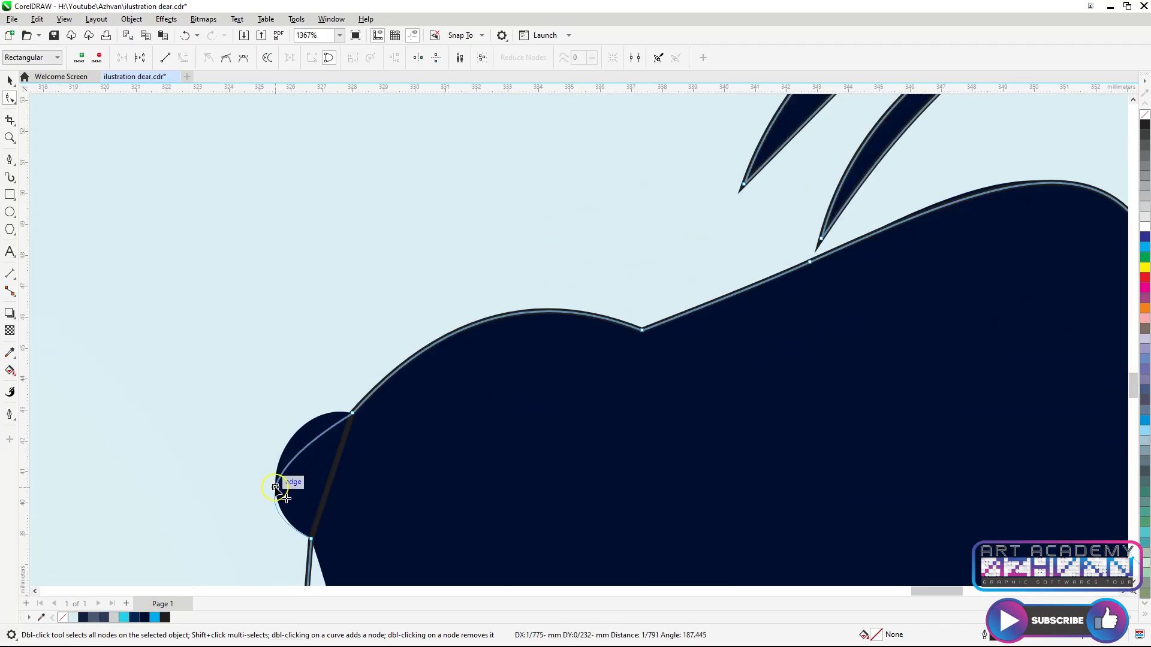
Smooth the node where the rump meets the back by adjusting its handles
{"action": "left_click", "coordinate": [351, 413]}
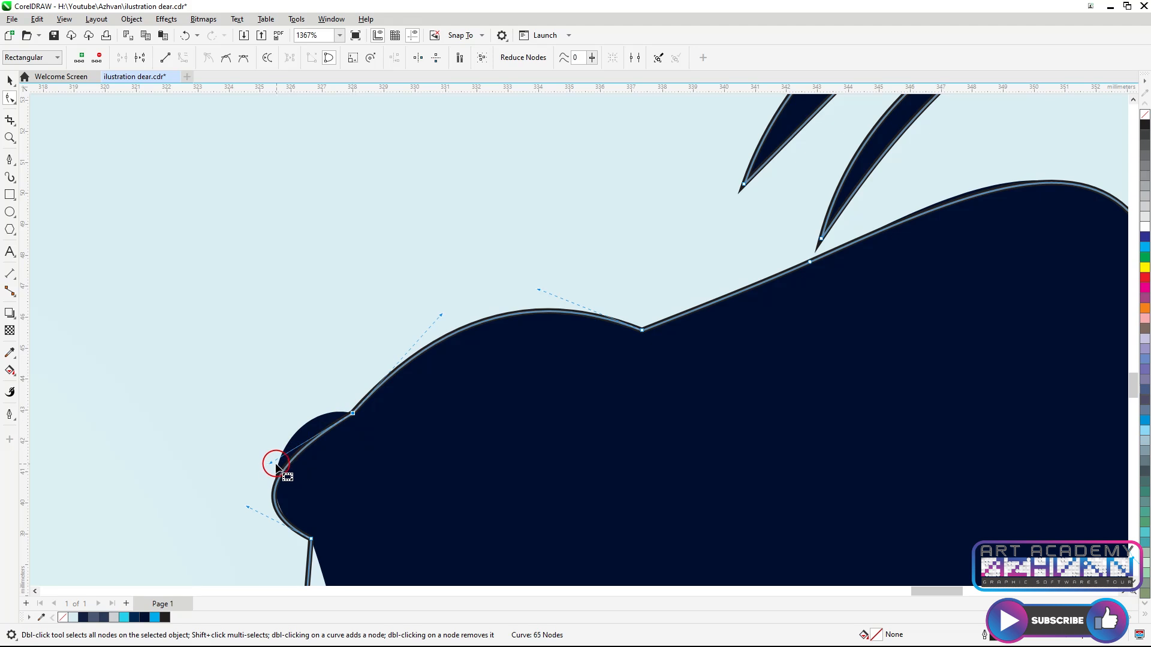
{"action": "left_click_drag", "start_coordinate": [277, 431], "coordinate": [345, 473]}
{"action": "scroll", "coordinate": [294, 420], "scroll_direction": "down", "scroll_amount": 2}
{"action": "scroll", "coordinate": [312, 455], "scroll_direction": "up", "scroll_amount": 2}
{"action": "scroll", "coordinate": [345, 473], "scroll_direction": "up", "scroll_amount": 2}
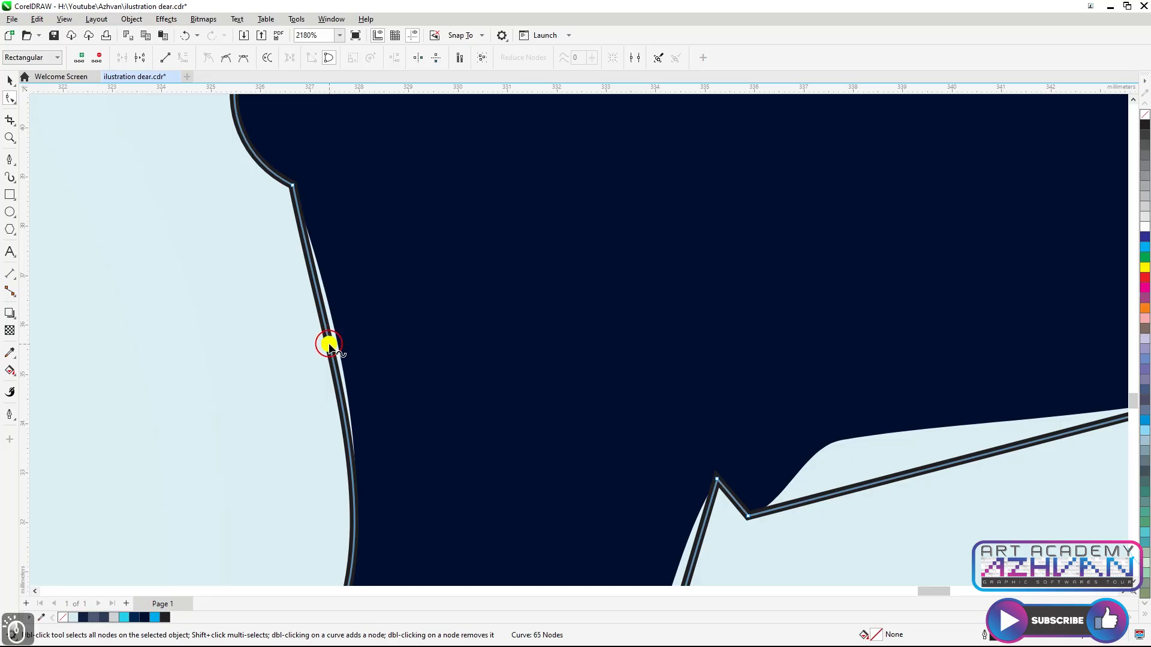
Add a node on the hind thigh's edge and adjust its curve
{"action": "double_click", "coordinate": [329, 347]}
{"action": "scroll", "coordinate": [498, 358], "scroll_direction": "down", "scroll_amount": 2}
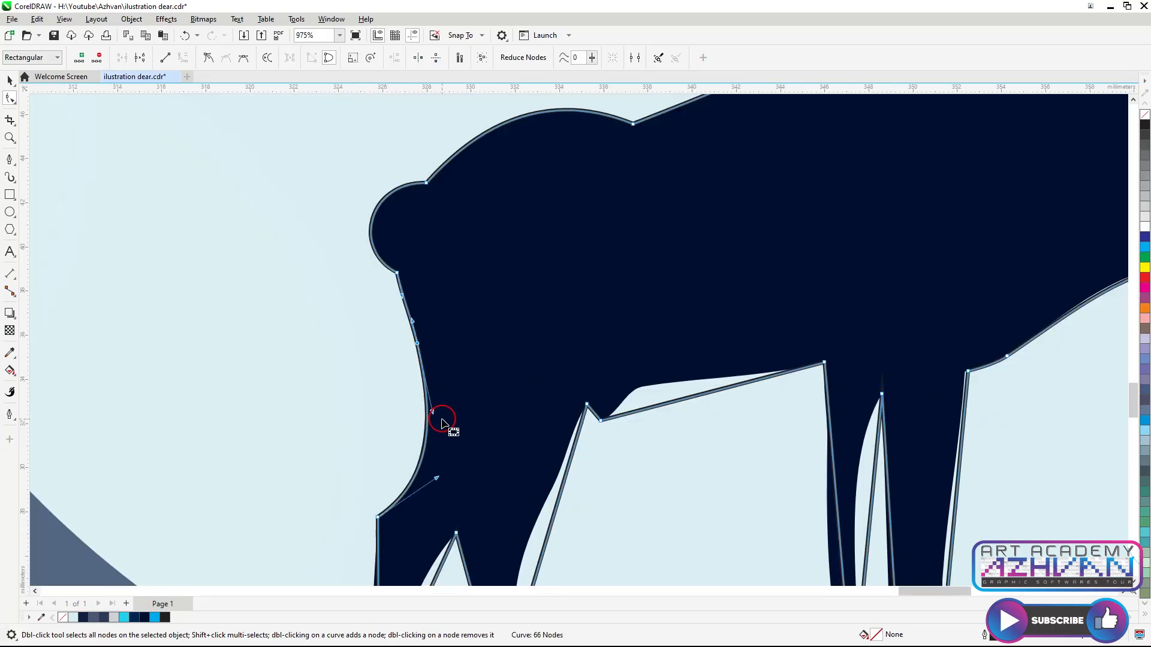
{"action": "scroll", "coordinate": [432, 534], "scroll_direction": "down", "scroll_amount": 4}
{"action": "scroll", "coordinate": [424, 515], "scroll_direction": "up", "scroll_amount": 3}
{"action": "left_click_drag", "start_coordinate": [418, 494], "coordinate": [413, 492]}
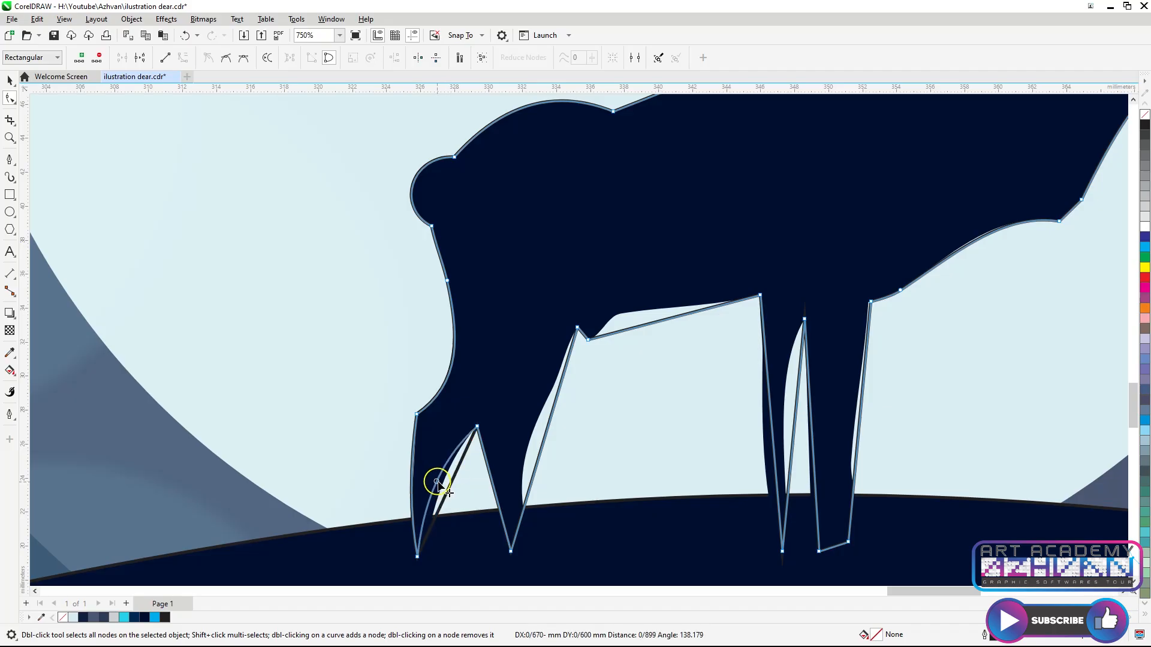
Curve the front leg's inner edge down to the hoof by adjusting its nodes and handles
{"action": "scroll", "coordinate": [490, 494], "scroll_direction": "up", "scroll_amount": 1}
{"action": "left_click_drag", "start_coordinate": [549, 451], "coordinate": [535, 450]}
{"action": "scroll", "coordinate": [520, 529], "scroll_direction": "up", "scroll_amount": 2}
{"action": "left_click", "coordinate": [523, 519]}
{"action": "left_click_drag", "start_coordinate": [520, 522], "coordinate": [549, 531]}
{"action": "left_click_drag", "start_coordinate": [567, 410], "coordinate": [544, 405]}
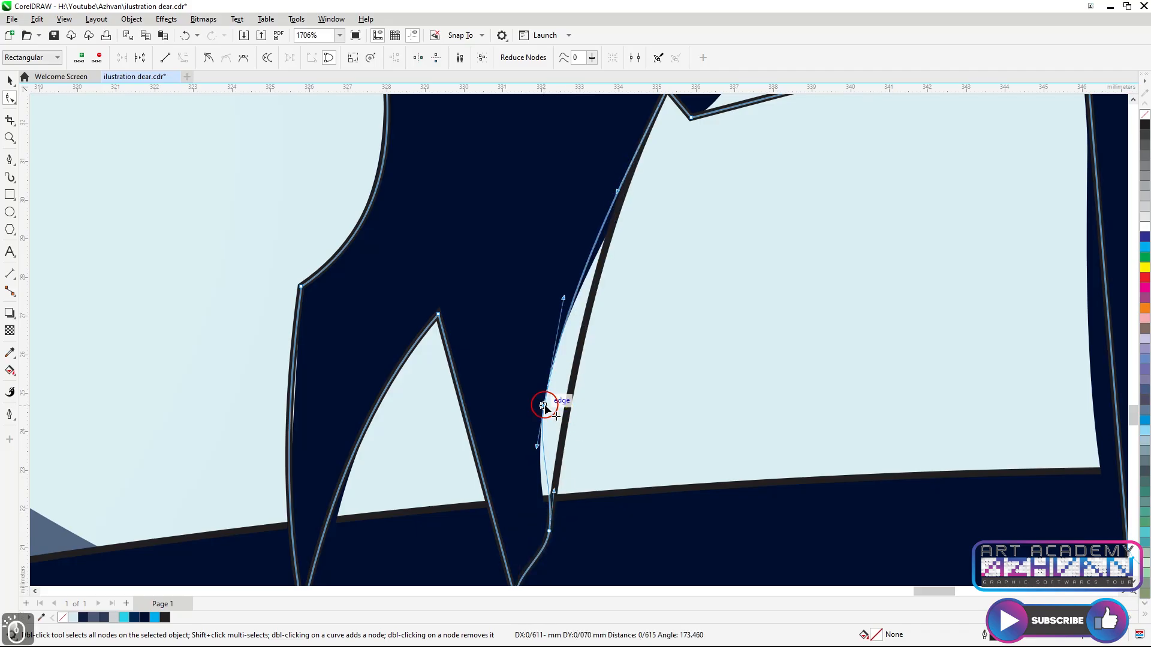
{"action": "left_click_drag", "start_coordinate": [555, 492], "coordinate": [537, 491]}
Curve the front leg's back edge and the belly line running toward the hind leg
{"action": "scroll", "coordinate": [538, 493], "scroll_direction": "down", "scroll_amount": 2}
{"action": "scroll", "coordinate": [584, 381], "scroll_direction": "up", "scroll_amount": 2}
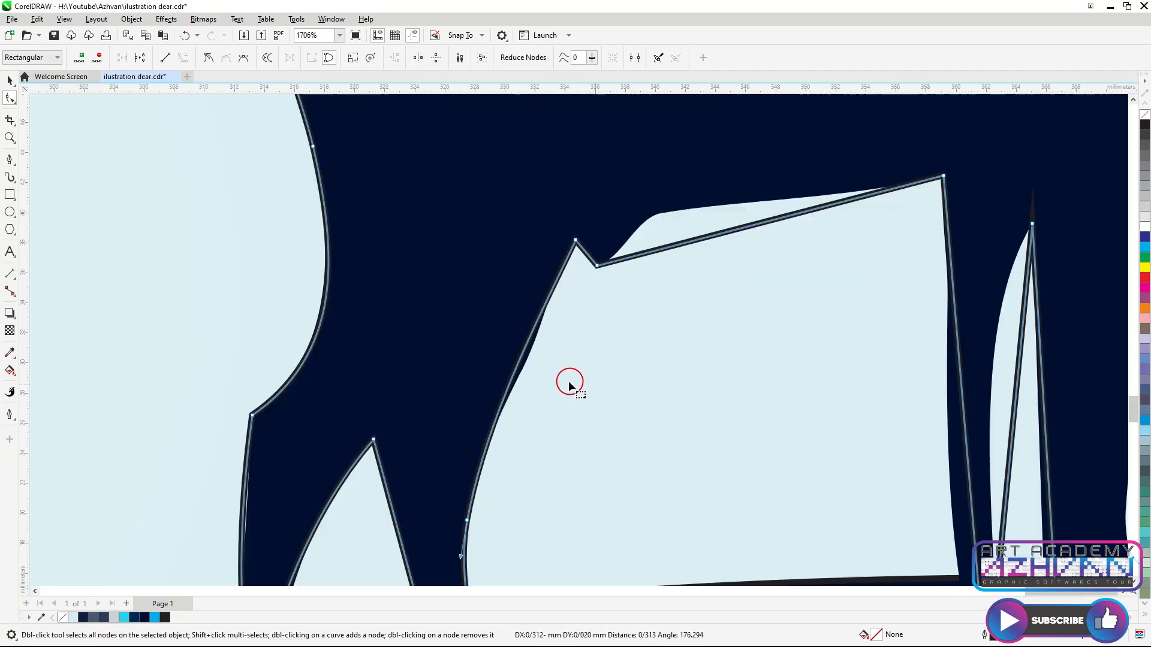
{"action": "left_click_drag", "start_coordinate": [521, 354], "coordinate": [536, 355]}
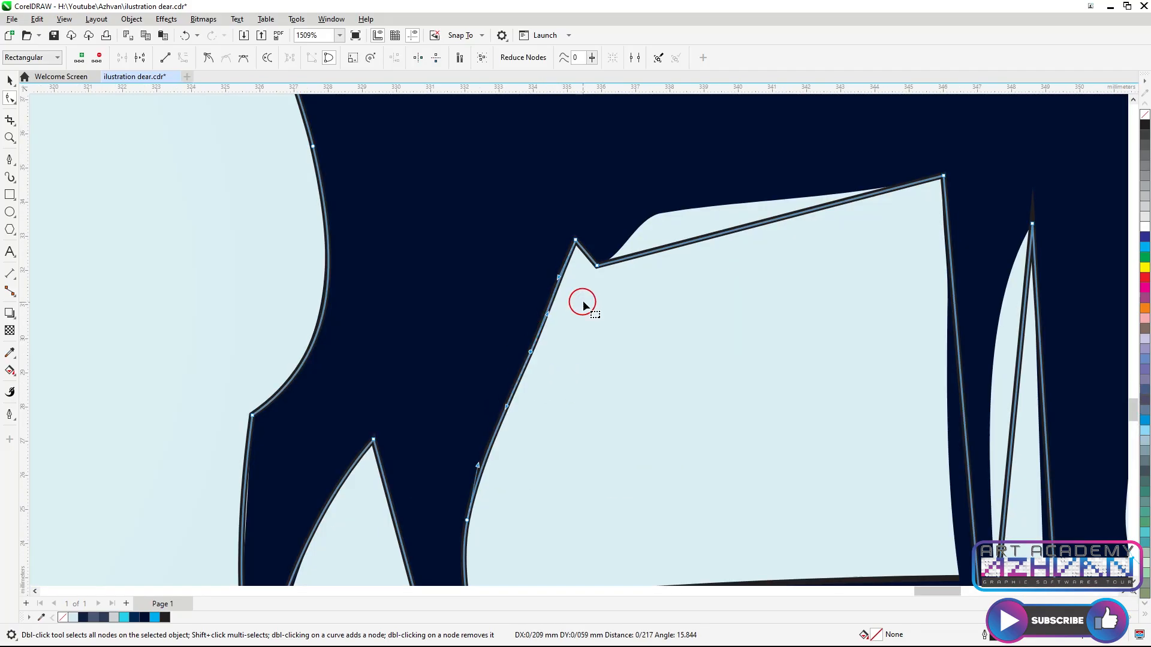
{"action": "mouse_move", "coordinate": [672, 250]}
{"action": "left_mouse_down"}
{"action": "mouse_move", "coordinate": [658, 223]}
{"action": "mouse_move", "coordinate": [702, 237]}
{"action": "mouse_move", "coordinate": [653, 216]}
{"action": "left_mouse_up"}
{"action": "double_click", "coordinate": [670, 245]}
{"action": "left_click_drag", "start_coordinate": [783, 183], "coordinate": [789, 193]}
Add a node on the hind leg's front edge and curve that edge
{"action": "scroll", "coordinate": [675, 295], "scroll_direction": "down", "scroll_amount": 2}
{"action": "scroll", "coordinate": [746, 348], "scroll_direction": "up", "scroll_amount": 1}
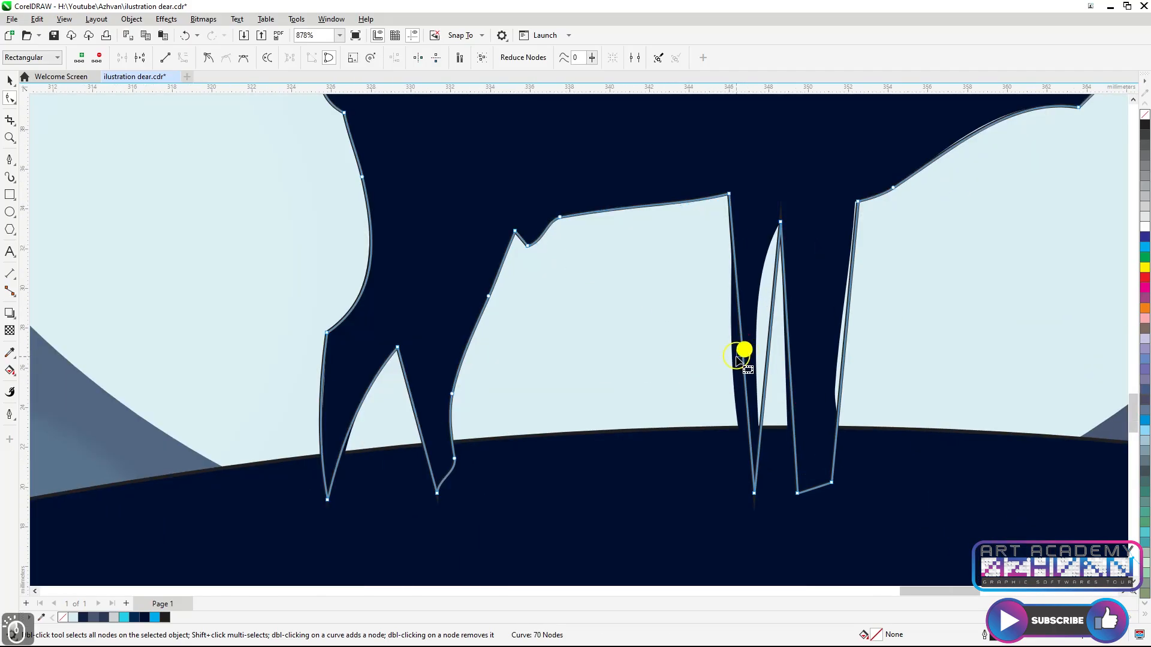
{"action": "left_click", "coordinate": [739, 358]}
{"action": "scroll", "coordinate": [739, 358], "scroll_direction": "up", "scroll_amount": 3}
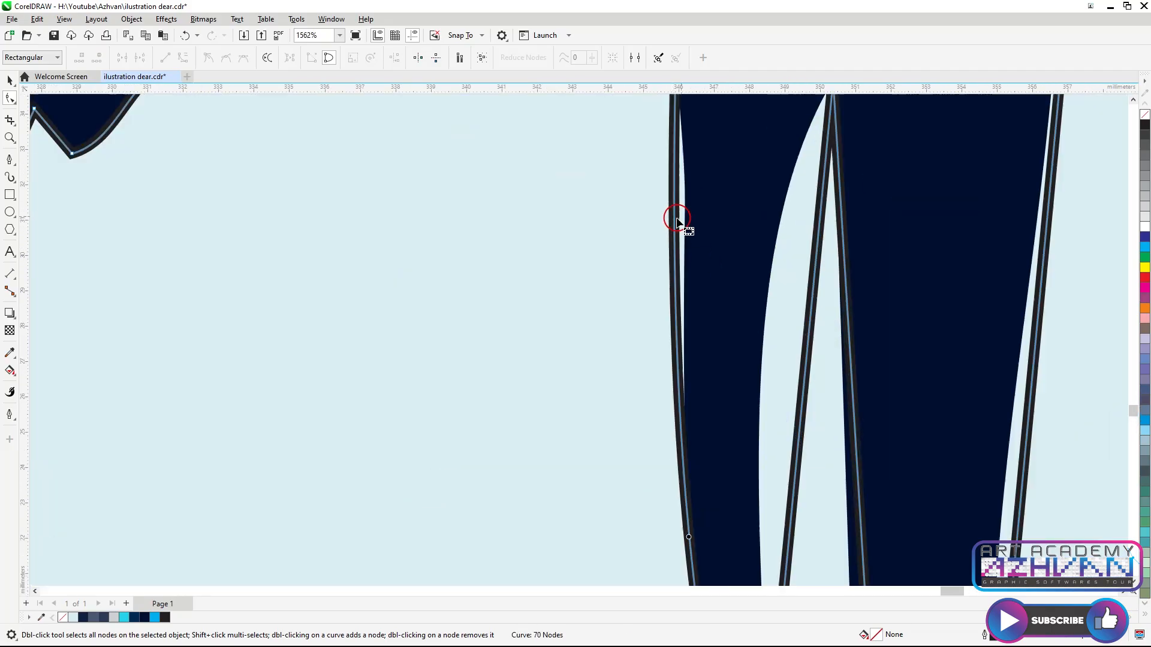
{"action": "scroll", "coordinate": [676, 219], "scroll_direction": "up", "scroll_amount": 1}
{"action": "double_click", "coordinate": [673, 221]}
{"action": "left_click_drag", "start_coordinate": [674, 221], "coordinate": [683, 228]}
Add another node lower on the hind leg and shape its edge
{"action": "scroll", "coordinate": [684, 233], "scroll_direction": "down", "scroll_amount": 3}
{"action": "left_click_drag", "start_coordinate": [736, 320], "coordinate": [727, 354]}
{"action": "scroll", "coordinate": [727, 353], "scroll_direction": "up", "scroll_amount": 3}
{"action": "double_click", "coordinate": [692, 436]}
{"action": "left_click_drag", "start_coordinate": [692, 436], "coordinate": [705, 436]}
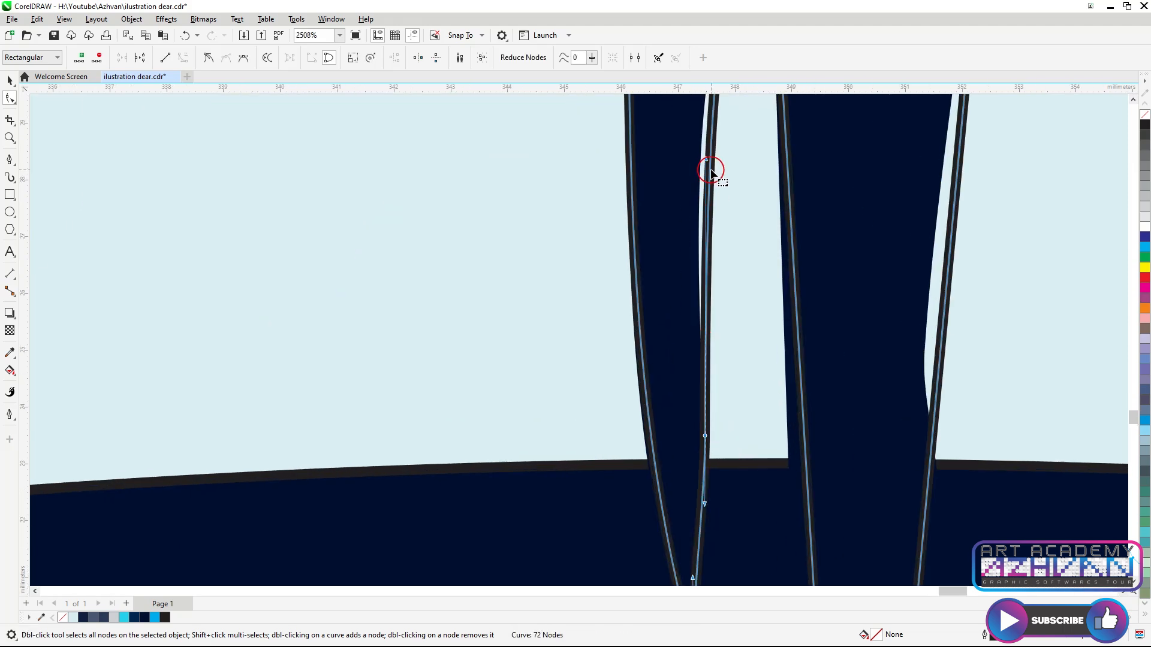
Move the hind hoof node inward and add a node on the rear leg's back edge
{"action": "scroll", "coordinate": [630, 313], "scroll_direction": "down", "scroll_amount": 3}
{"action": "scroll", "coordinate": [696, 455], "scroll_direction": "up", "scroll_amount": 2}
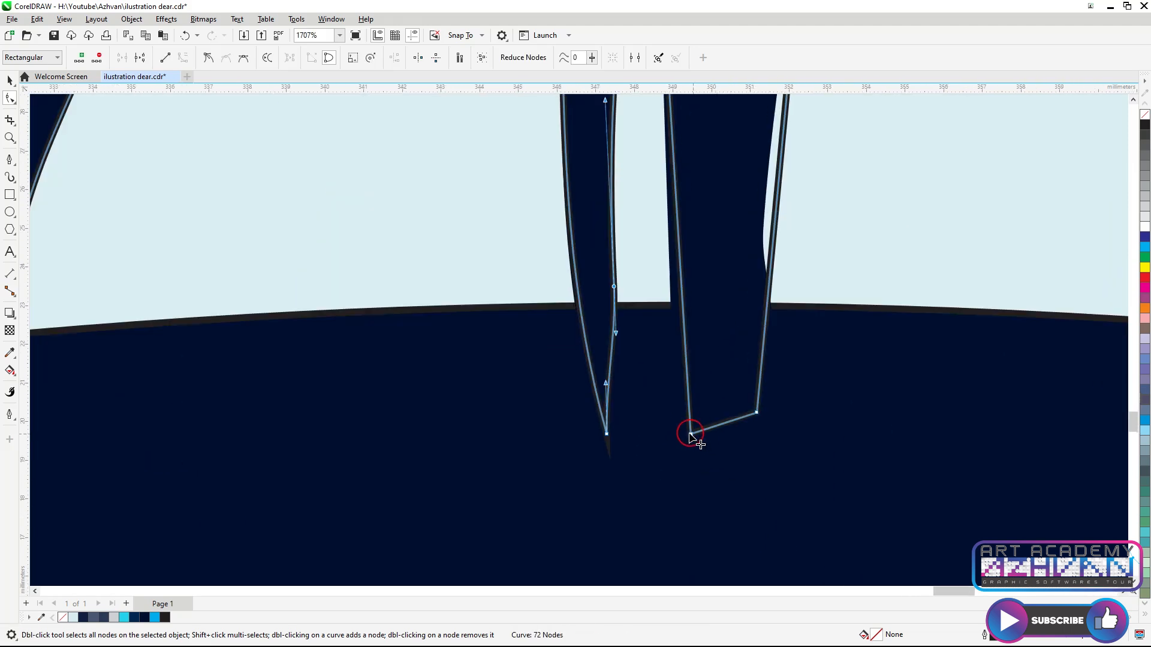
{"action": "left_click_drag", "start_coordinate": [689, 435], "coordinate": [677, 435]}
{"action": "scroll", "coordinate": [676, 435], "scroll_direction": "down", "scroll_amount": 3}
{"action": "scroll", "coordinate": [679, 340], "scroll_direction": "up", "scroll_amount": 2}
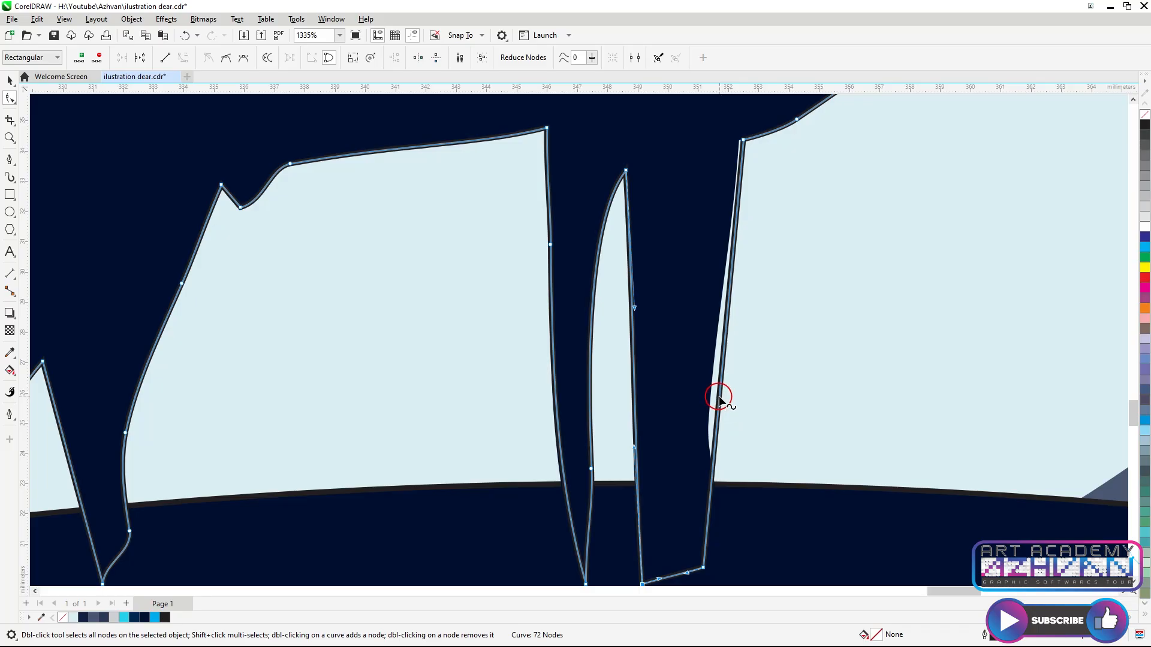
{"action": "double_click", "coordinate": [719, 398]}
Select the finished deer outline and move it away from the reference artwork
{"action": "scroll", "coordinate": [688, 344], "scroll_direction": "down", "scroll_amount": 4}
{"action": "scroll", "coordinate": [87, 180], "scroll_direction": "down", "scroll_amount": 2}
{"action": "left_click", "coordinate": [9, 80]}
{"action": "scroll", "coordinate": [776, 378], "scroll_direction": "down", "scroll_amount": 3}
{"action": "scroll", "coordinate": [764, 363], "scroll_direction": "up", "scroll_amount": 2}
{"action": "left_click_drag", "start_coordinate": [766, 365], "coordinate": [518, 507]}
{"action": "scroll", "coordinate": [813, 351], "scroll_direction": "down", "scroll_amount": 3}
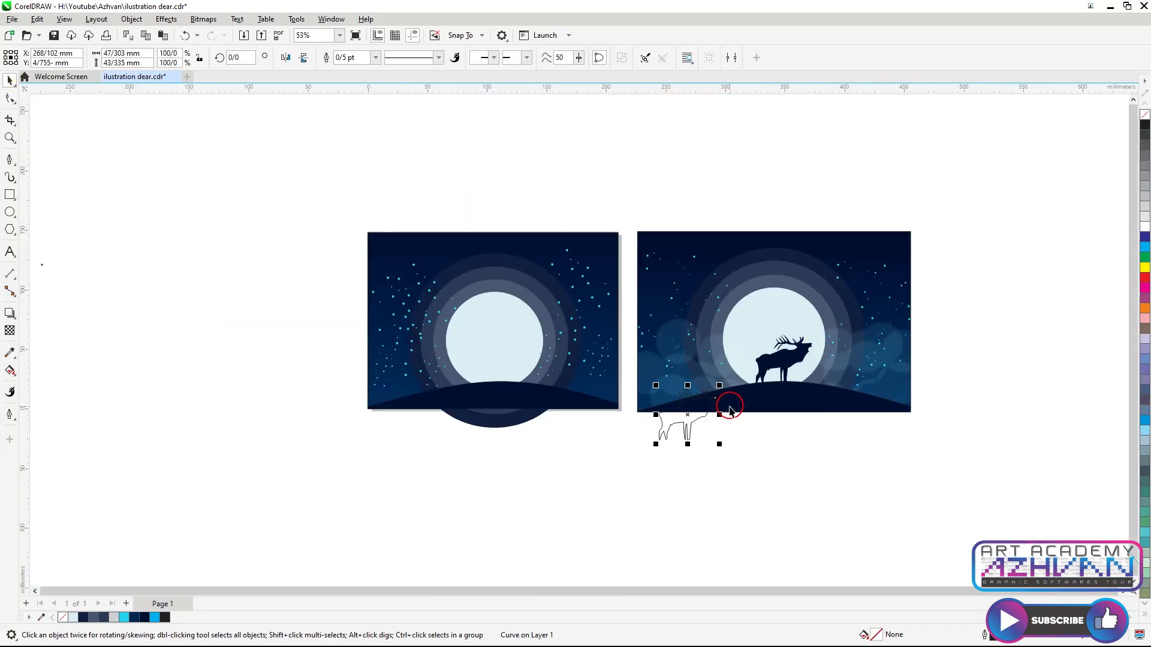
{"action": "scroll", "coordinate": [704, 403], "scroll_direction": "up", "scroll_amount": 5}
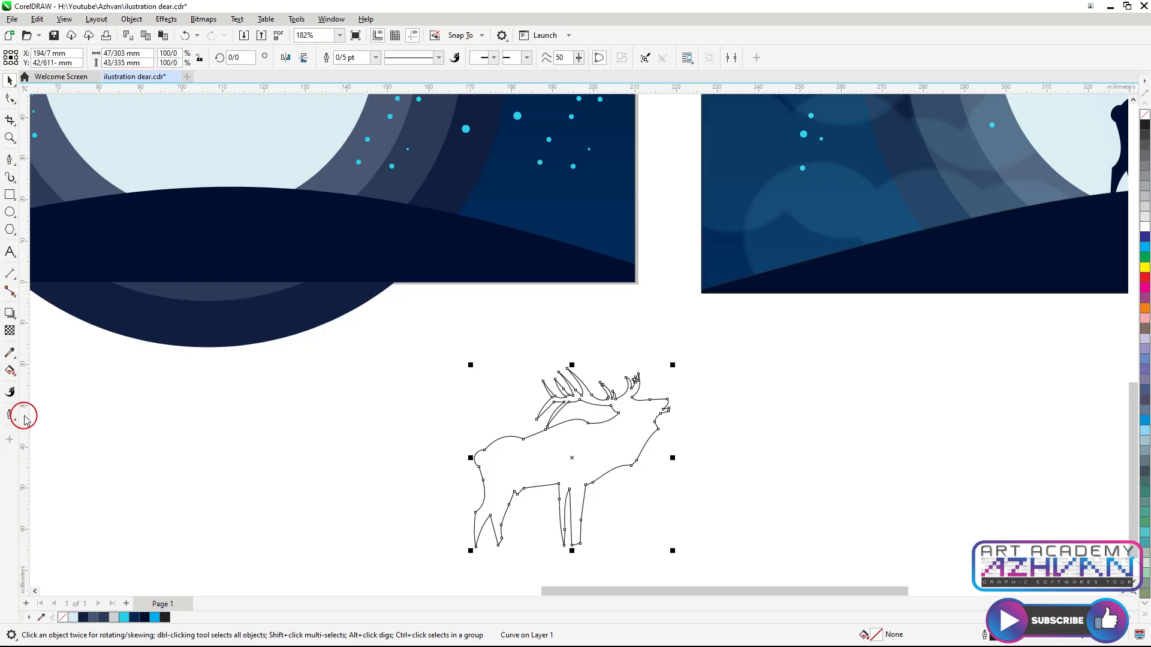
{"action": "left_click", "coordinate": [8, 362]}
{"action": "left_click", "coordinate": [38, 412]}
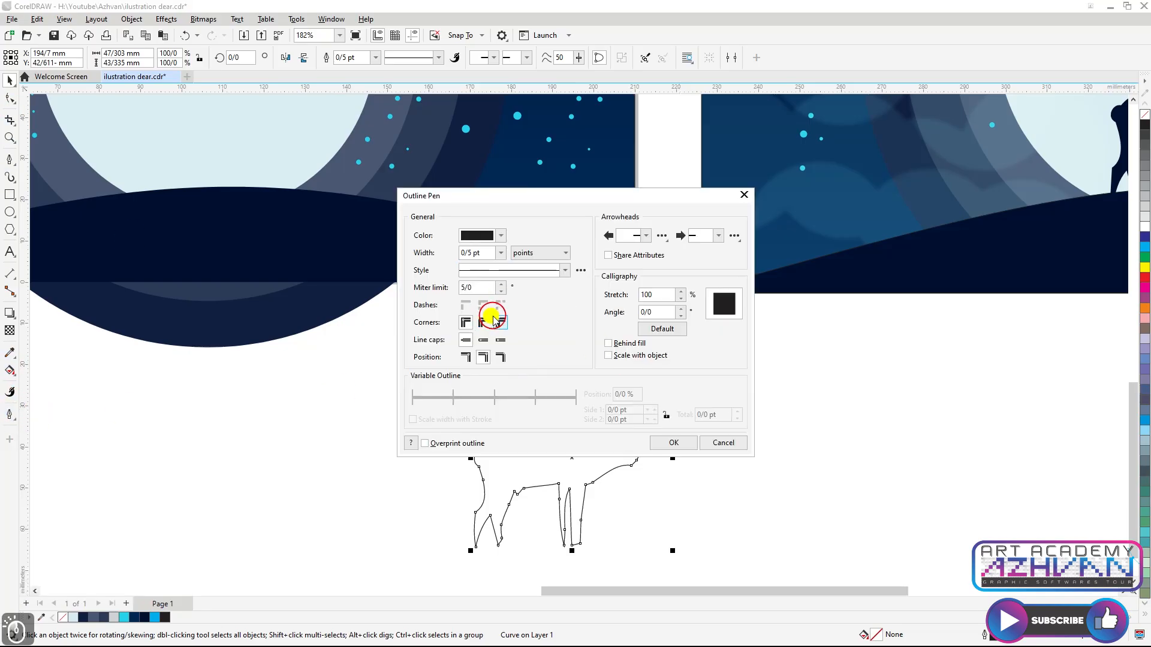
{"action": "left_click", "coordinate": [688, 447]}
Place the deer on the left illustration's hilltop and fill it with the dark hill colour #000F32 using the eyedropper
{"action": "scroll", "coordinate": [623, 414], "scroll_direction": "up", "scroll_amount": 2}
{"action": "scroll", "coordinate": [743, 384], "scroll_direction": "down", "scroll_amount": 3}
{"action": "left_click_drag", "start_coordinate": [690, 421], "coordinate": [813, 327]}
{"action": "left_click_drag", "start_coordinate": [731, 368], "coordinate": [336, 183]}
{"action": "left_click", "coordinate": [10, 353]}
{"action": "scroll", "coordinate": [258, 305], "scroll_direction": "up", "scroll_amount": 2}
{"action": "left_click", "coordinate": [256, 314]}
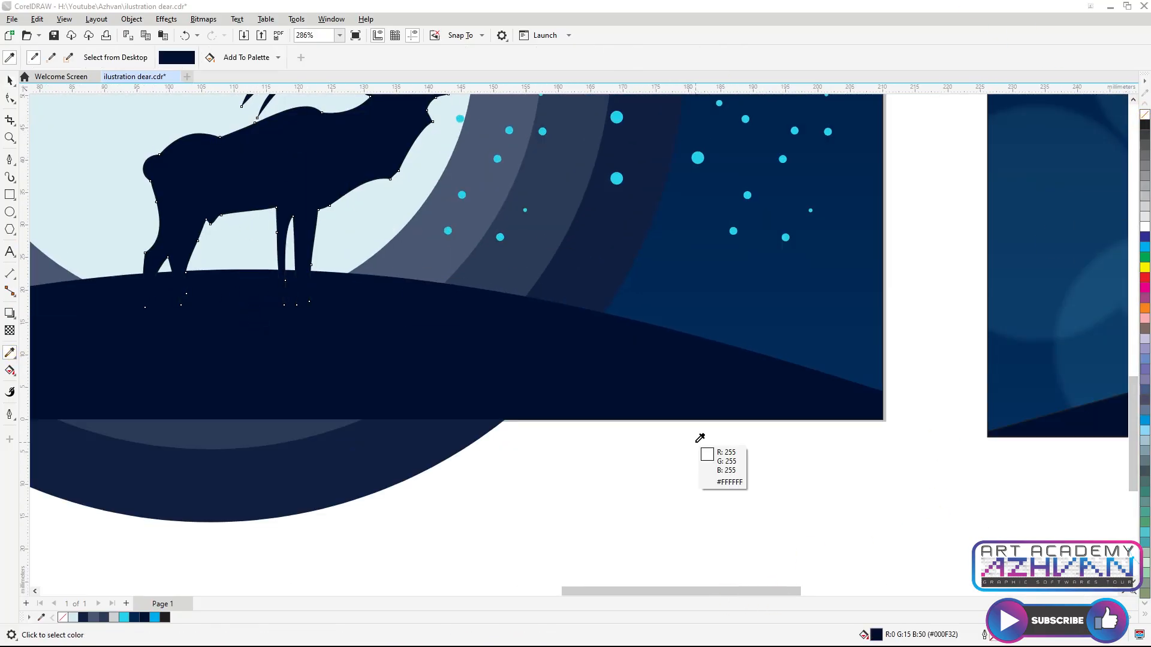
{"action": "scroll", "coordinate": [704, 430], "scroll_direction": "down", "scroll_amount": 2}
{"action": "scroll", "coordinate": [707, 427], "scroll_direction": "down", "scroll_amount": 2}
{"action": "key", "text": "space"}
{"action": "scroll", "coordinate": [526, 224], "scroll_direction": "down", "scroll_amount": 1}
{"action": "left_click", "coordinate": [548, 195]}
{"action": "left_click", "coordinate": [547, 192]}
{"action": "scroll", "coordinate": [603, 339], "scroll_direction": "down", "scroll_amount": 1}
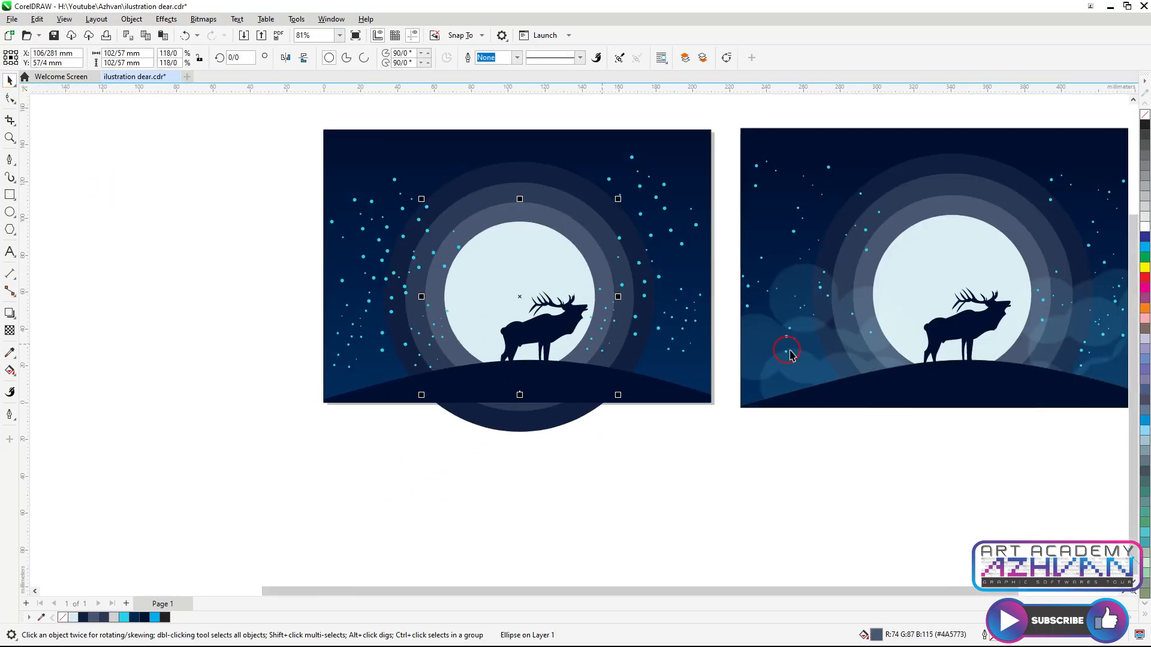
{"action": "scroll", "coordinate": [796, 352], "scroll_direction": "up", "scroll_amount": 1}
{"action": "left_click_drag", "start_coordinate": [535, 269], "coordinate": [604, 322]}
{"action": "scroll", "coordinate": [531, 294], "scroll_direction": "down", "scroll_amount": 1}
{"action": "key", "text": "space"}
{"action": "left_click", "coordinate": [534, 297]}
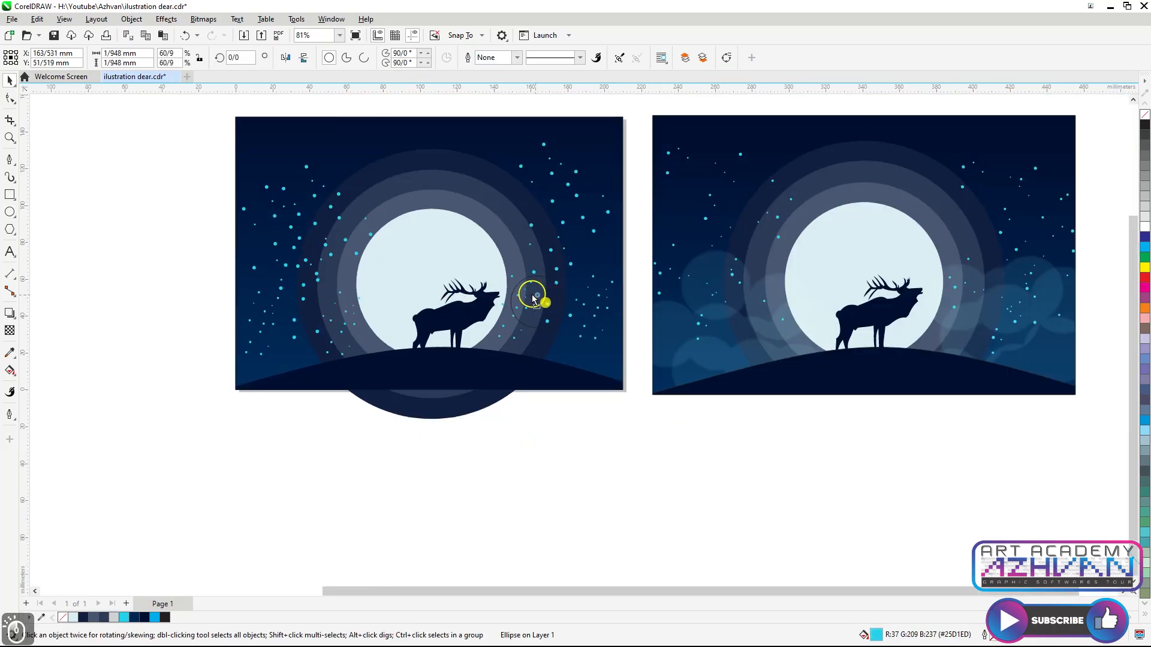
{"action": "key", "text": "ctrl+z"}
Draw a circle about 28 mm across and arrange three overlapping copies to the right of the deer
{"action": "left_click_drag", "start_coordinate": [535, 285], "coordinate": [291, 427]}
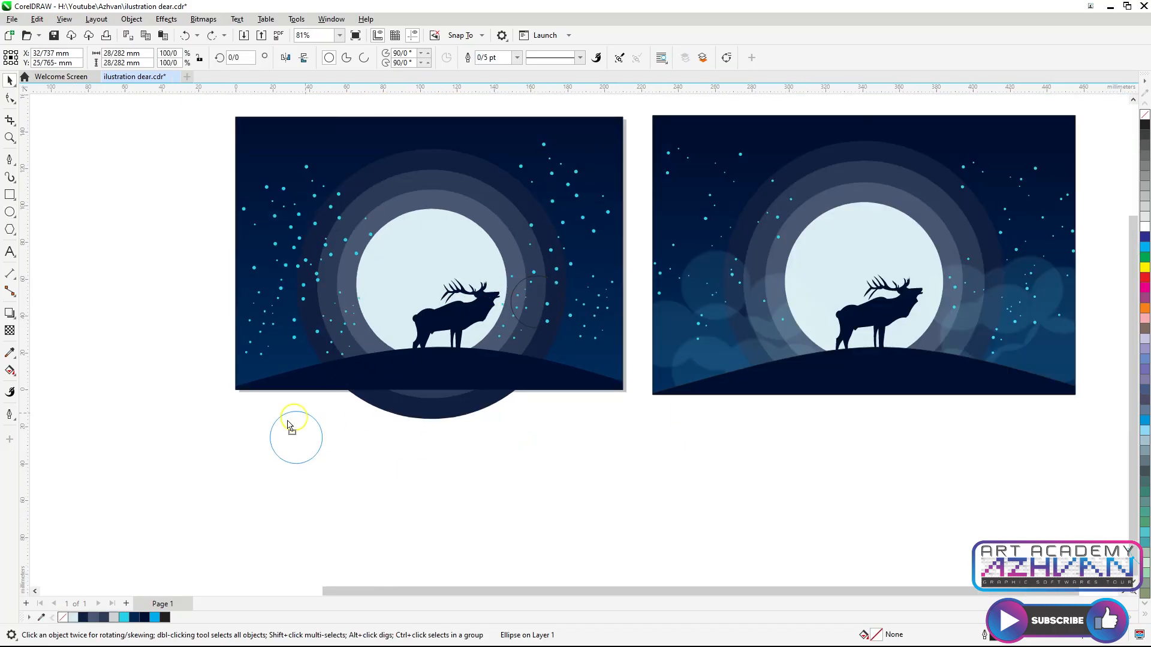
{"action": "left_click_drag", "start_coordinate": [203, 156], "coordinate": [386, 333]}
{"action": "left_click_drag", "start_coordinate": [636, 104], "coordinate": [475, 309]}
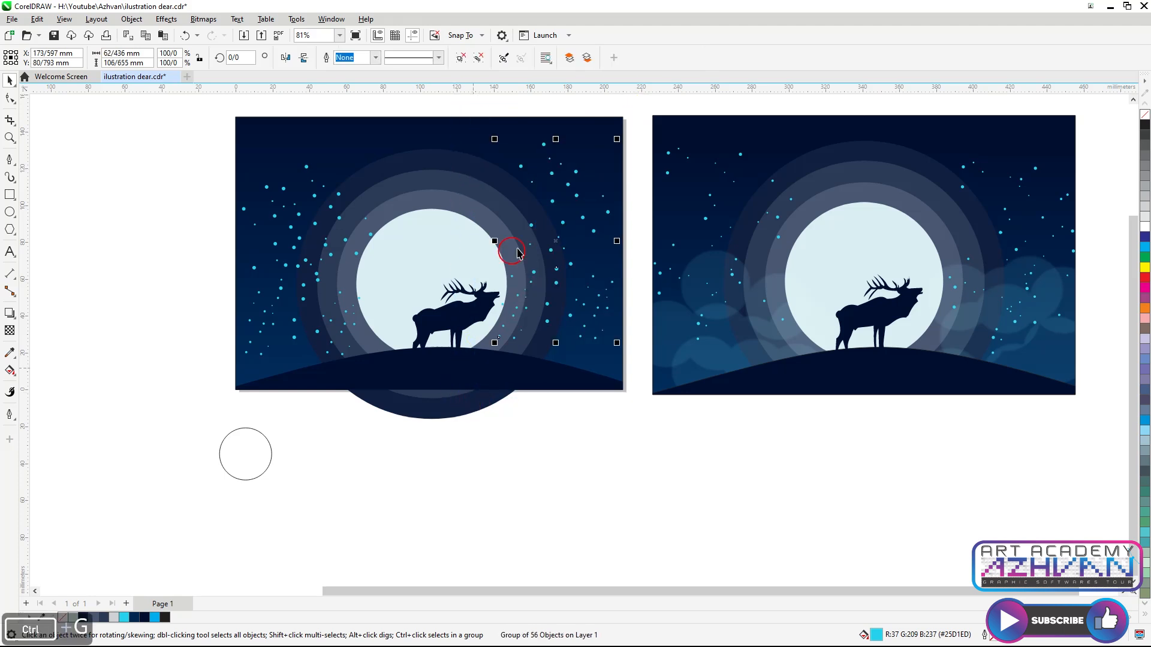
{"action": "left_click_drag", "start_coordinate": [281, 451], "coordinate": [583, 318]}
{"action": "scroll", "coordinate": [525, 298], "scroll_direction": "up", "scroll_amount": 1}
{"action": "right_click", "coordinate": [562, 303]}
{"action": "scroll", "coordinate": [561, 304], "scroll_direction": "down", "scroll_amount": 2}
{"action": "scroll", "coordinate": [564, 308], "scroll_direction": "up", "scroll_amount": 1}
{"action": "right_click", "coordinate": [584, 318]}
{"action": "left_click_drag", "start_coordinate": [600, 279], "coordinate": [620, 269]}
{"action": "scroll", "coordinate": [521, 311], "scroll_direction": "up", "scroll_amount": 2}
{"action": "left_click_drag", "start_coordinate": [713, 224], "coordinate": [419, 385]}
Colour the circles with the reference cloud tones via eyedropper and weld them into one cloud shape
{"action": "scroll", "coordinate": [583, 299], "scroll_direction": "down", "scroll_amount": 1}
{"action": "scroll", "coordinate": [648, 309], "scroll_direction": "up", "scroll_amount": 1}
{"action": "left_click", "coordinate": [9, 352]}
{"action": "left_click", "coordinate": [780, 255]}
{"action": "left_click", "coordinate": [590, 295]}
{"action": "left_click", "coordinate": [765, 281], "text": "shift"}
{"action": "left_click", "coordinate": [533, 300]}
{"action": "left_click", "coordinate": [747, 267], "text": "shift"}
{"action": "left_click", "coordinate": [468, 290]}
{"action": "scroll", "coordinate": [455, 285], "scroll_direction": "down", "scroll_amount": 2}
{"action": "key", "text": "space"}
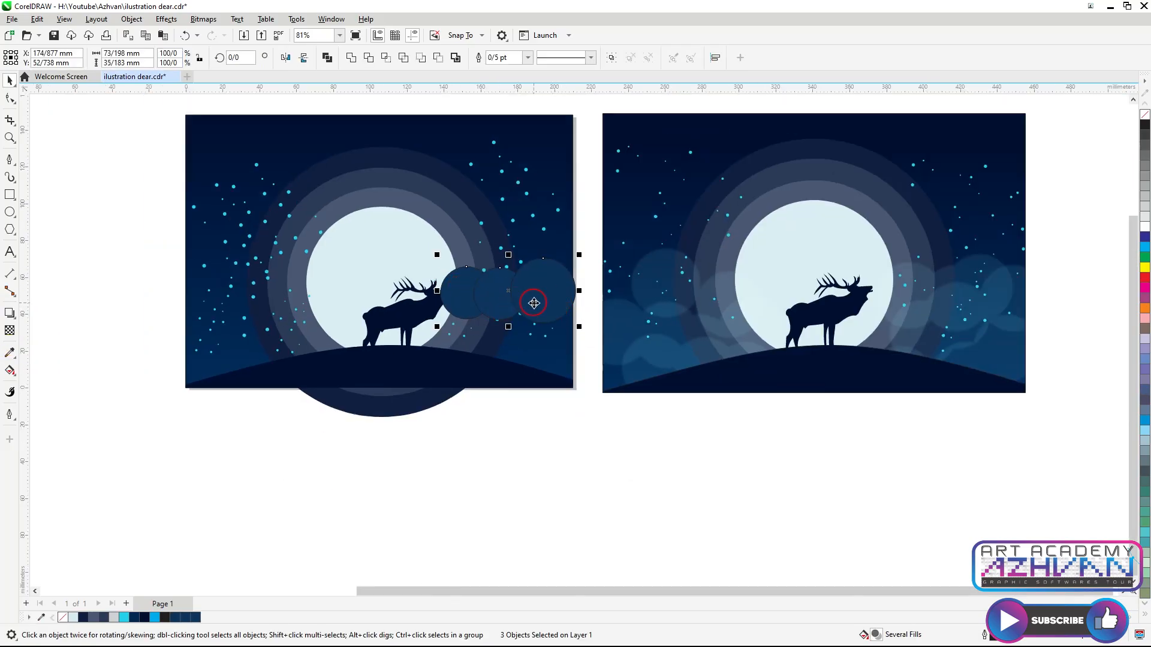
{"action": "left_click", "coordinate": [353, 57]}
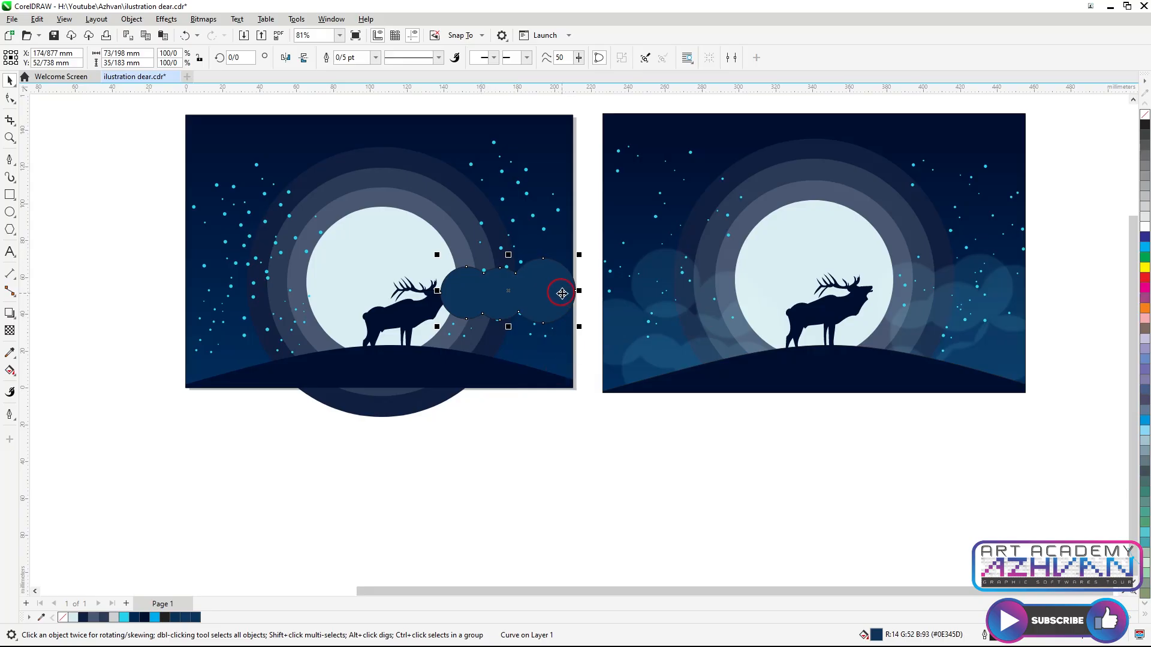
Enlarge the cloud, then duplicate and mirror it to build a taller cloud cluster right of the deer
{"action": "left_click_drag", "start_coordinate": [550, 311], "coordinate": [596, 376]}
{"action": "left_click", "coordinate": [286, 59]}
{"action": "left_click", "coordinate": [550, 331]}
{"action": "left_click", "coordinate": [562, 325]}
{"action": "key", "text": "ctrl+z"}
{"action": "left_click", "coordinate": [559, 338]}
{"action": "scroll", "coordinate": [549, 311], "scroll_direction": "down", "scroll_amount": 2}
{"action": "left_click_drag", "start_coordinate": [548, 327], "coordinate": [566, 379]}
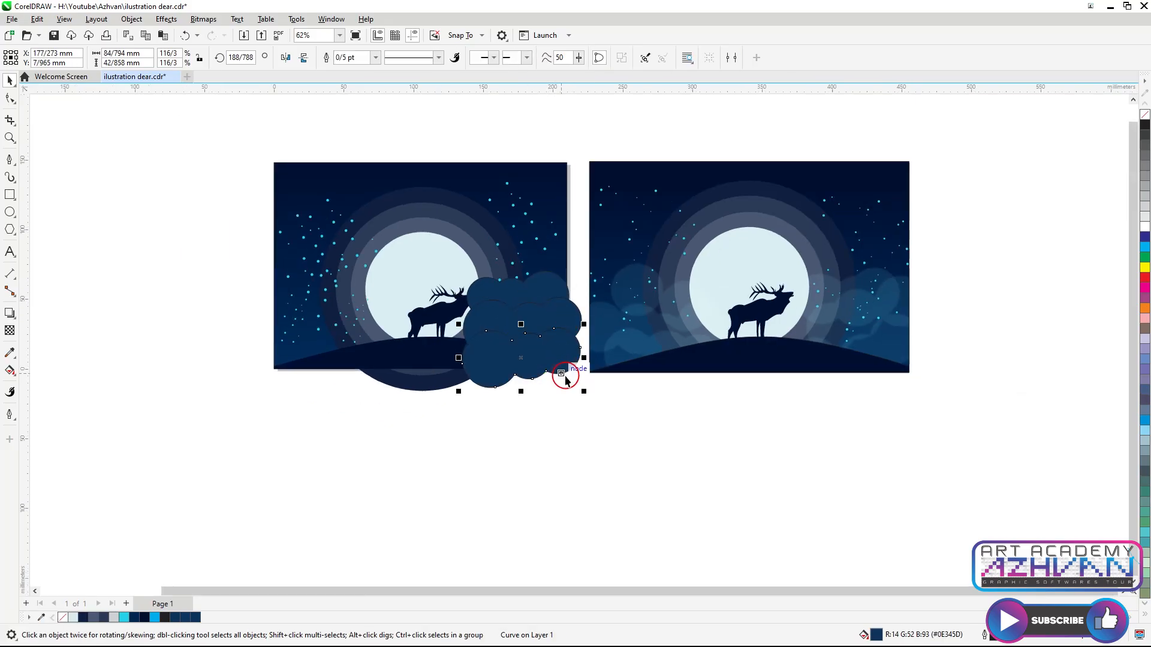
{"action": "left_click", "coordinate": [285, 60]}
{"action": "left_click", "coordinate": [545, 312], "text": "shift"}
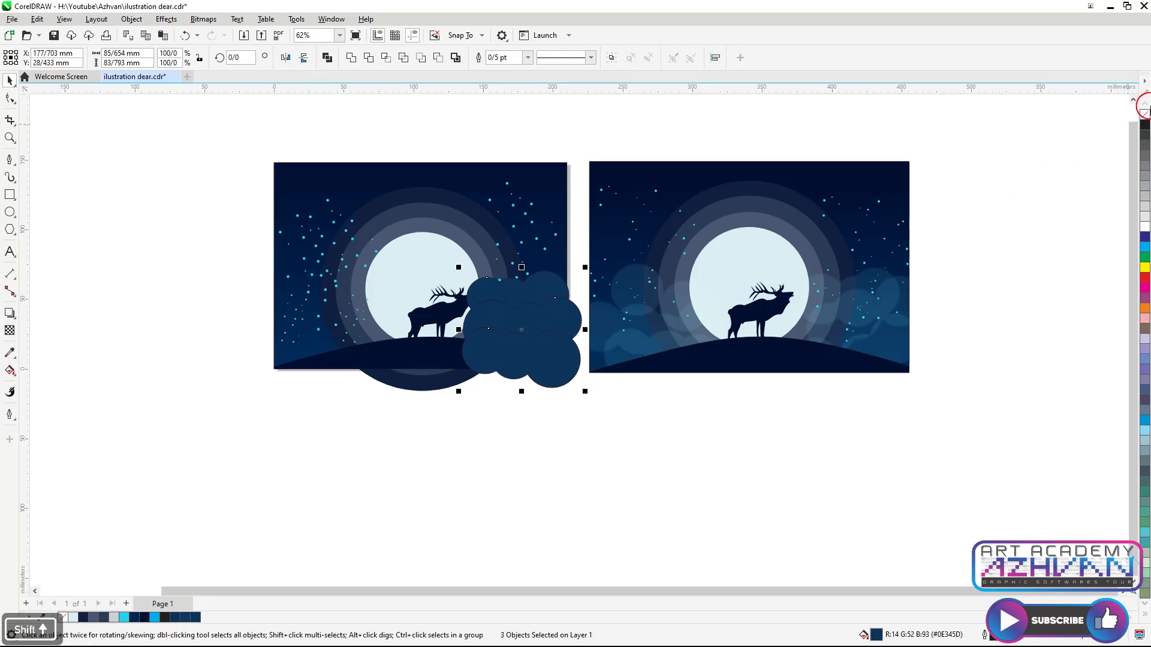
Duplicate cloud pieces to the left of the deer and arrange them into a second cluster
{"action": "left_click", "coordinate": [424, 393]}
{"action": "left_click", "coordinate": [571, 298]}
{"action": "left_click_drag", "start_coordinate": [550, 287], "coordinate": [350, 290]}
{"action": "right_click", "coordinate": [350, 290]}
{"action": "left_click_drag", "start_coordinate": [263, 268], "coordinate": [242, 247]}
{"action": "left_click_drag", "start_coordinate": [356, 296], "coordinate": [338, 319]}
{"action": "right_click", "coordinate": [375, 321]}
{"action": "left_click", "coordinate": [355, 336]}
{"action": "left_click_drag", "start_coordinate": [375, 282], "coordinate": [402, 267]}
{"action": "left_click_drag", "start_coordinate": [375, 304], "coordinate": [375, 325]}
{"action": "left_click", "coordinate": [369, 280]}
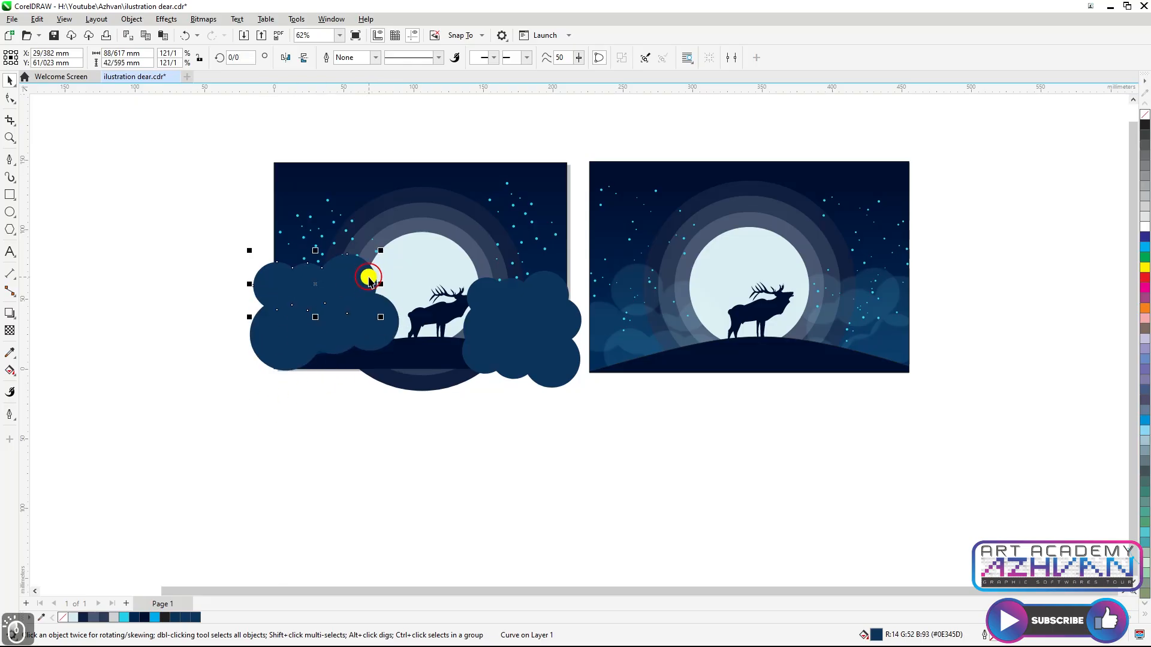
Open the Properties docker and give the upper-left cloud a Screen merge mode with uniform transparency 50
{"action": "left_click", "coordinate": [332, 20]}
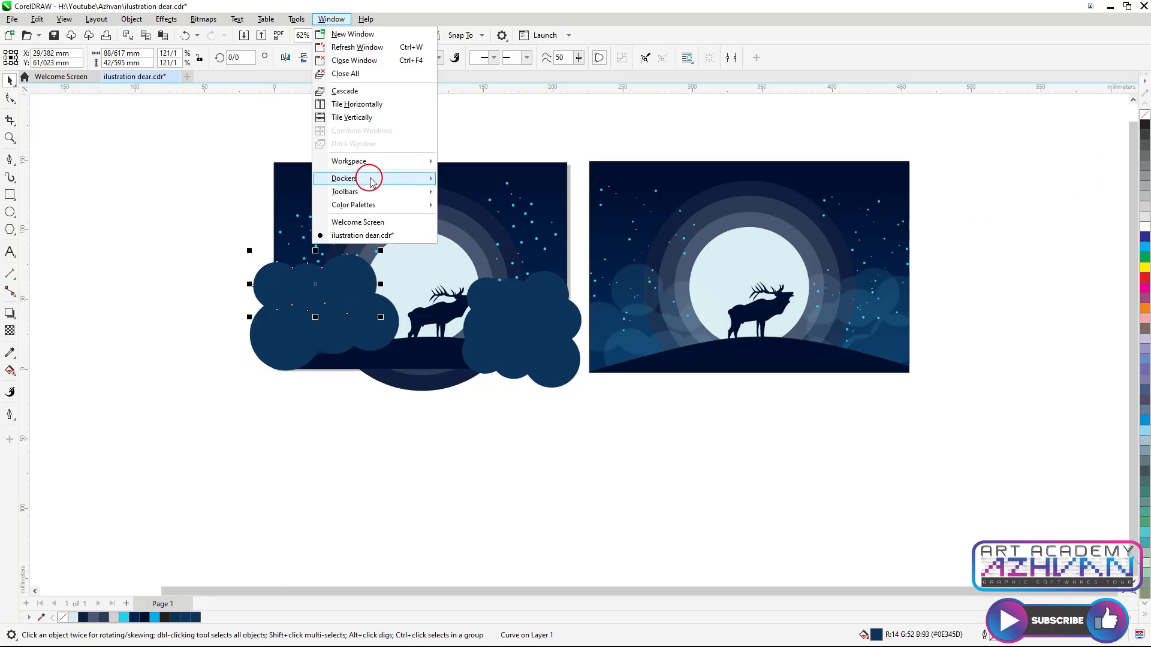
{"action": "mouse_move", "coordinate": [367, 175]}
{"action": "left_click", "coordinate": [511, 146]}
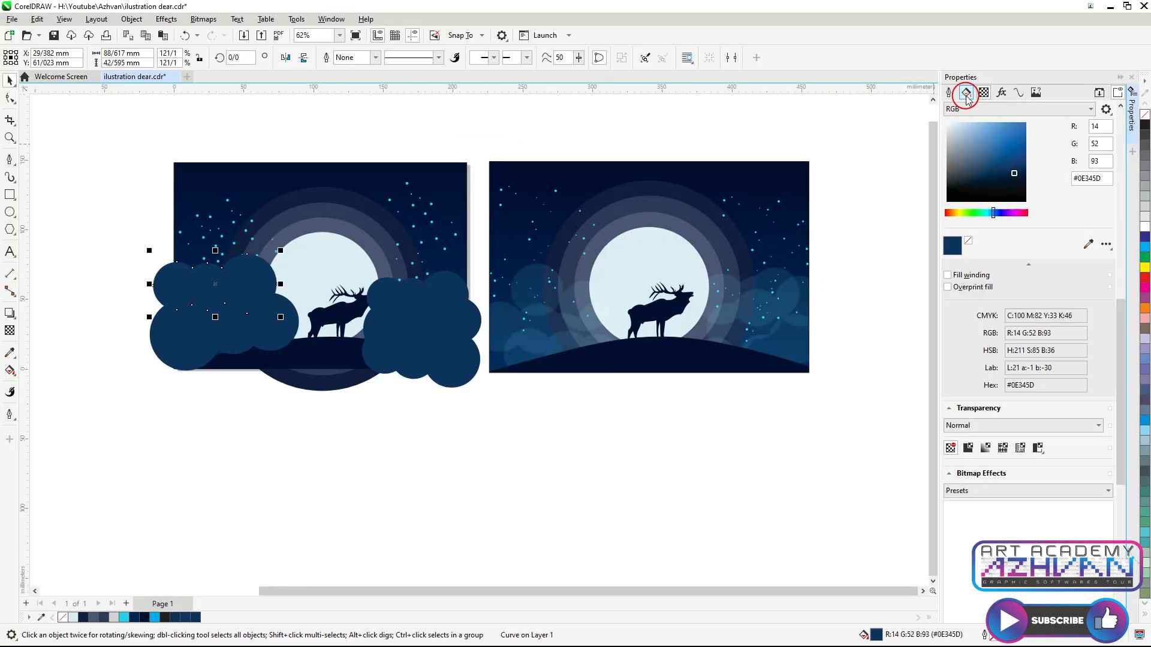
{"action": "left_click", "coordinate": [983, 92]}
{"action": "left_click", "coordinate": [995, 124]}
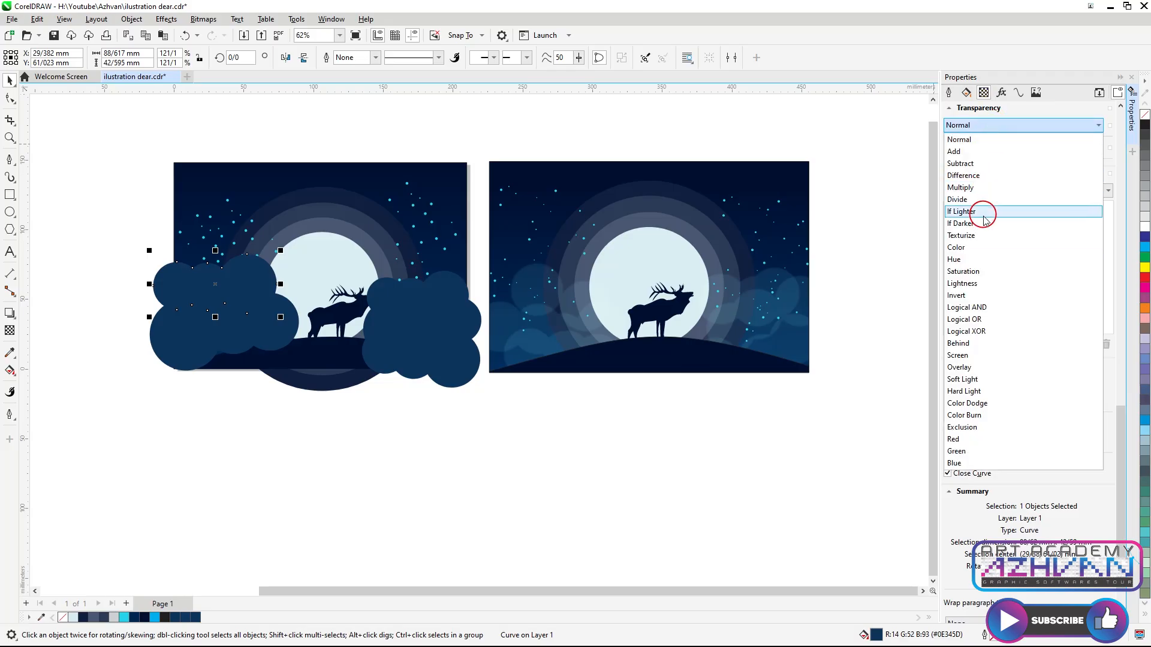
{"action": "left_click", "coordinate": [971, 259]}
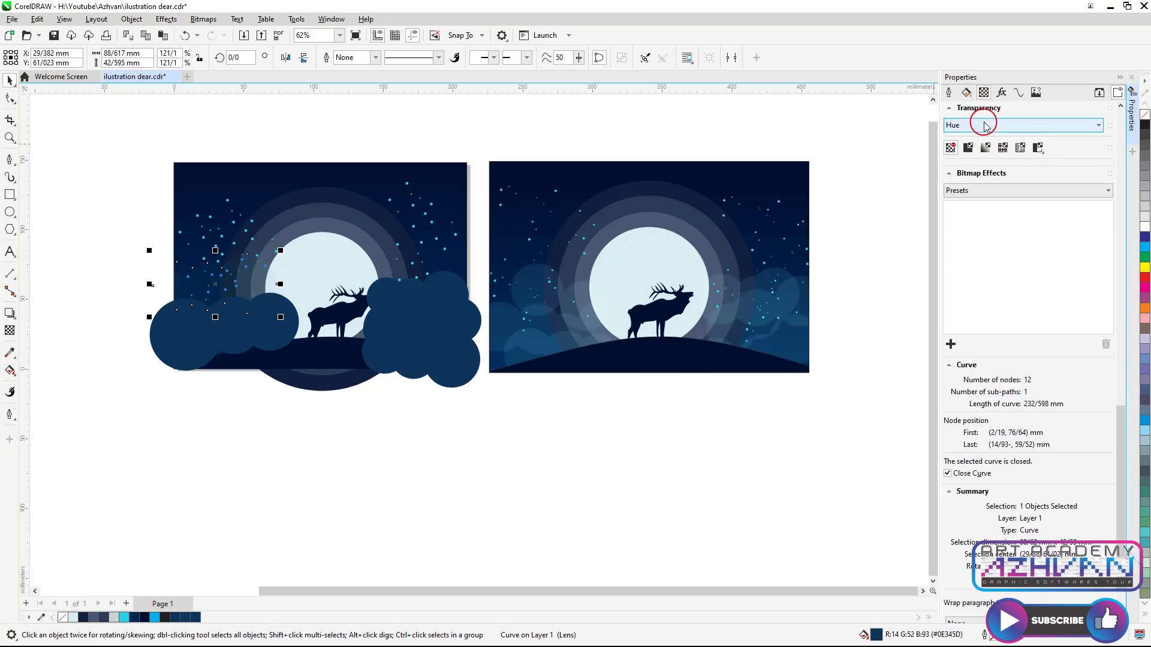
{"action": "left_click", "coordinate": [1038, 127]}
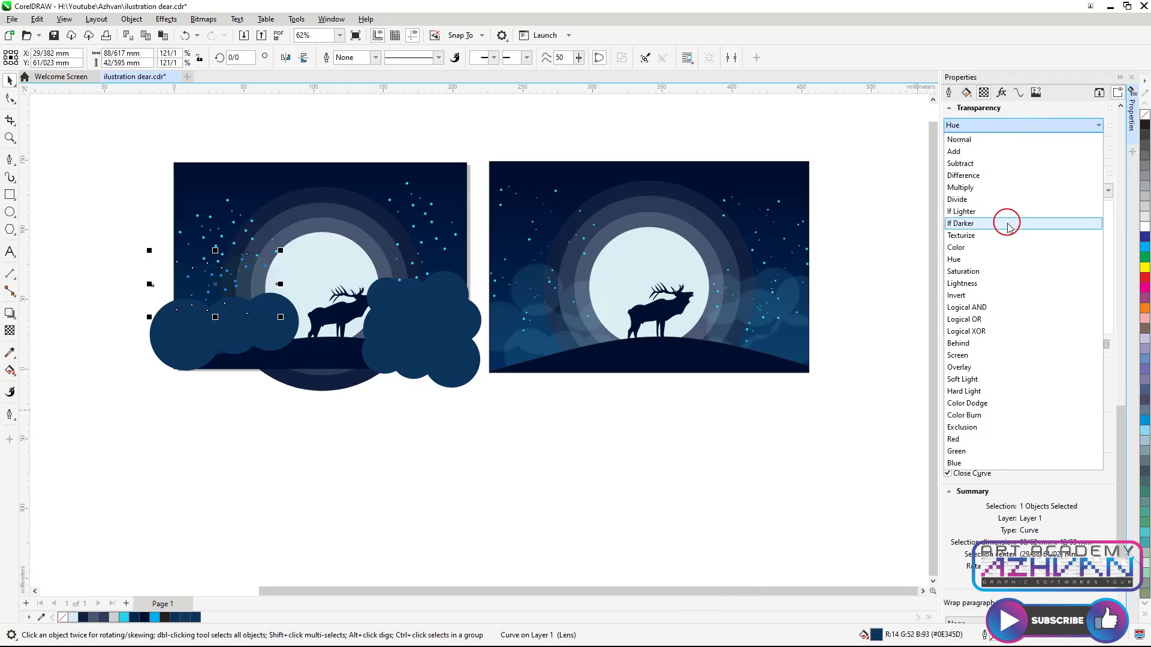
{"action": "left_click", "coordinate": [976, 367]}
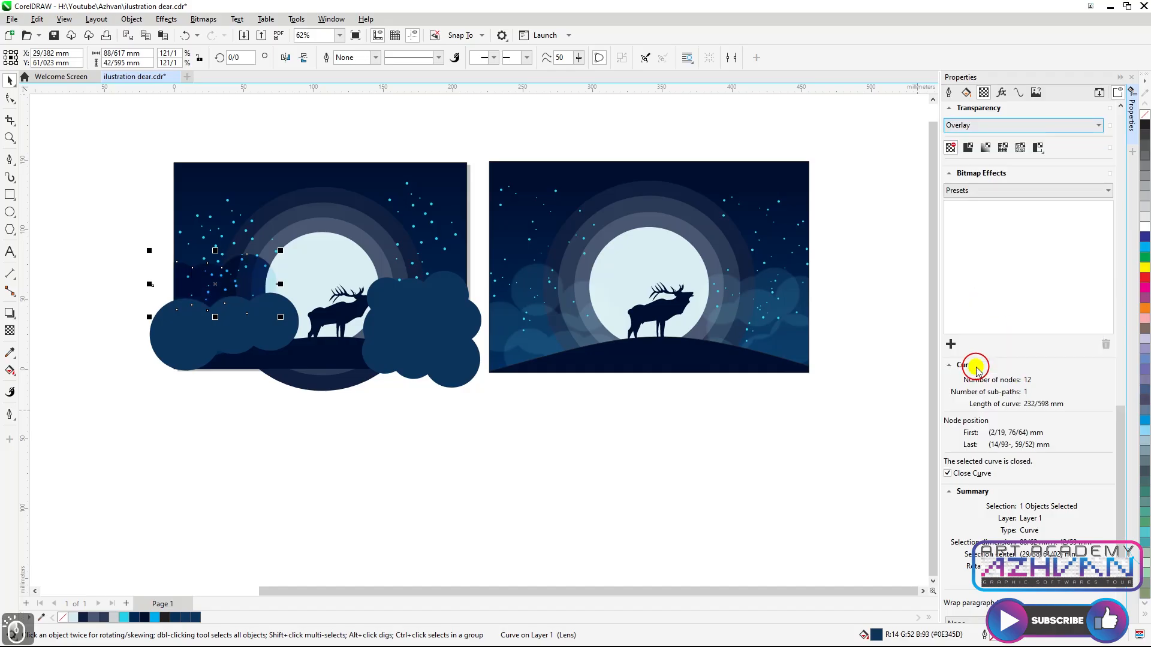
{"action": "left_click", "coordinate": [1025, 124]}
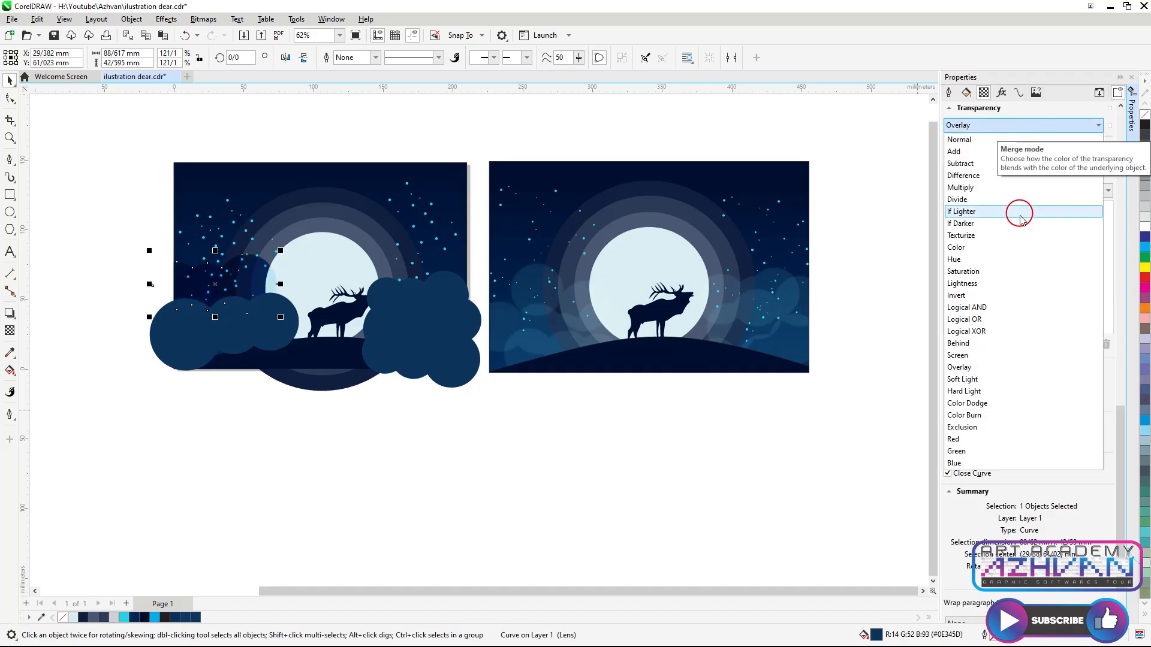
{"action": "left_click", "coordinate": [977, 358]}
{"action": "left_click", "coordinate": [966, 93]}
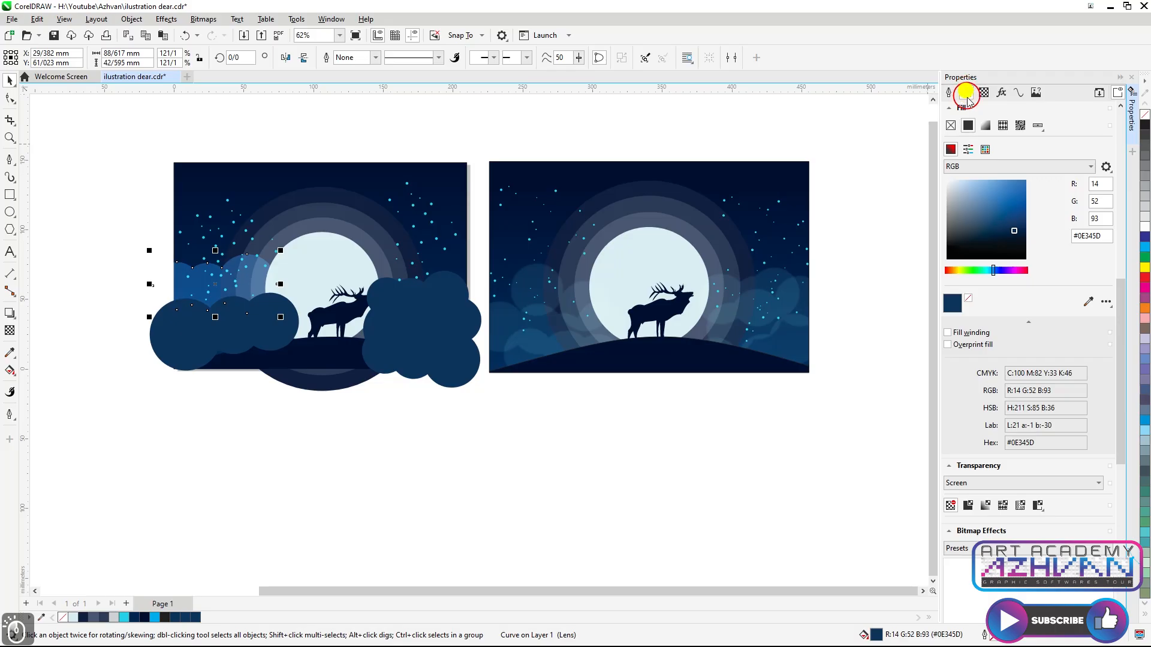
{"action": "left_click", "coordinate": [983, 93]}
{"action": "left_click", "coordinate": [968, 147]}
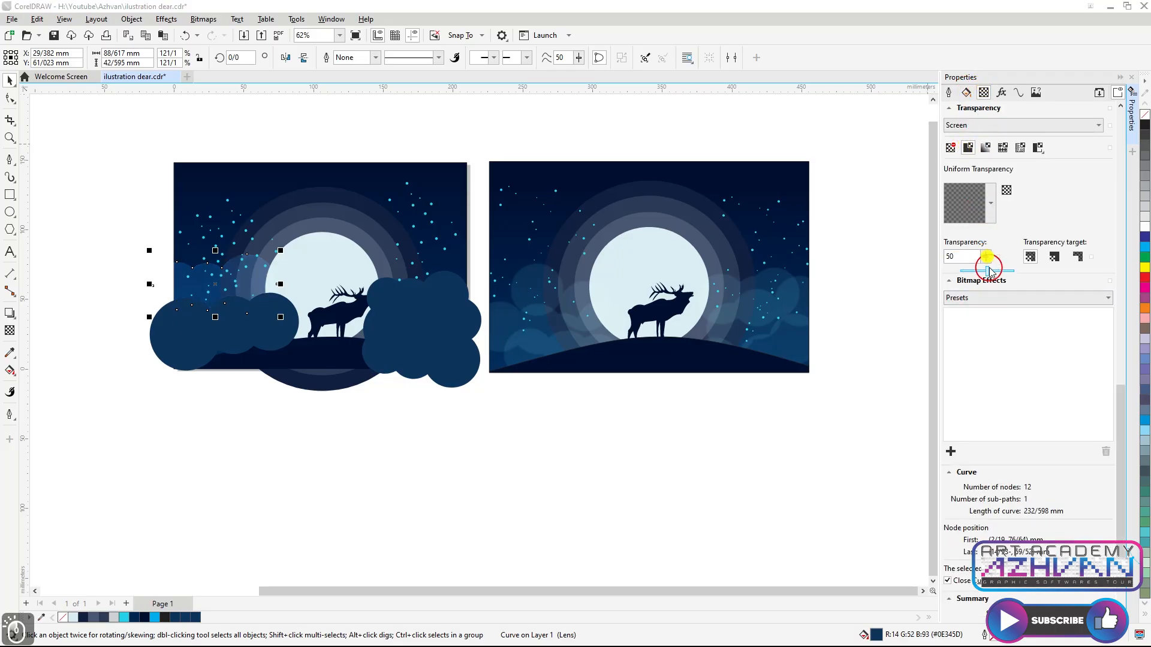
{"action": "left_click", "coordinate": [909, 312]}
{"action": "left_click", "coordinate": [218, 339]}
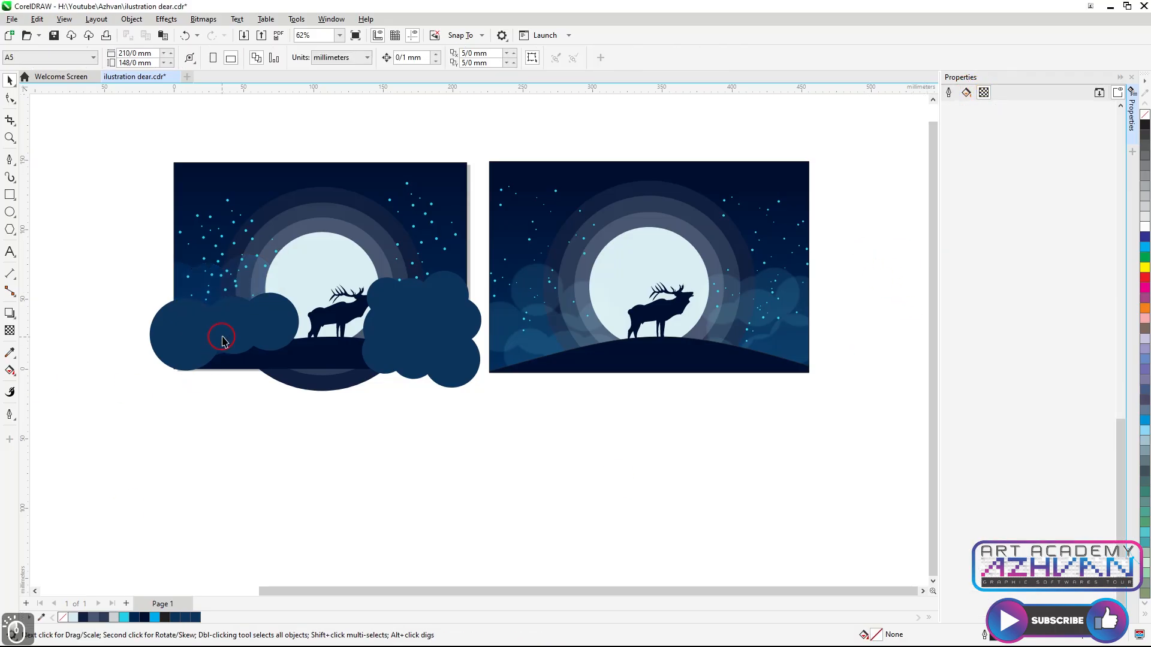
Set the lower-left cloud's transparency merge mode to Screen
{"action": "left_click", "coordinate": [1018, 106]}
{"action": "left_click", "coordinate": [919, 167]}
{"action": "left_click", "coordinate": [966, 93]}
{"action": "left_click", "coordinate": [982, 93]}
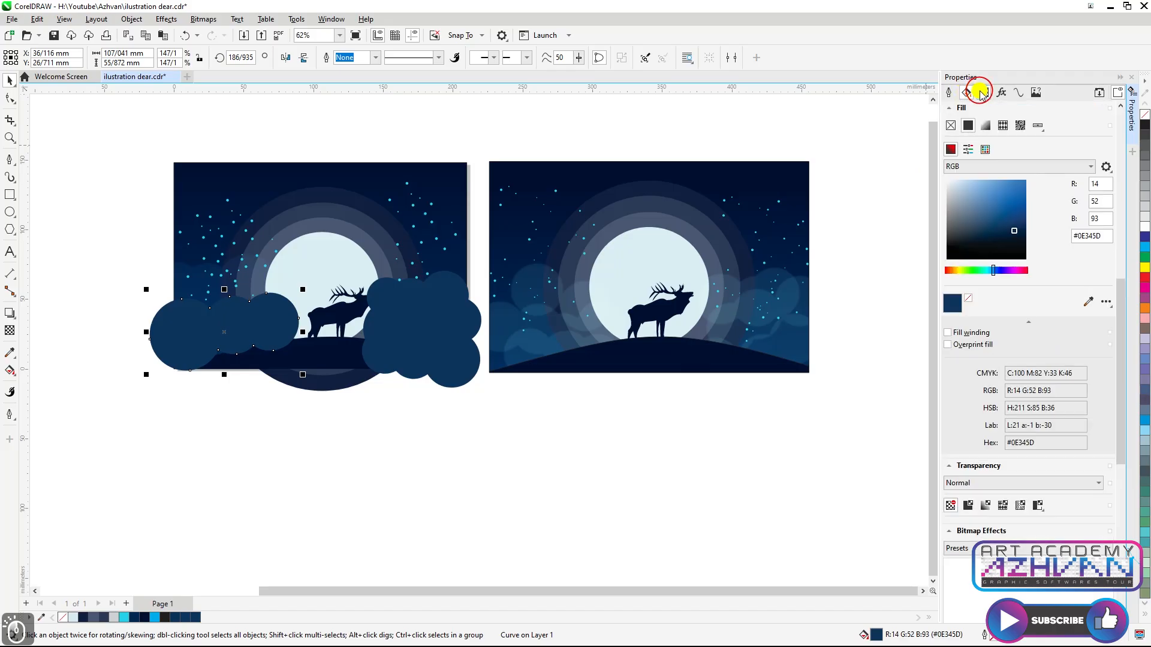
{"action": "left_click", "coordinate": [991, 125]}
{"action": "left_click", "coordinate": [993, 355]}
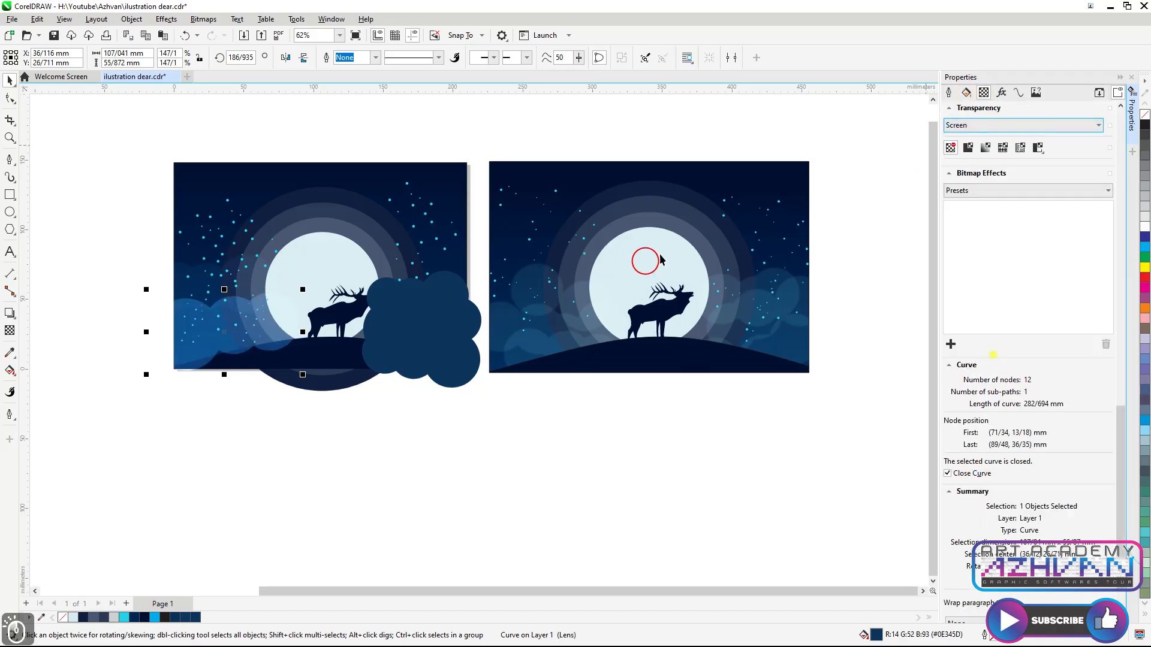
Select the cloud cluster right of the deer and give it a Screen merge mode with uniform transparency 50
{"action": "left_click", "coordinate": [971, 94]}
{"action": "left_click", "coordinate": [447, 284]}
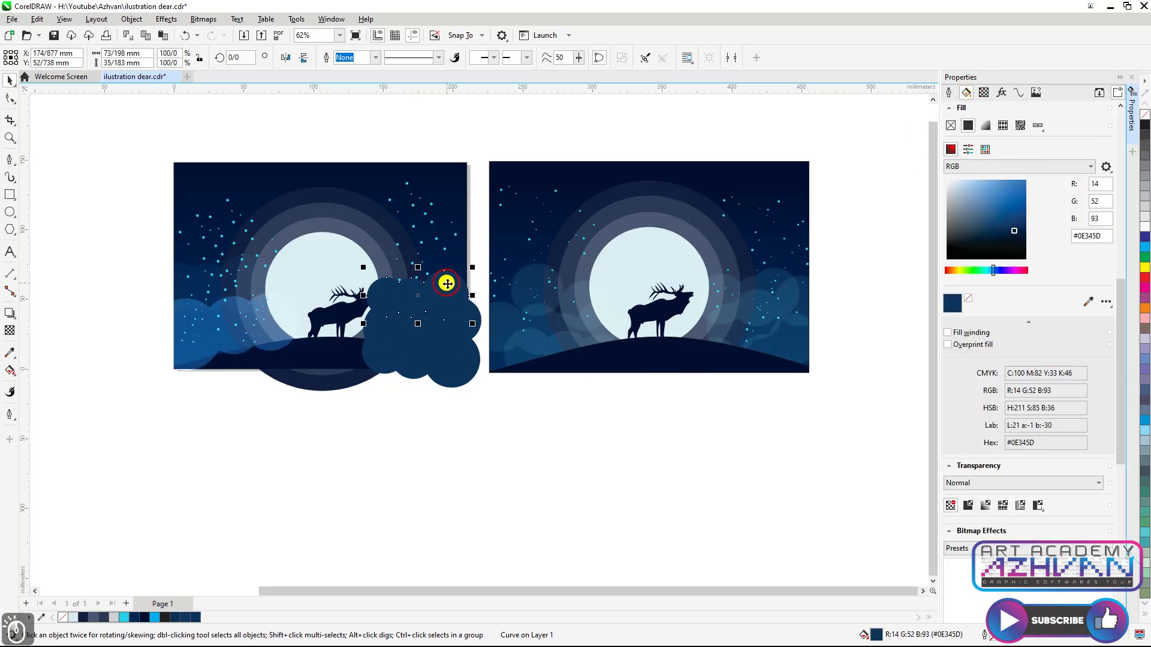
{"action": "left_click", "coordinate": [476, 327]}
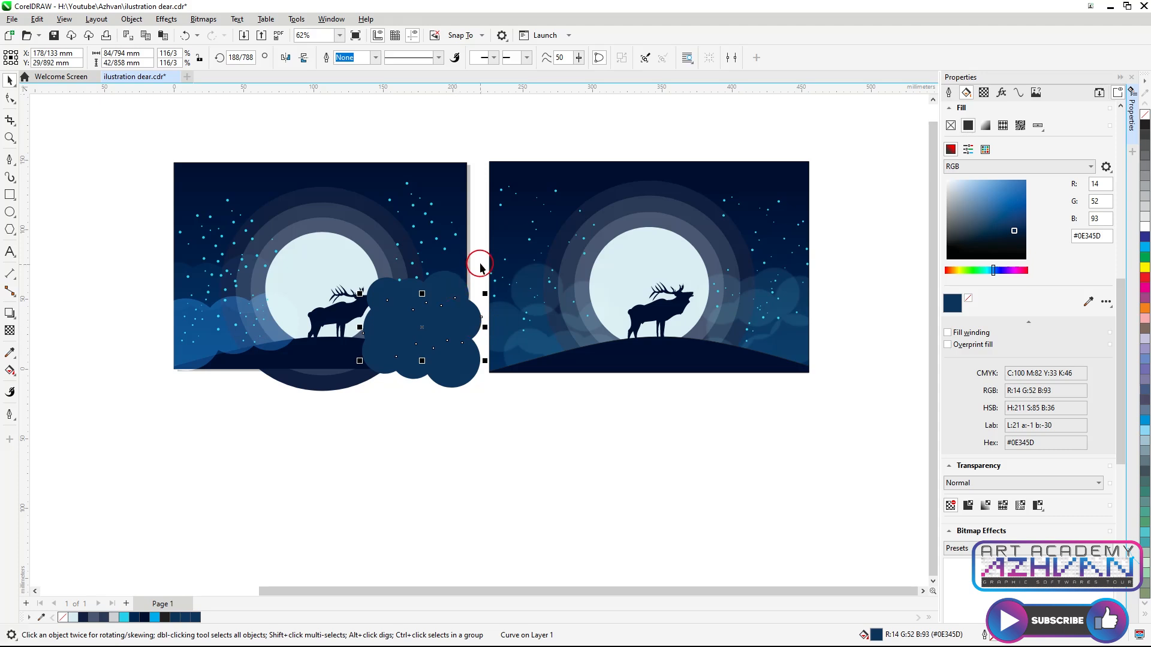
{"action": "left_click", "coordinate": [249, 334]}
{"action": "left_click", "coordinate": [983, 93]}
{"action": "left_click", "coordinate": [988, 127]}
{"action": "left_click", "coordinate": [975, 352]}
{"action": "left_click", "coordinate": [421, 378]}
{"action": "left_click", "coordinate": [457, 283]}
{"action": "left_click_drag", "start_coordinate": [483, 254], "coordinate": [352, 409]}
{"action": "left_click", "coordinate": [986, 126]}
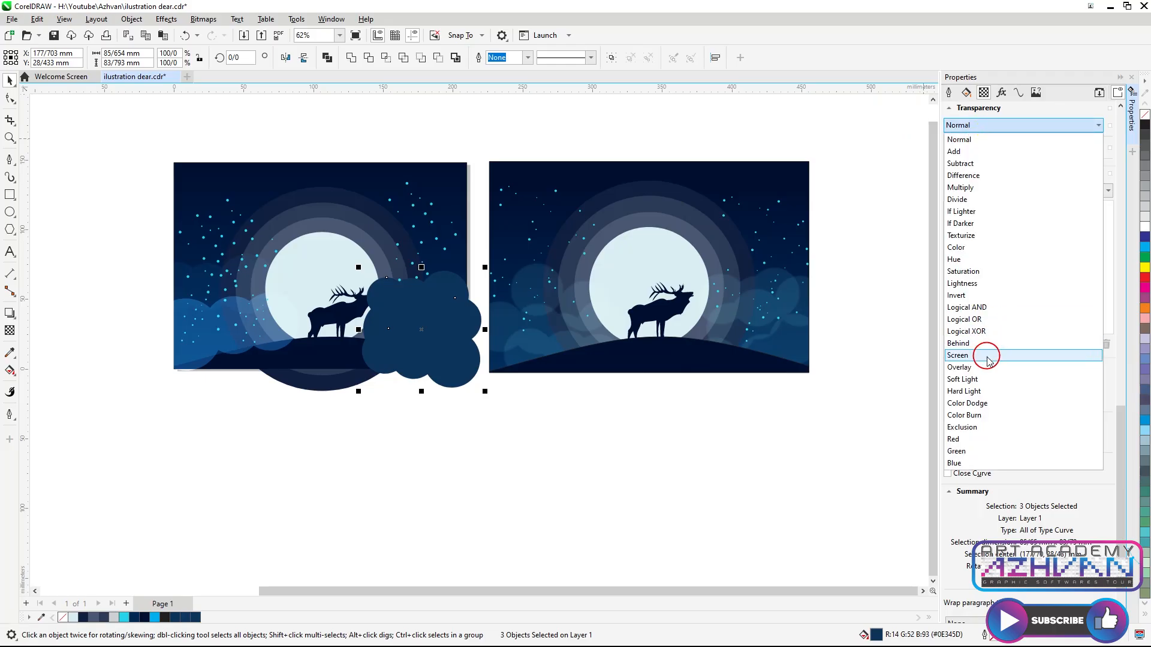
{"action": "left_click", "coordinate": [989, 358]}
{"action": "left_click", "coordinate": [969, 148]}
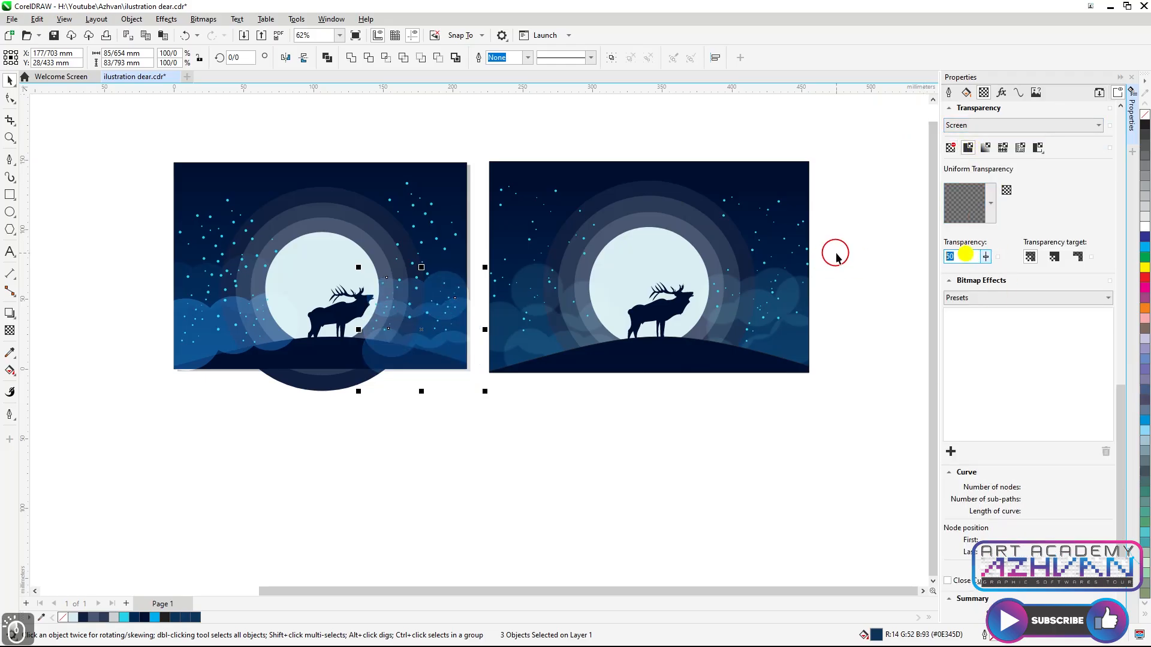
{"action": "key", "text": "Return"}
Set the lower-left cloud's uniform transparency to 80
{"action": "left_click", "coordinate": [191, 362]}
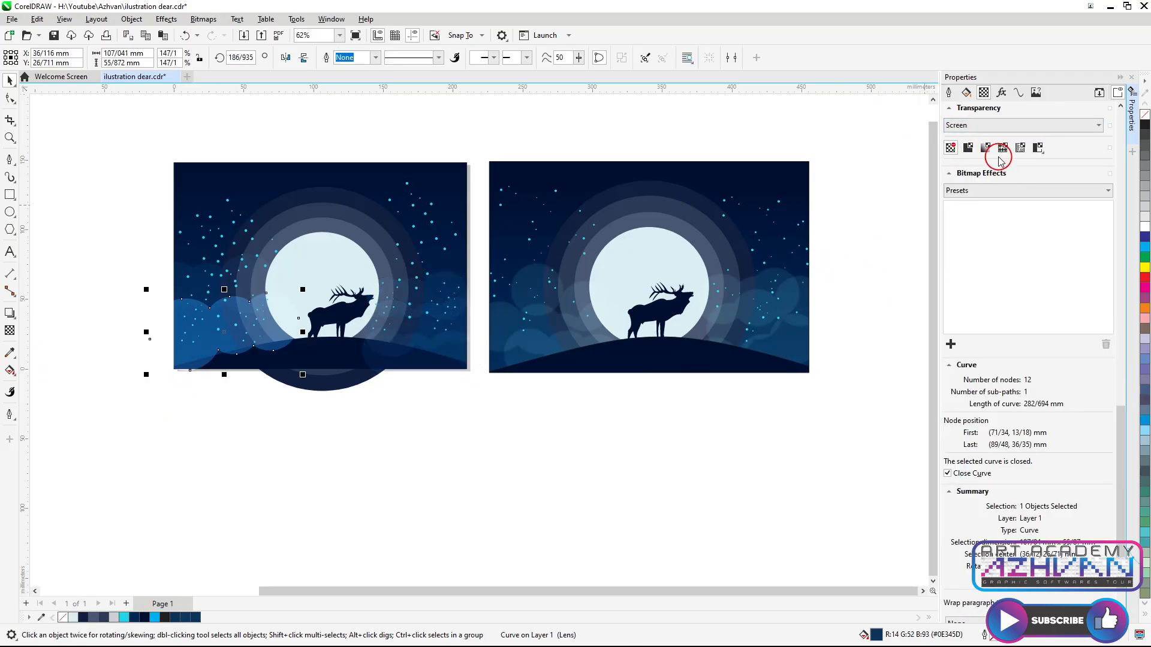
{"action": "left_click", "coordinate": [966, 92]}
{"action": "left_click", "coordinate": [983, 93]}
{"action": "left_click", "coordinate": [967, 147]}
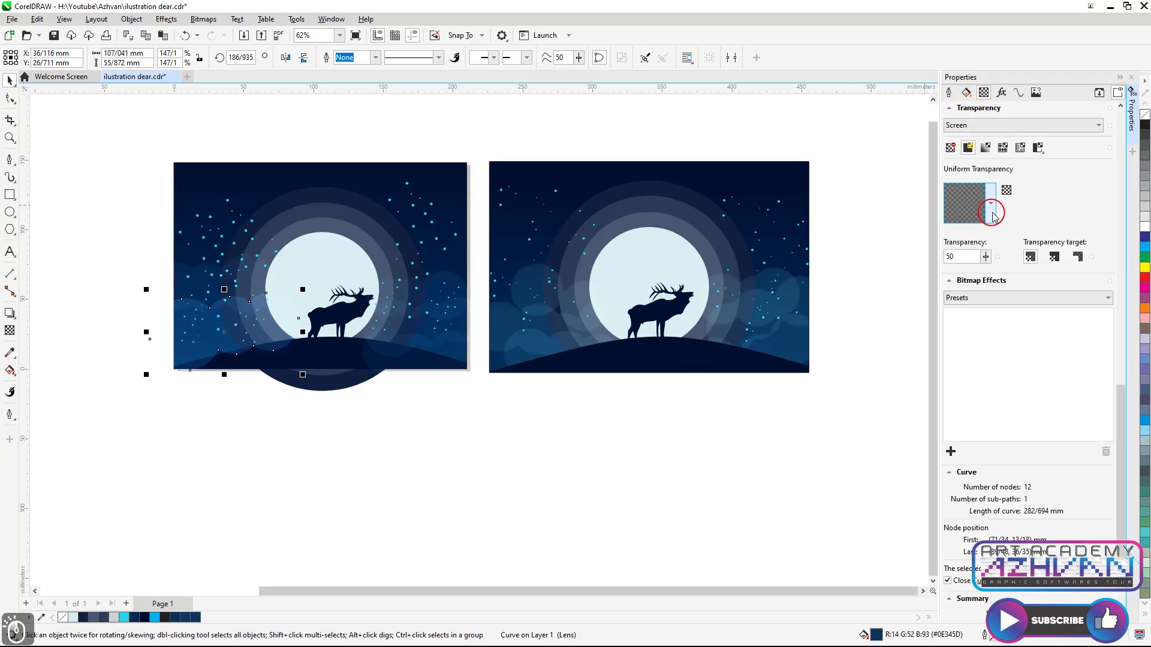
{"action": "type", "text": "80"}
{"action": "key", "text": "Return"}
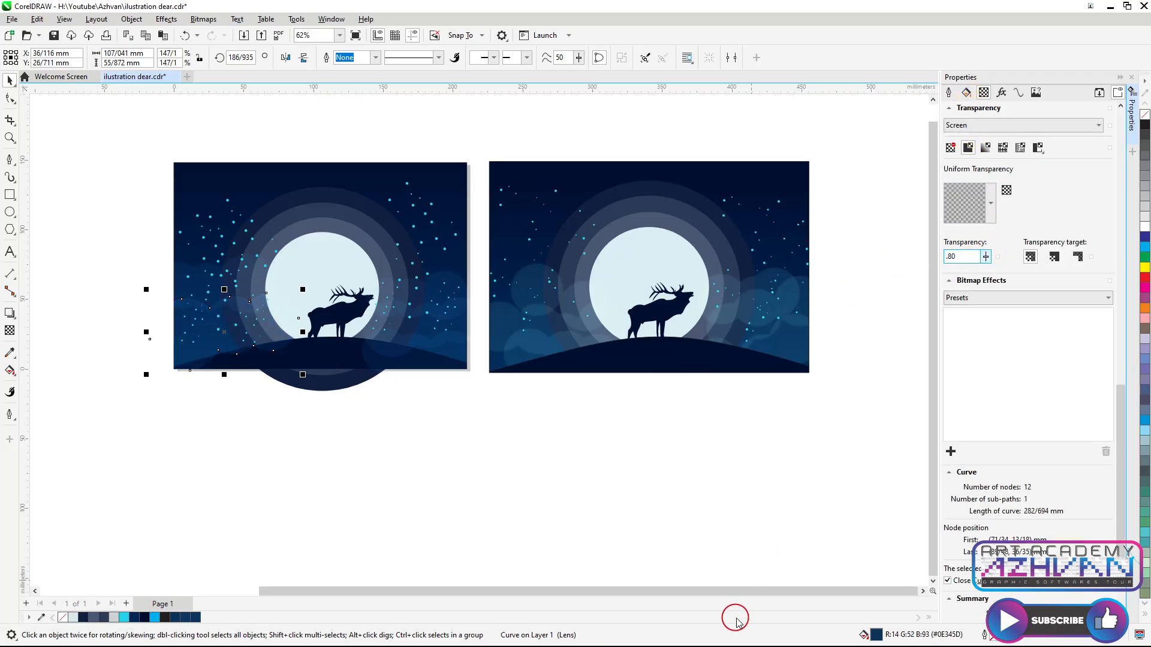
Place the overhanging cloud shapes inside the background rectangle with PowerClip so they are cropped to the frame
{"action": "scroll", "coordinate": [461, 468], "scroll_direction": "down", "scroll_amount": 1}
{"action": "scroll", "coordinate": [288, 325], "scroll_direction": "up", "scroll_amount": 1}
{"action": "left_click", "coordinate": [426, 334]}
{"action": "left_click", "coordinate": [445, 306], "text": "shift"}
{"action": "left_click", "coordinate": [458, 293], "text": "shift"}
{"action": "right_click", "coordinate": [465, 290]}
{"action": "left_click", "coordinate": [503, 454]}
{"action": "left_click", "coordinate": [478, 243]}
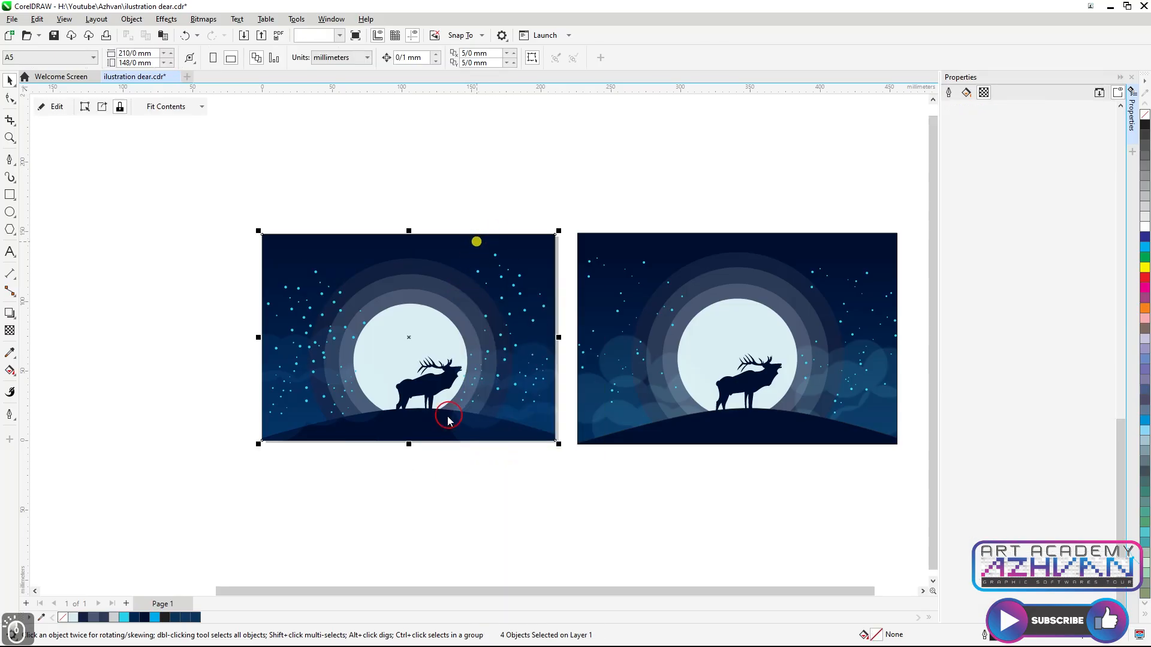
{"action": "scroll", "coordinate": [464, 436], "scroll_direction": "down", "scroll_amount": 1}
{"action": "scroll", "coordinate": [489, 441], "scroll_direction": "up", "scroll_amount": 1}
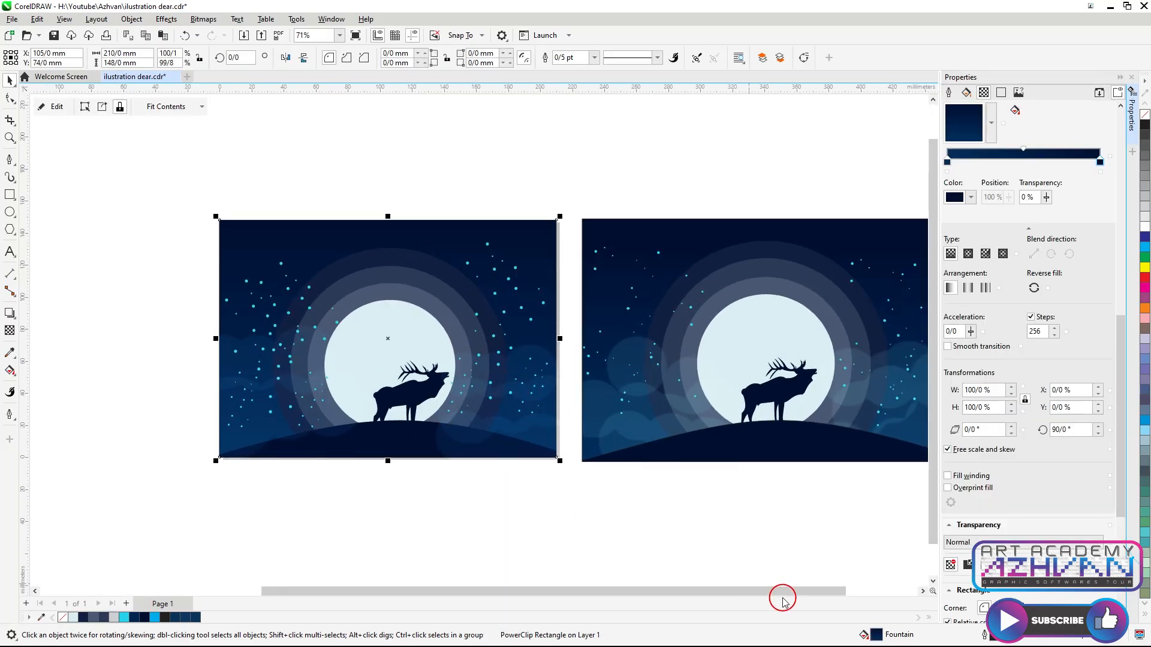